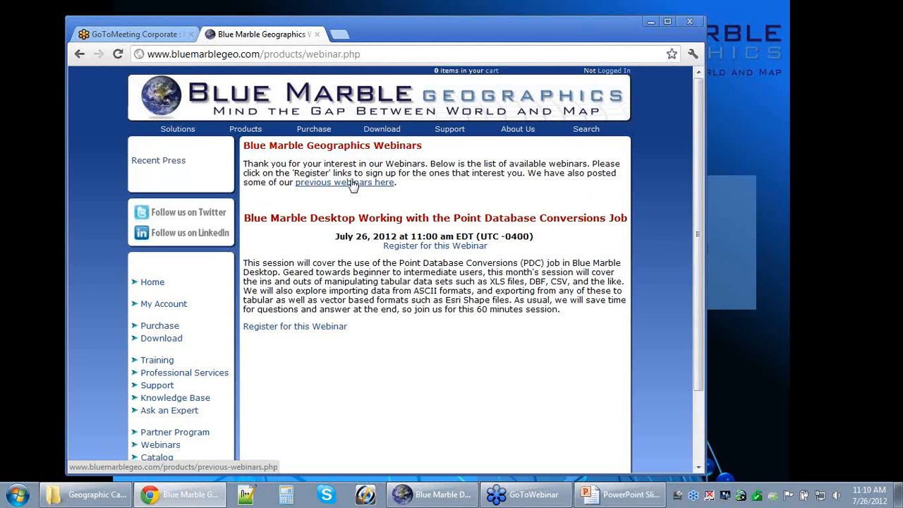
Put away the browser, exit the slide show and switch to Blue Marble Desktop
{"action": "left_click", "coordinate": [650, 23]}
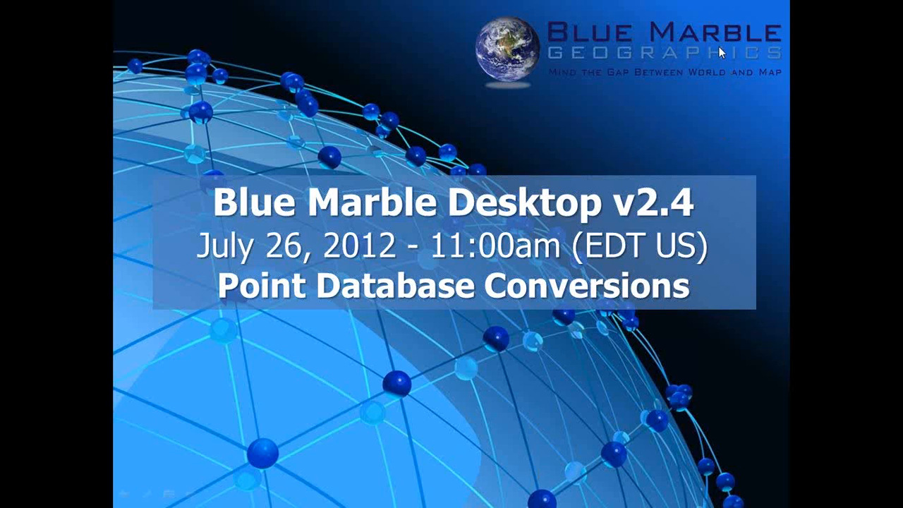
{"action": "key", "text": "ctrl+t"}
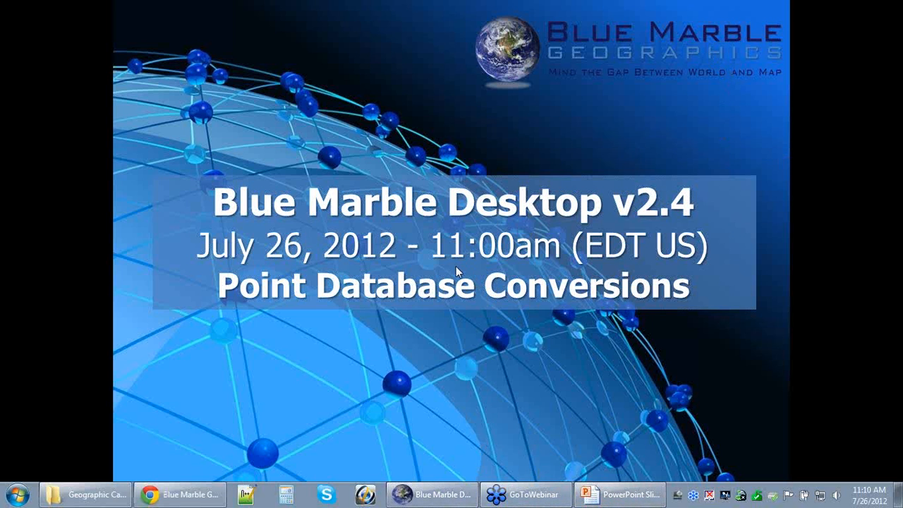
{"action": "left_click", "coordinate": [362, 113]}
{"action": "key", "text": "Escape"}
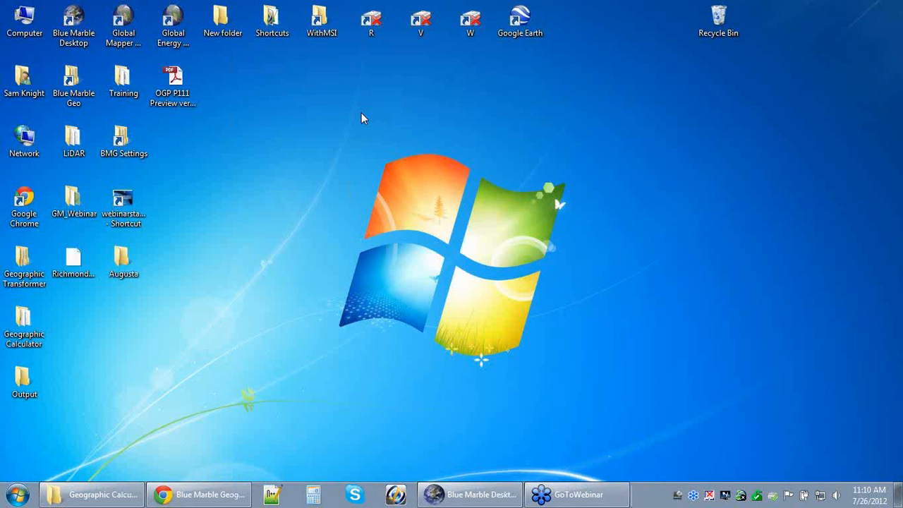
{"action": "left_click", "coordinate": [467, 494]}
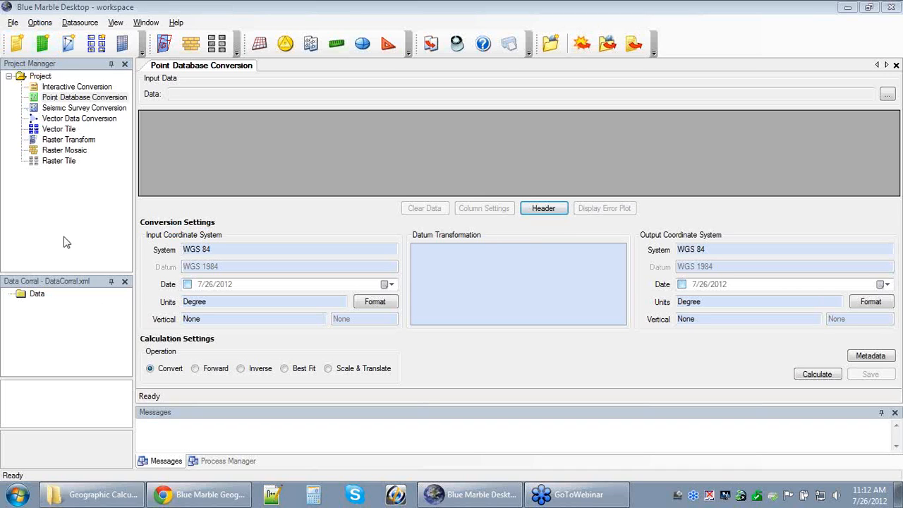
{"action": "right_click", "coordinate": [63, 199]}
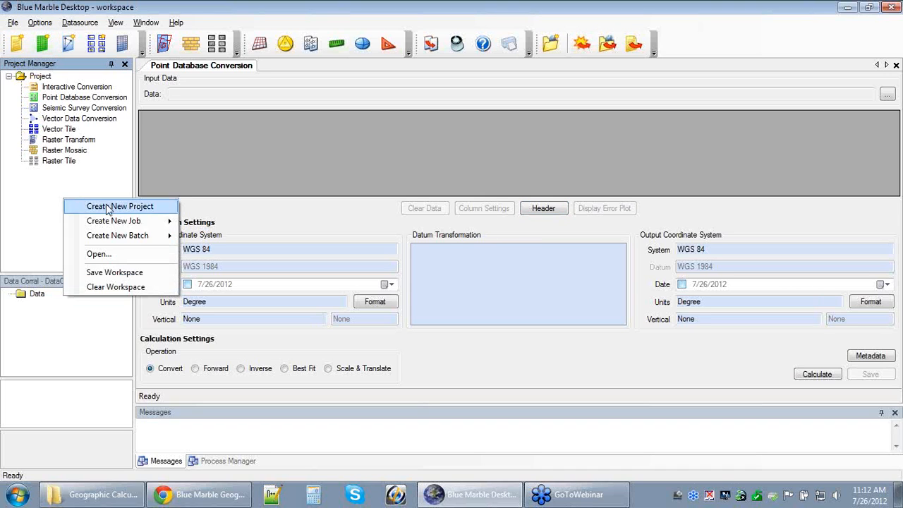
{"action": "mouse_move", "coordinate": [114, 225]}
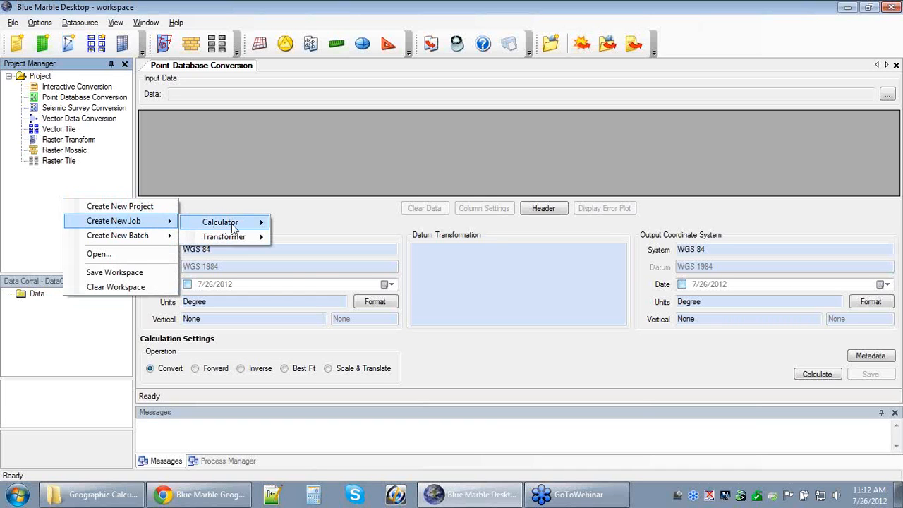
{"action": "mouse_move", "coordinate": [236, 230]}
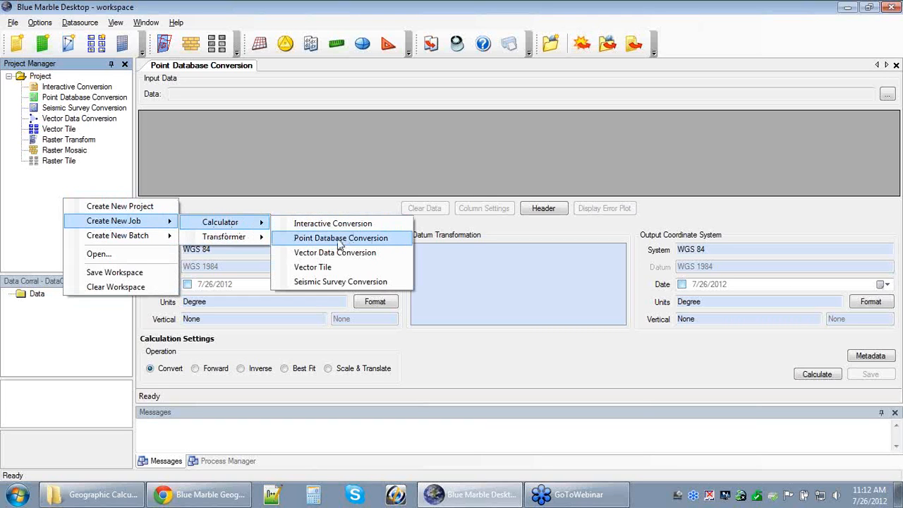
{"action": "left_click", "coordinate": [179, 159]}
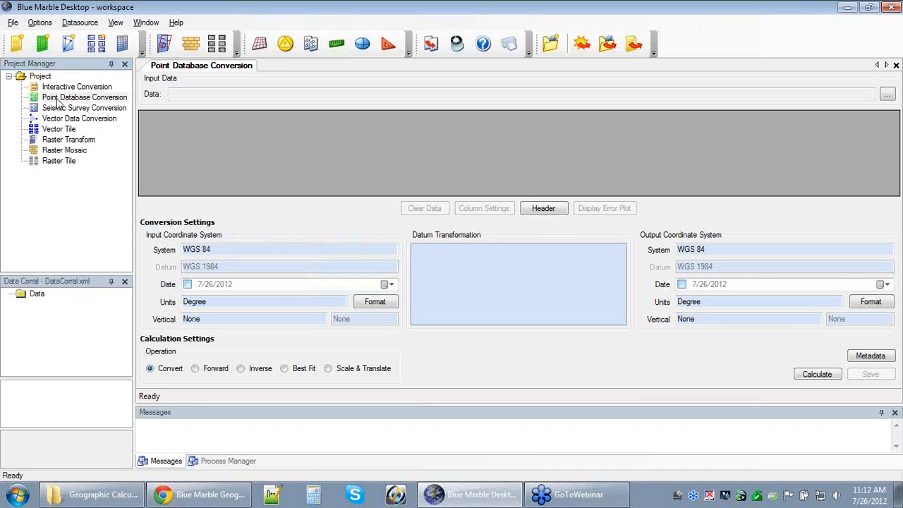
Choose Input_coordinates.xls from the Geographic Calculator folder on the Desktop as the point database conversion's input data
{"action": "left_click", "coordinate": [886, 94]}
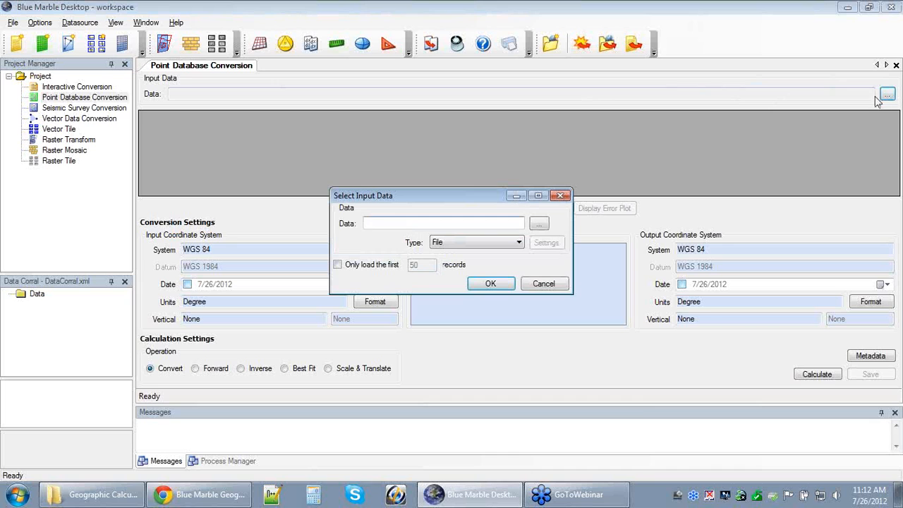
{"action": "left_click_drag", "start_coordinate": [426, 200], "coordinate": [406, 195]}
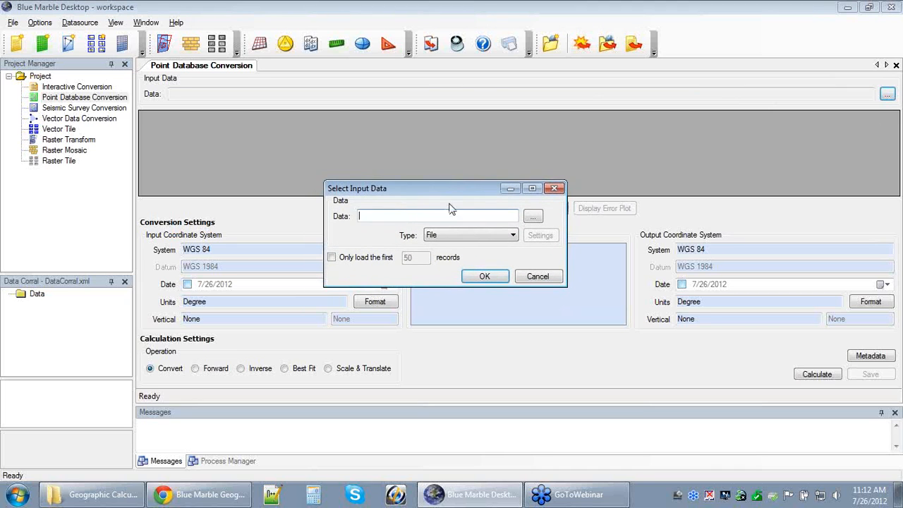
{"action": "left_click", "coordinate": [534, 219]}
{"action": "left_click_drag", "start_coordinate": [516, 70], "coordinate": [428, 57]}
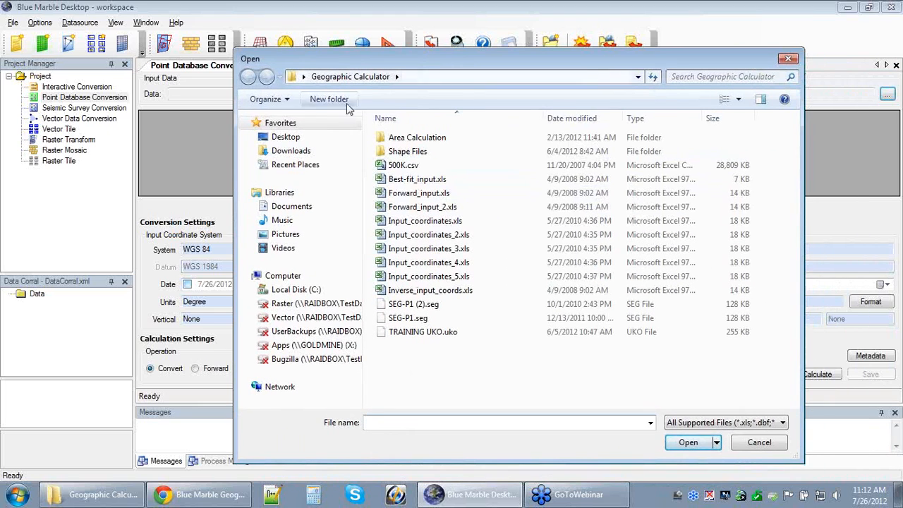
{"action": "left_click", "coordinate": [278, 138]}
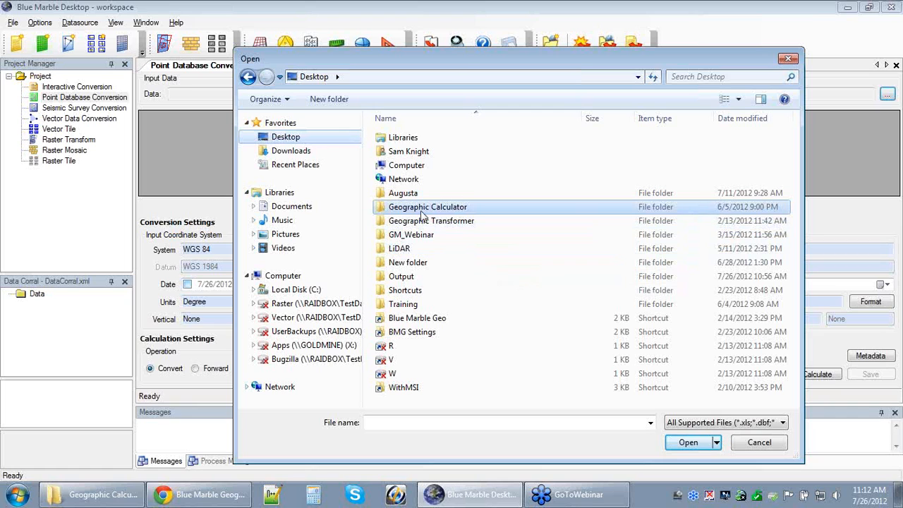
{"action": "double_click", "coordinate": [453, 209]}
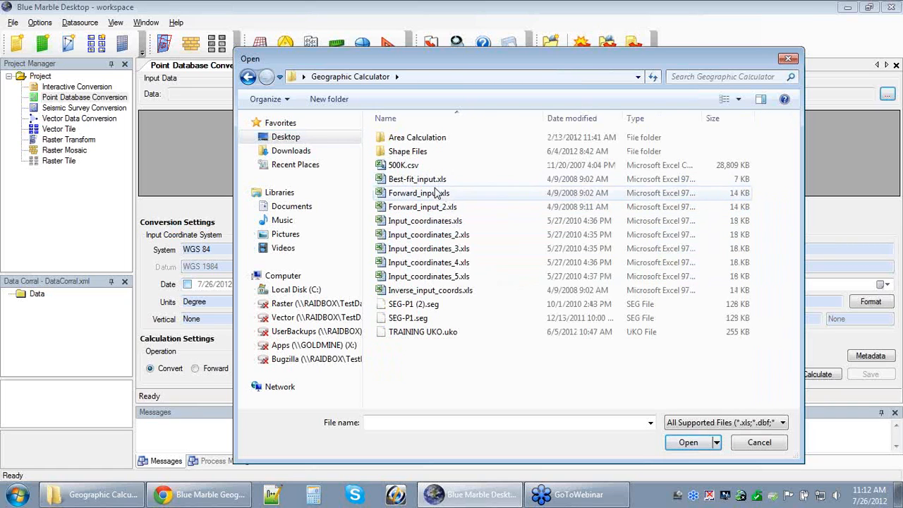
{"action": "double_click", "coordinate": [405, 222]}
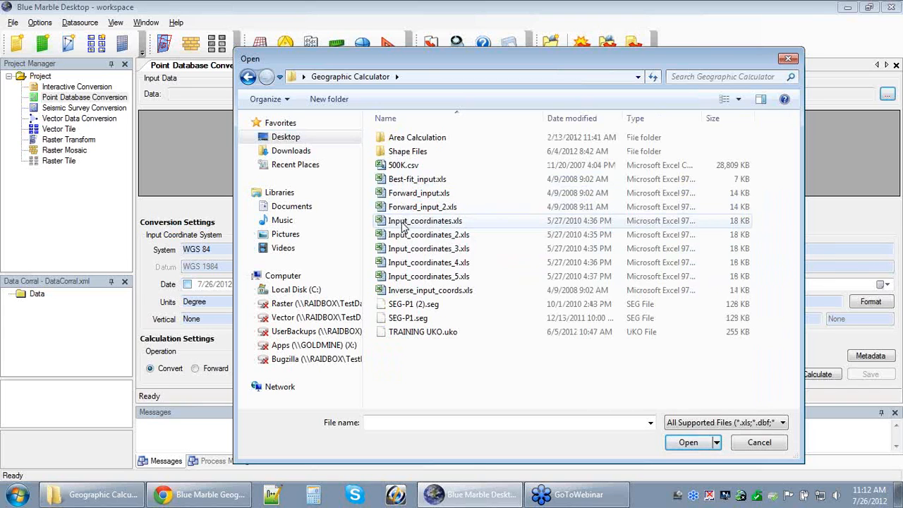
{"action": "left_click_drag", "start_coordinate": [390, 187], "coordinate": [387, 176]}
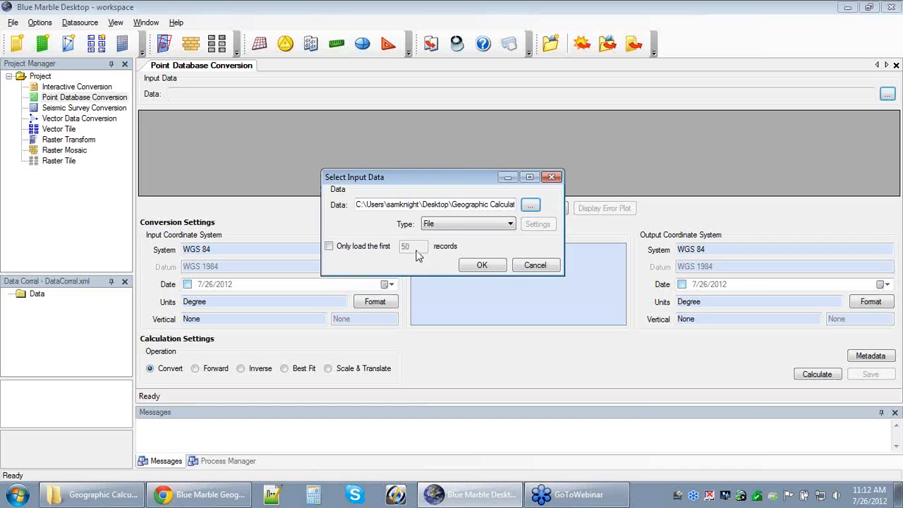
Load all records of the chosen file, declaring that it has a header and skipping blank rows
{"action": "left_click", "coordinate": [329, 248]}
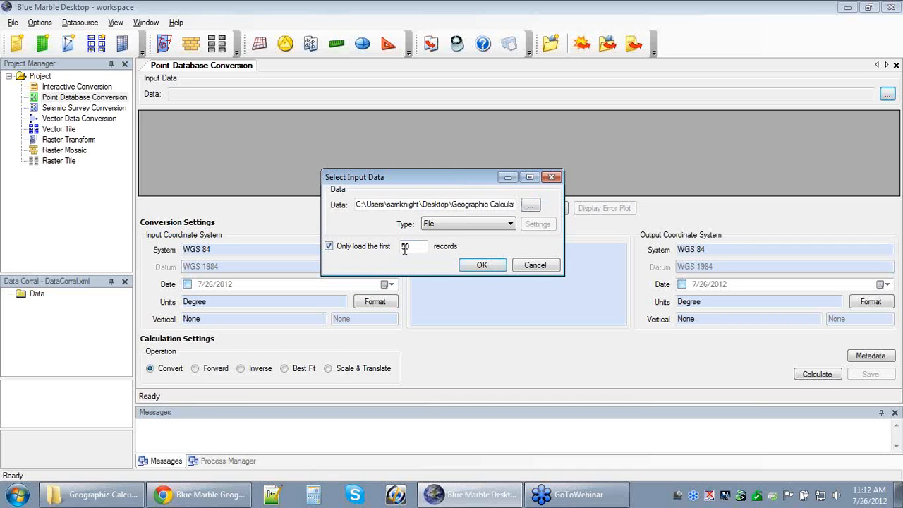
{"action": "left_click", "coordinate": [329, 247]}
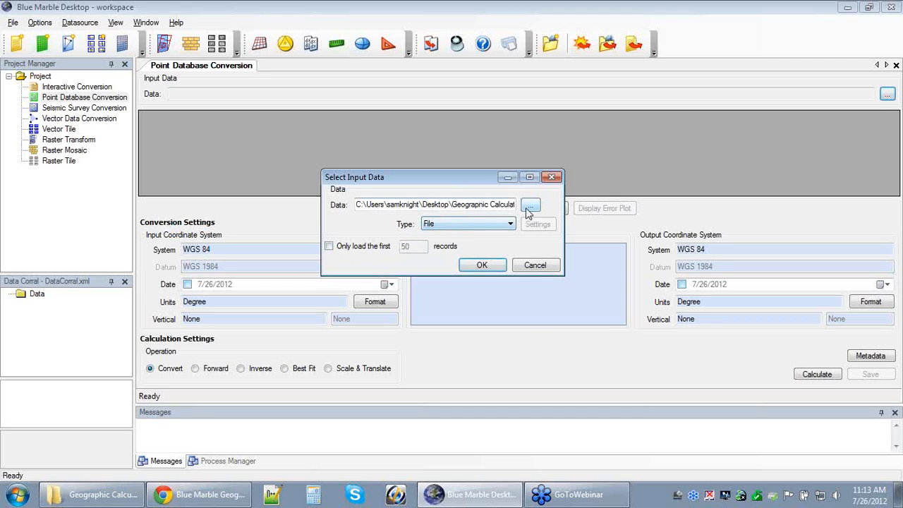
{"action": "left_click", "coordinate": [480, 266]}
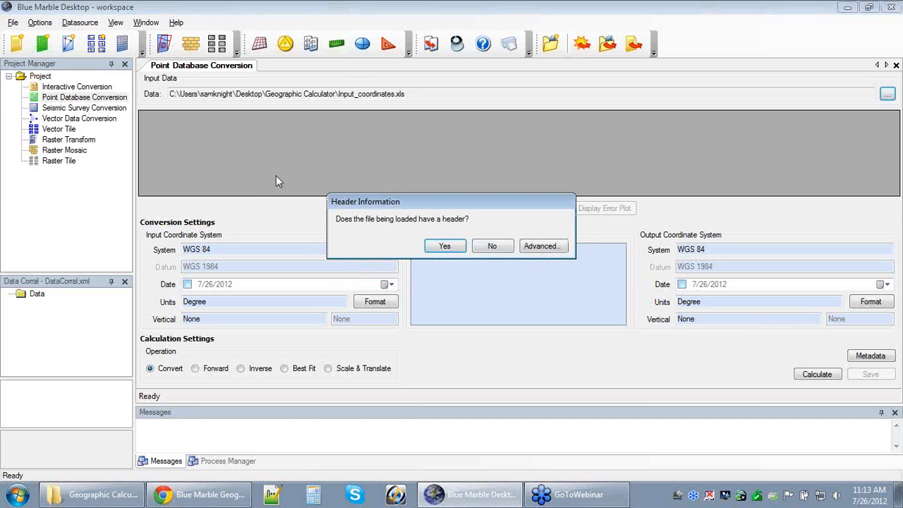
{"action": "left_click_drag", "start_coordinate": [405, 204], "coordinate": [394, 181]}
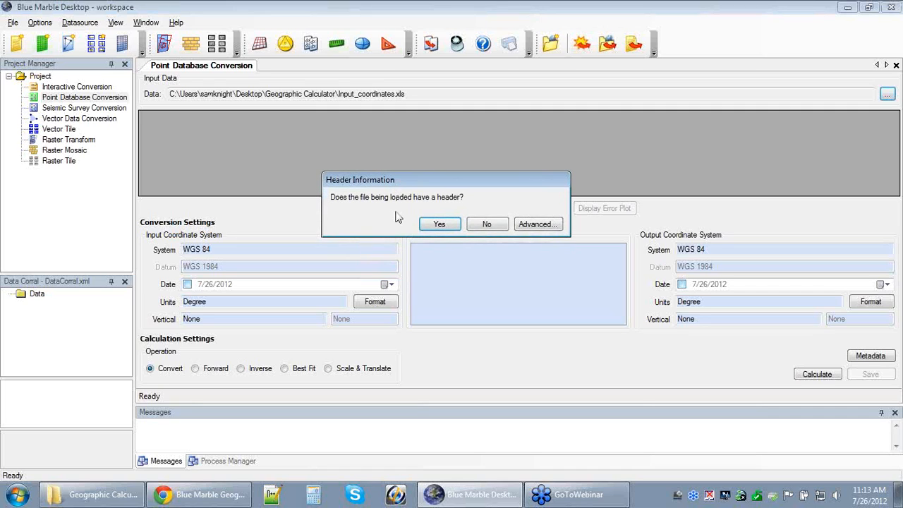
{"action": "left_click", "coordinate": [437, 225]}
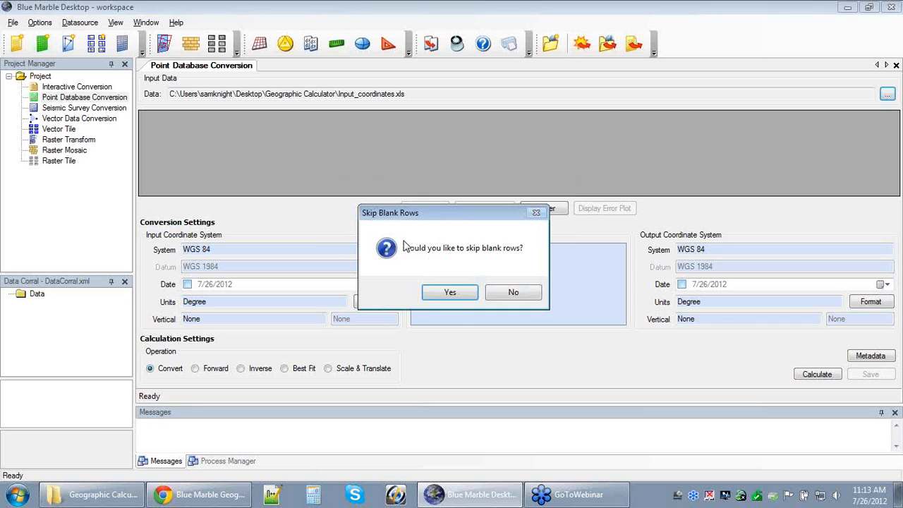
{"action": "left_click_drag", "start_coordinate": [451, 212], "coordinate": [449, 181]}
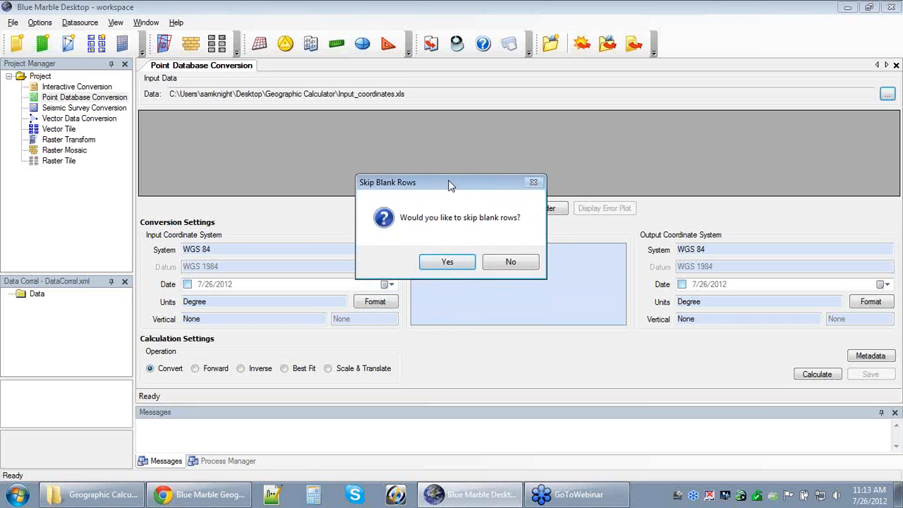
{"action": "left_click", "coordinate": [442, 263]}
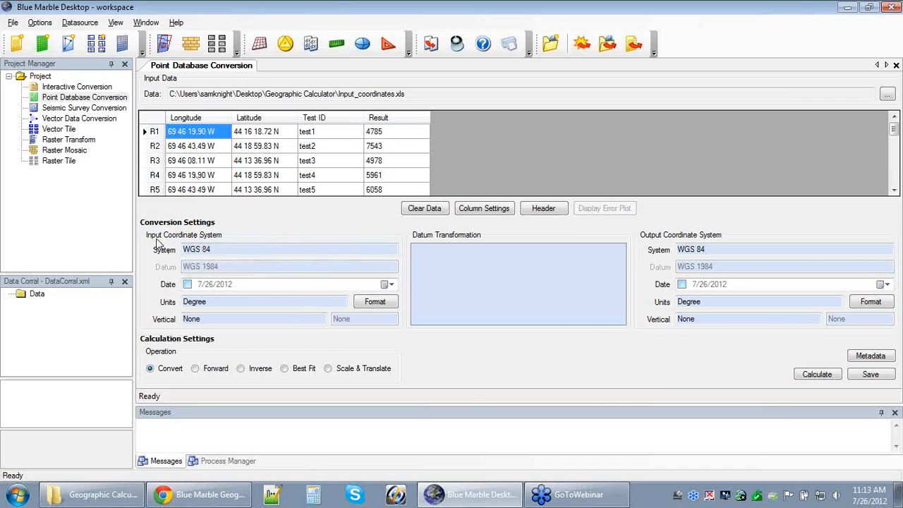
Set the output coordinate system to UTM Zone 19N (72 W to 66 W) from the projected UTM WGS84 group
{"action": "double_click", "coordinate": [705, 250]}
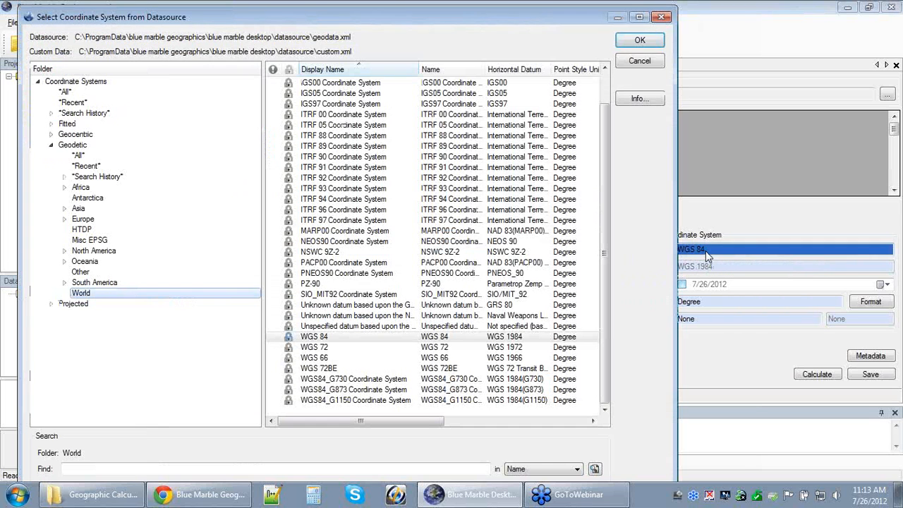
{"action": "left_click_drag", "start_coordinate": [220, 21], "coordinate": [235, 21]}
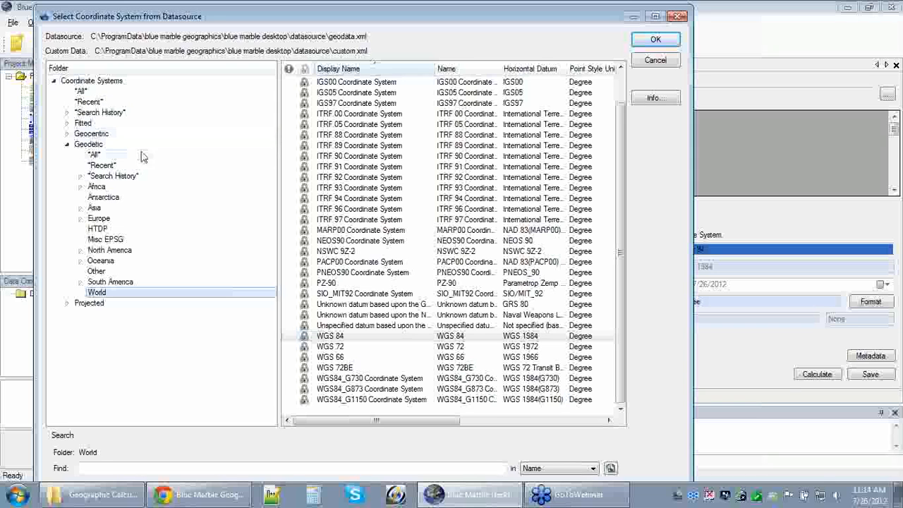
{"action": "left_click", "coordinate": [67, 304]}
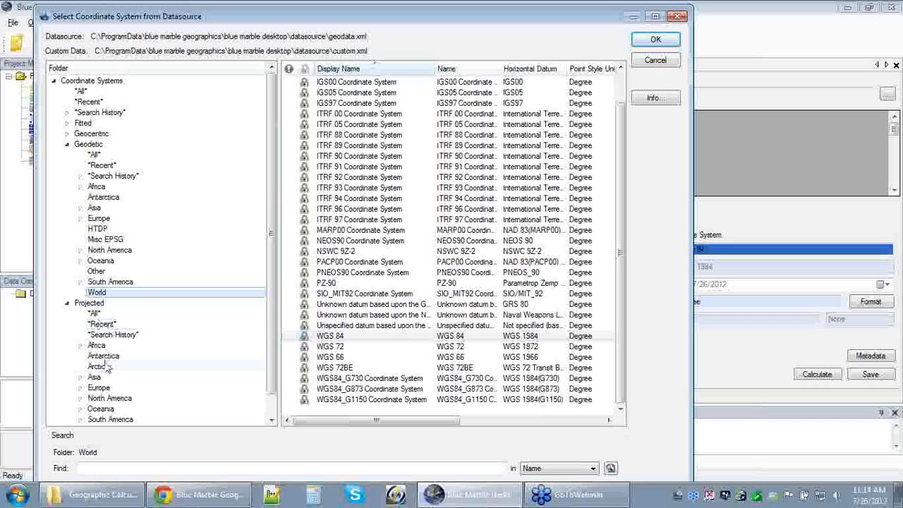
{"action": "scroll", "coordinate": [268, 274], "scroll_direction": "down", "scroll_amount": 1}
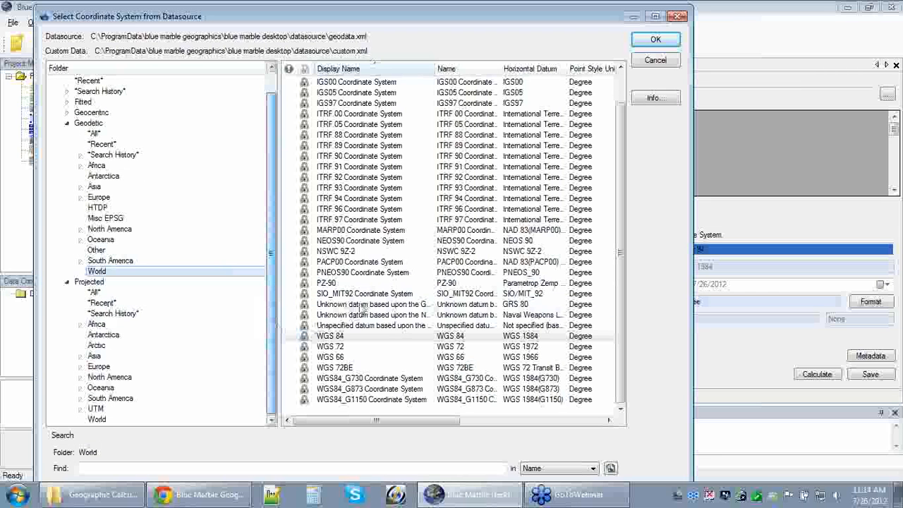
{"action": "left_click", "coordinate": [80, 409]}
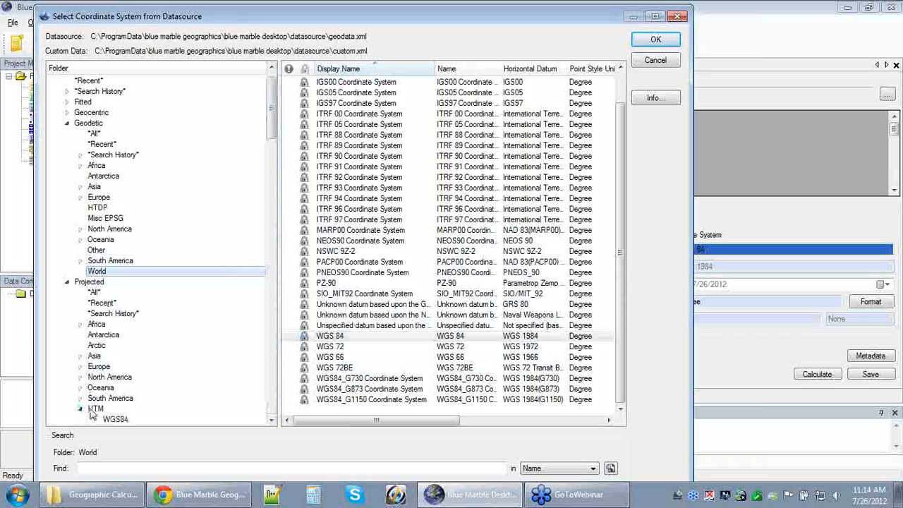
{"action": "left_click", "coordinate": [93, 409]}
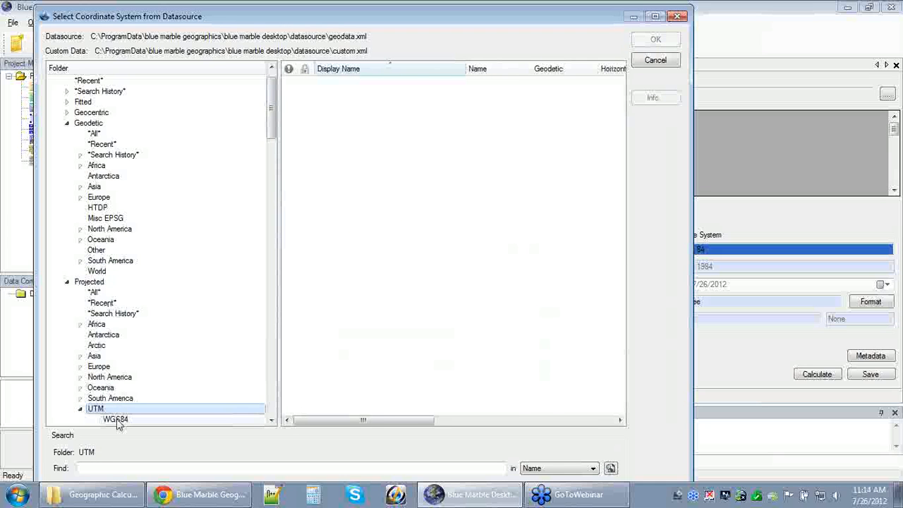
{"action": "left_click", "coordinate": [116, 419]}
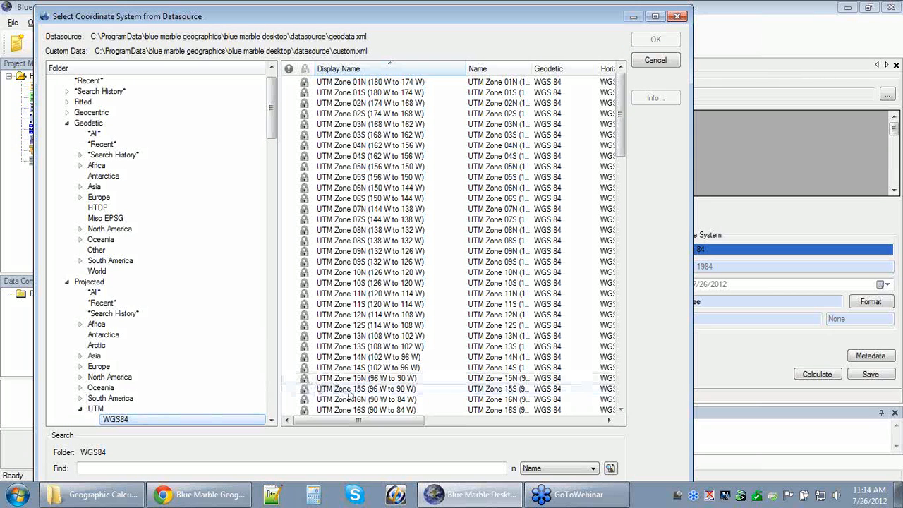
{"action": "left_click_drag", "start_coordinate": [621, 110], "coordinate": [619, 150]}
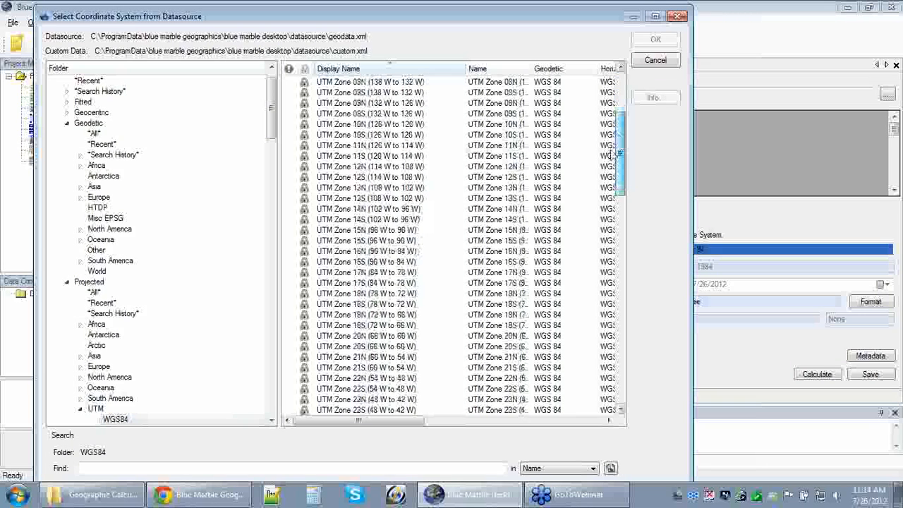
{"action": "double_click", "coordinate": [359, 315]}
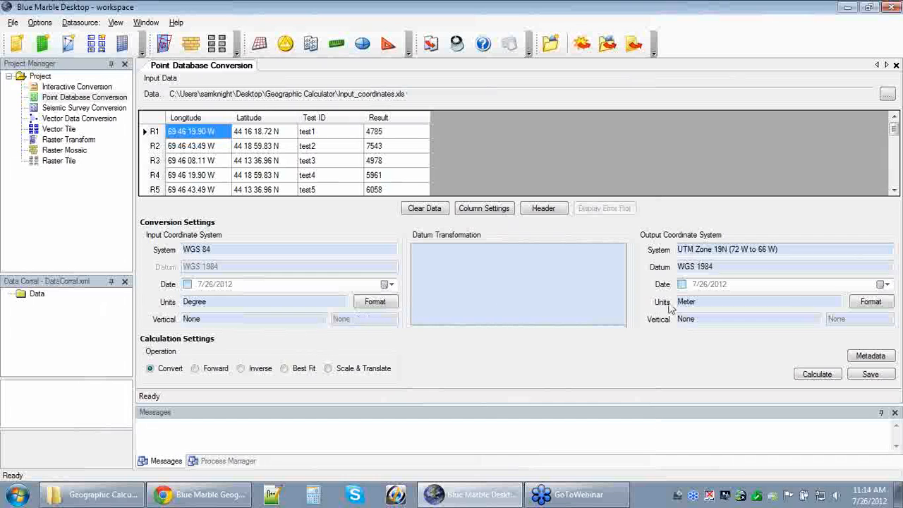
Reopen the output coordinate system selection and choose UTM Zone 19N (72 W to 66 W) again
{"action": "double_click", "coordinate": [694, 254]}
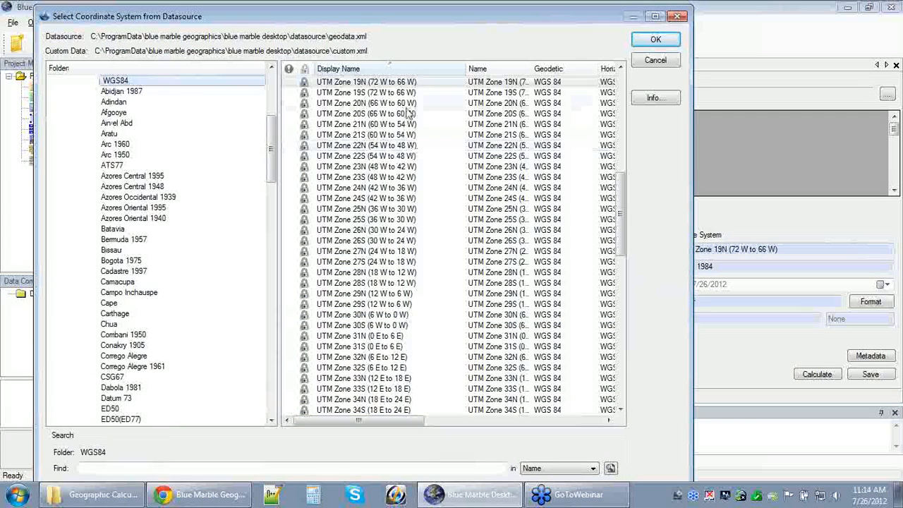
{"action": "left_click", "coordinate": [356, 82]}
{"action": "left_click", "coordinate": [644, 41]}
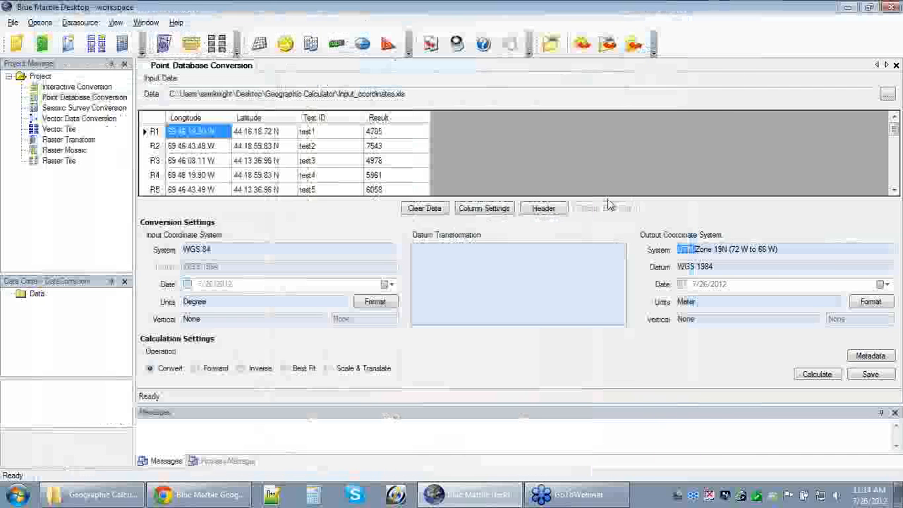
Open the point database's column settings and assign the Latitude column to the geodetic latitude input
{"action": "left_click", "coordinate": [476, 210]}
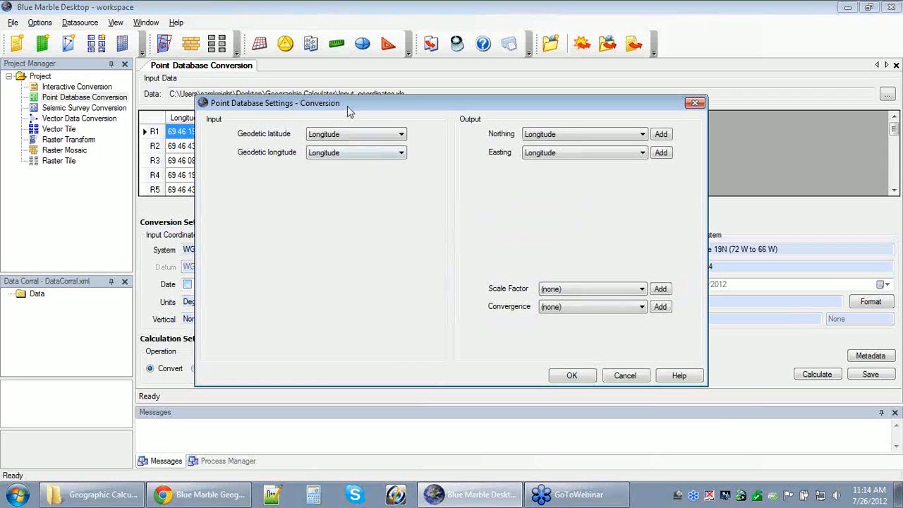
{"action": "left_click_drag", "start_coordinate": [347, 104], "coordinate": [350, 263]}
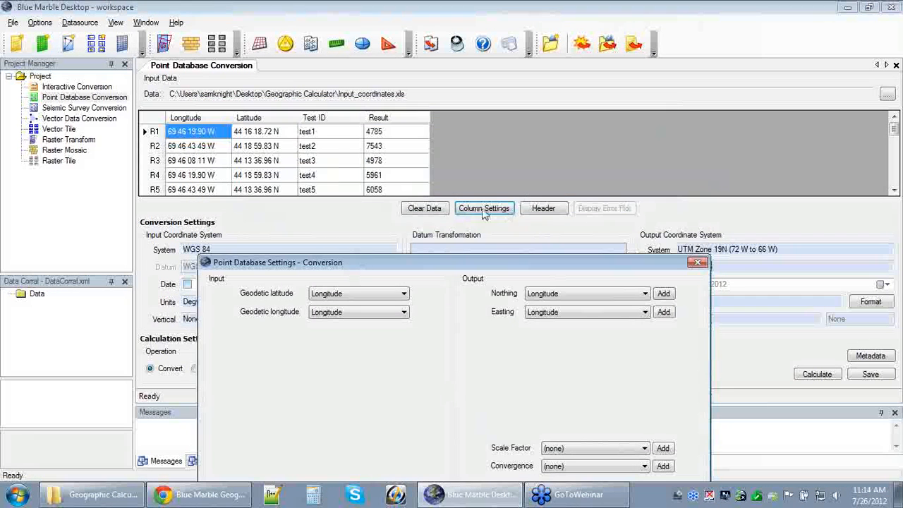
{"action": "left_click_drag", "start_coordinate": [455, 276], "coordinate": [445, 124]}
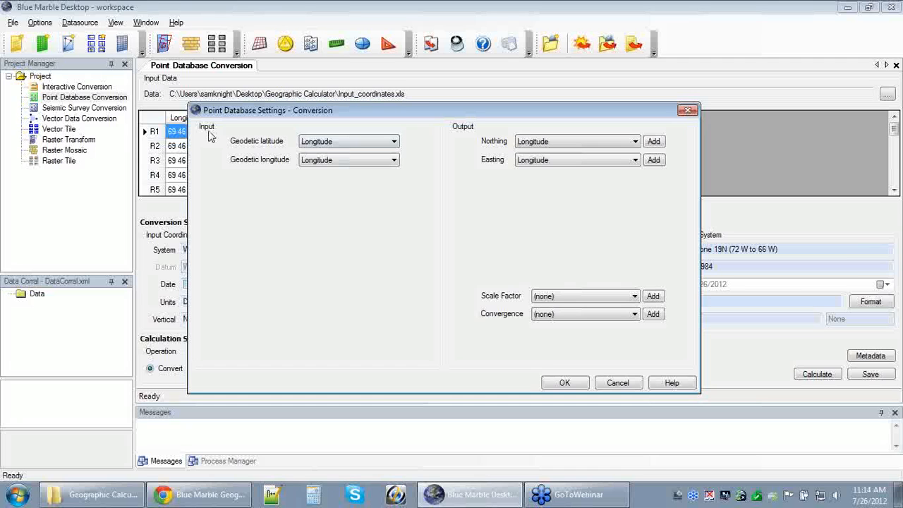
{"action": "left_click_drag", "start_coordinate": [267, 117], "coordinate": [173, 121]}
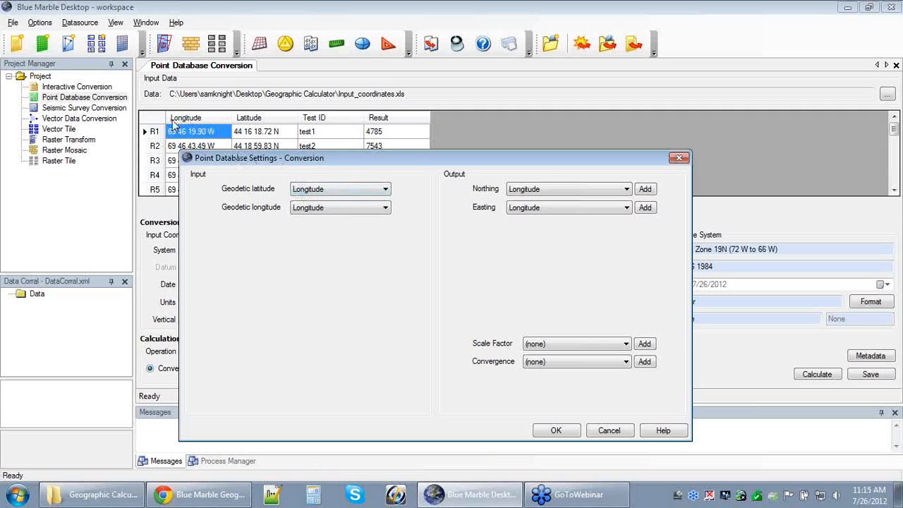
{"action": "left_click", "coordinate": [332, 191]}
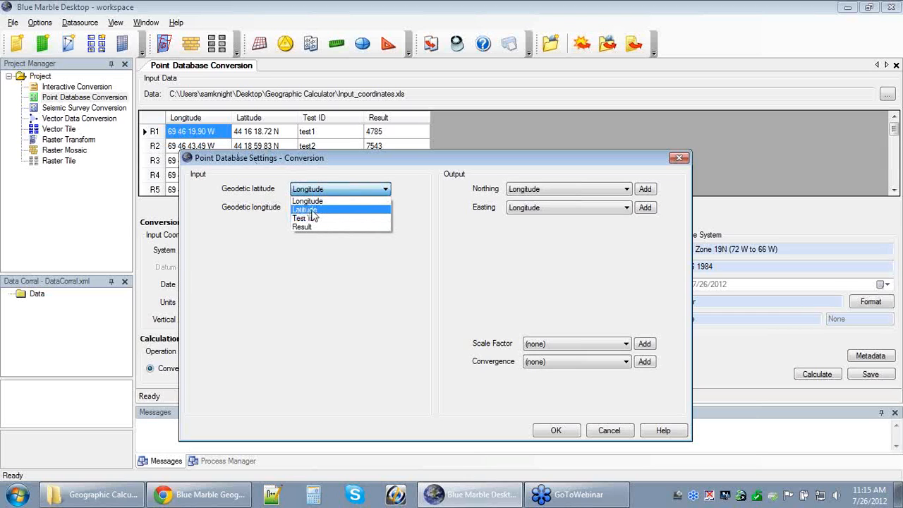
{"action": "left_click", "coordinate": [311, 211]}
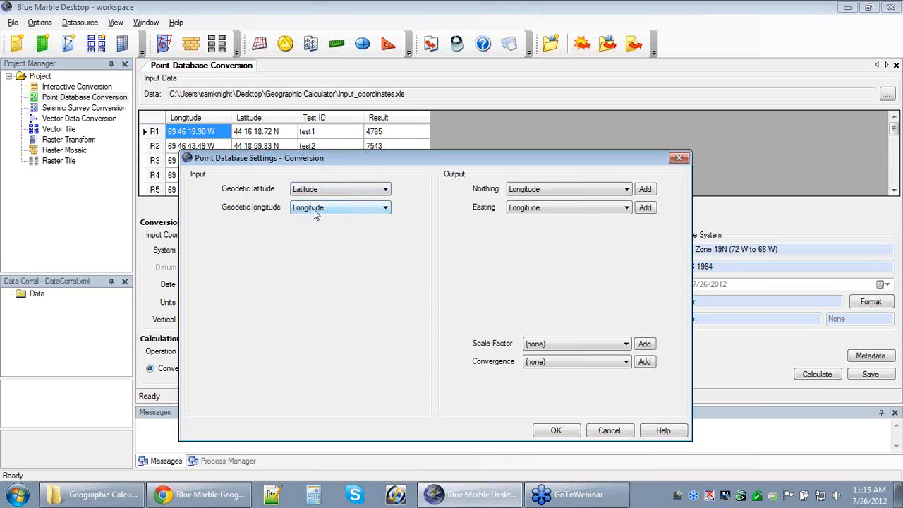
Add a column named Output_Northing after the last column to hold the output northing
{"action": "left_click_drag", "start_coordinate": [492, 163], "coordinate": [461, 172]}
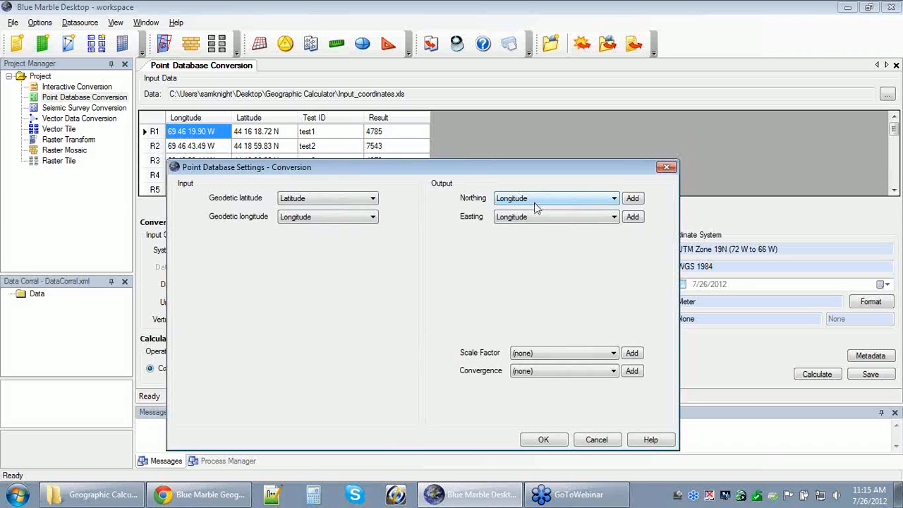
{"action": "left_click_drag", "start_coordinate": [557, 169], "coordinate": [555, 160]}
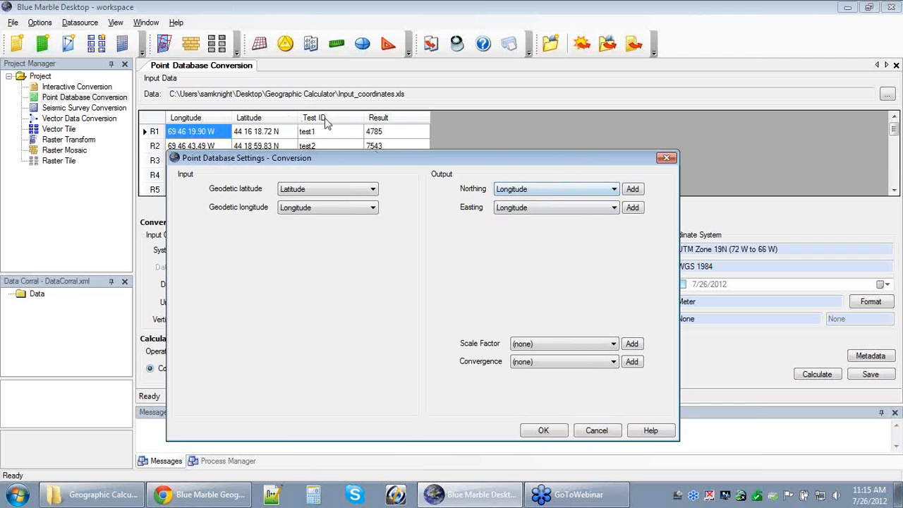
{"action": "left_click", "coordinate": [633, 190]}
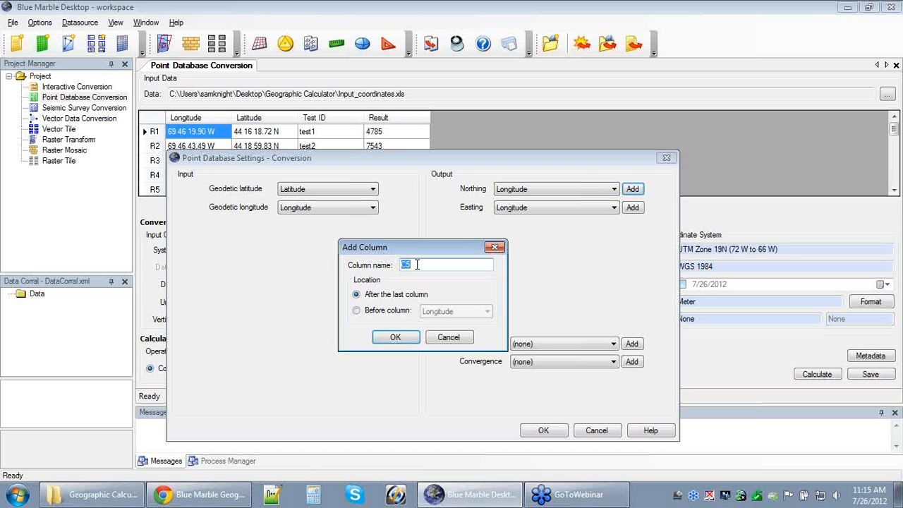
{"action": "type", "text": "Ol"}
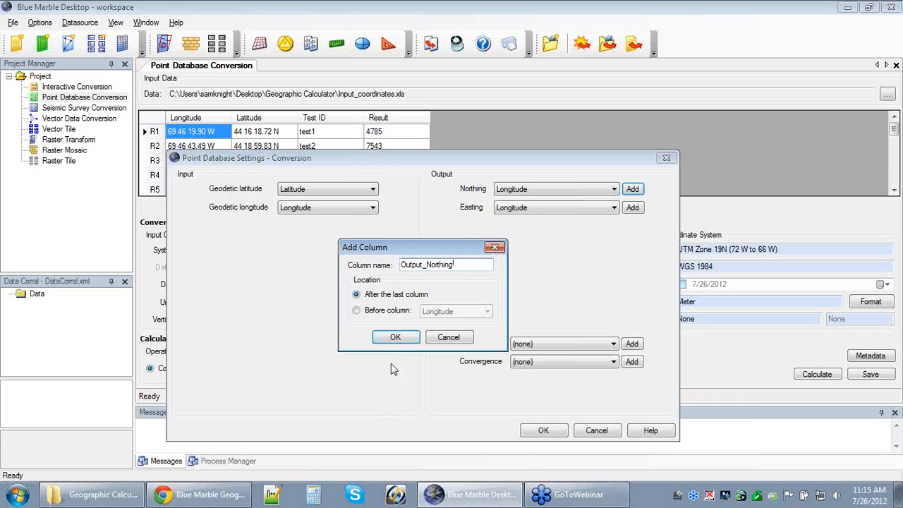
{"action": "left_click", "coordinate": [357, 312]}
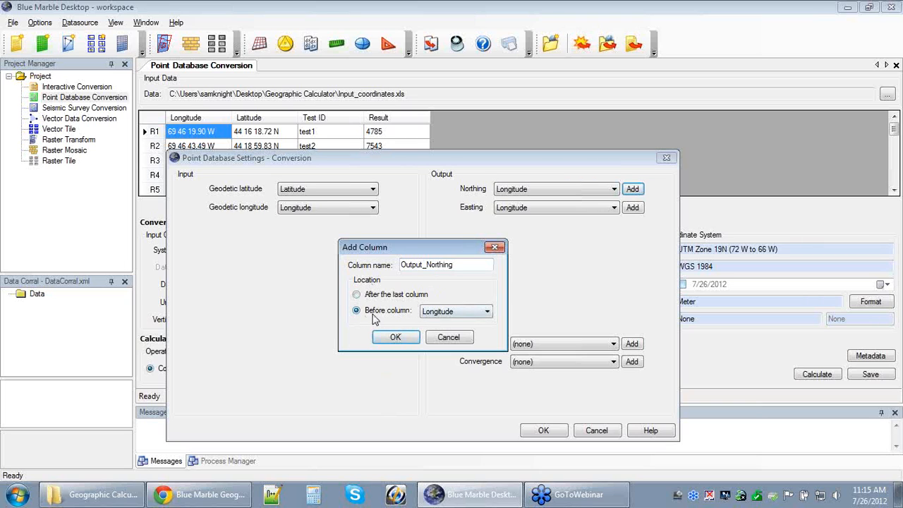
{"action": "left_click", "coordinate": [357, 296]}
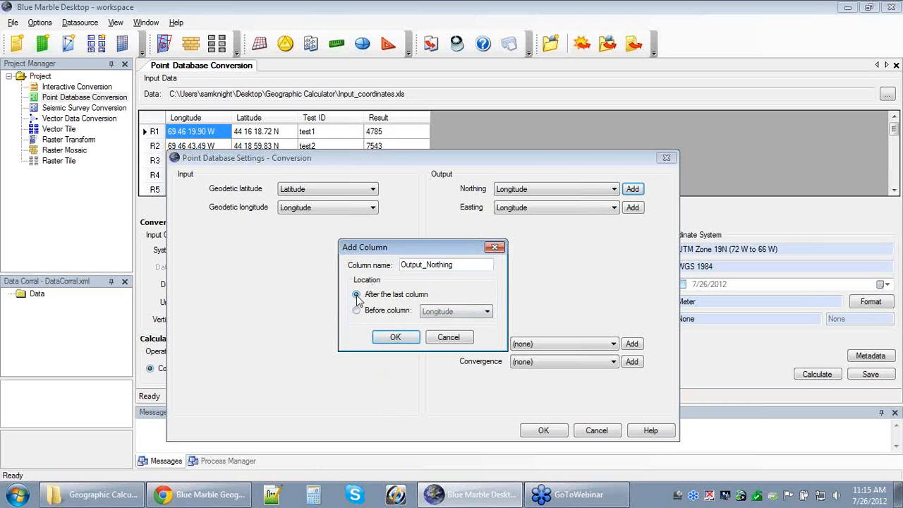
{"action": "left_click", "coordinate": [395, 338]}
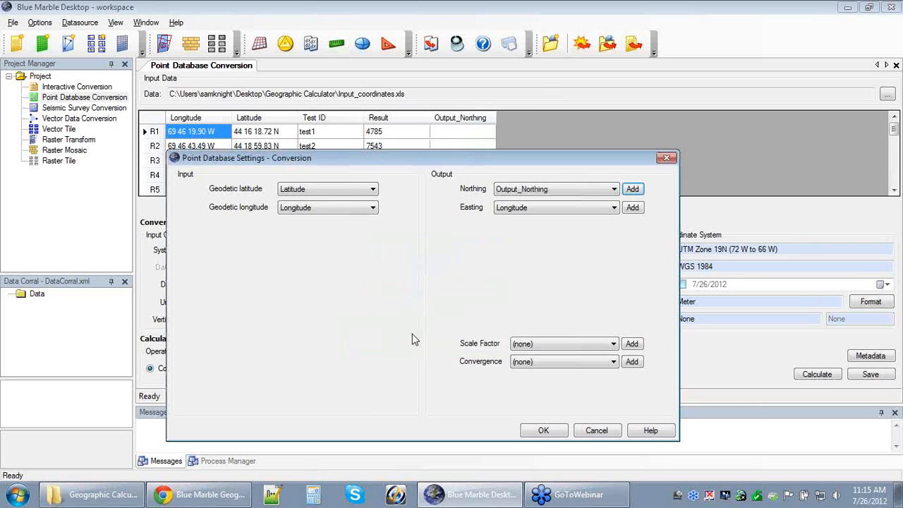
Add a column named Output_Eating after the last column for the output easting and accept the column settings
{"action": "left_click", "coordinate": [632, 208]}
{"action": "type", "text": "Output"}
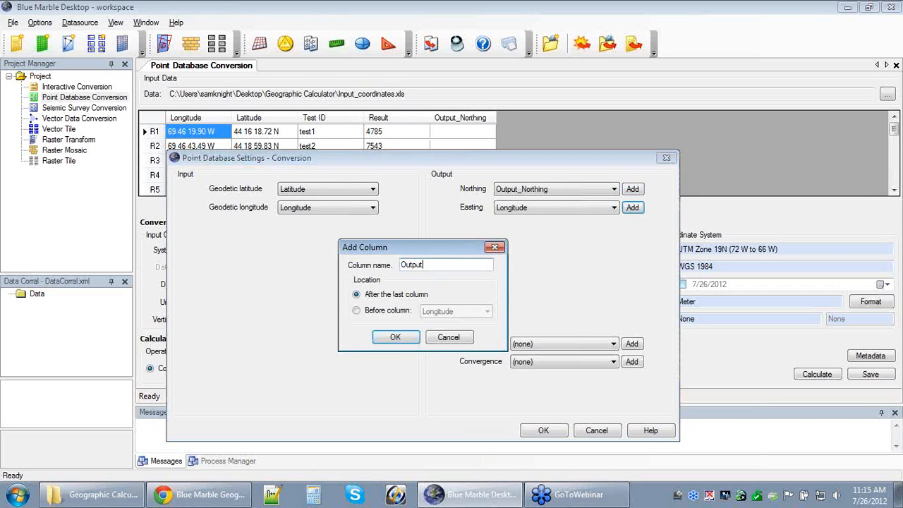
{"action": "type", "text": "_Eating"}
{"action": "left_click", "coordinate": [400, 337]}
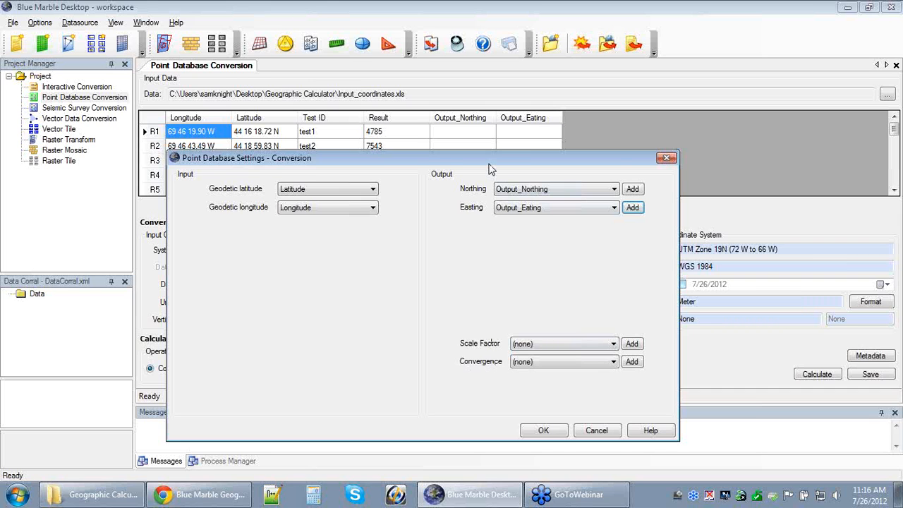
{"action": "left_click_drag", "start_coordinate": [488, 157], "coordinate": [492, 150]}
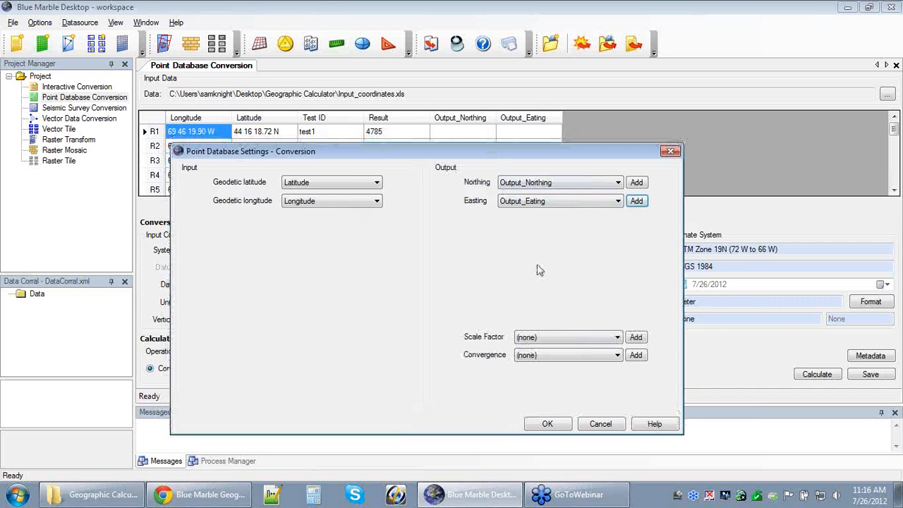
{"action": "left_click", "coordinate": [545, 424]}
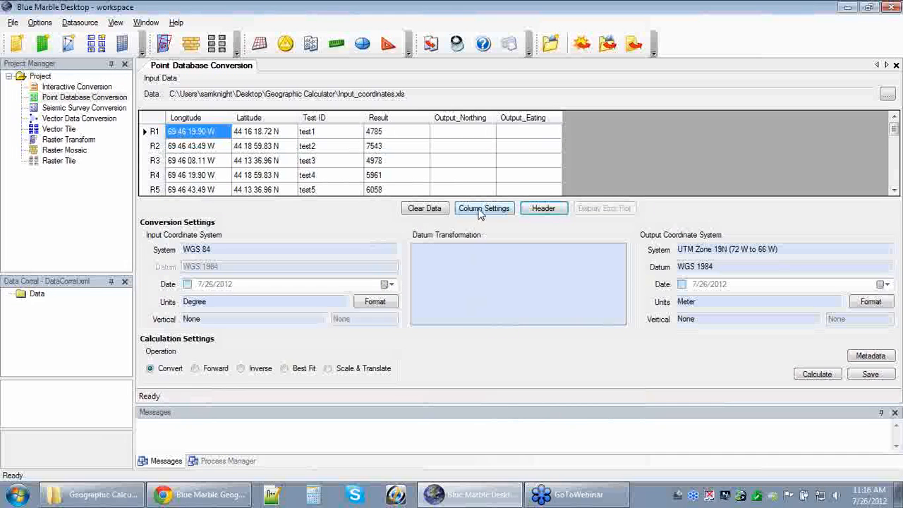
Review the input and output column assignments once more and calculate the point database conversion
{"action": "left_click", "coordinate": [483, 209]}
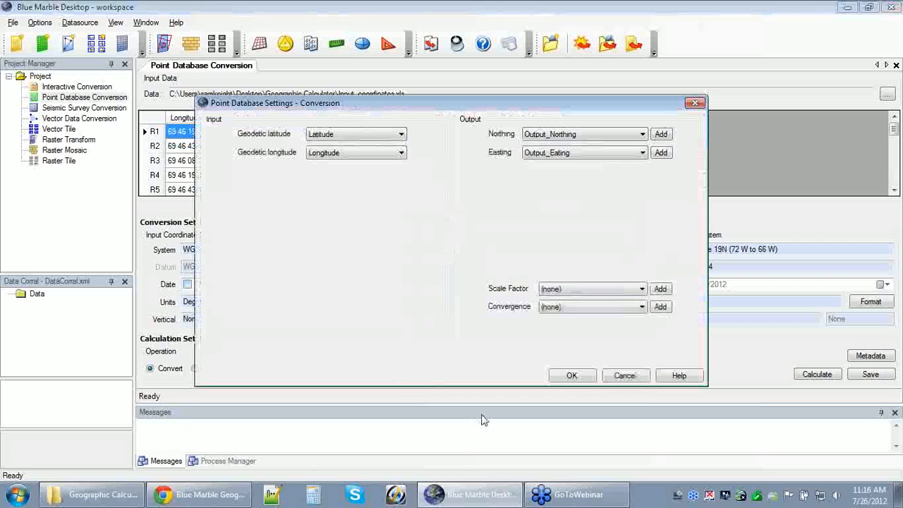
{"action": "left_click", "coordinate": [572, 376]}
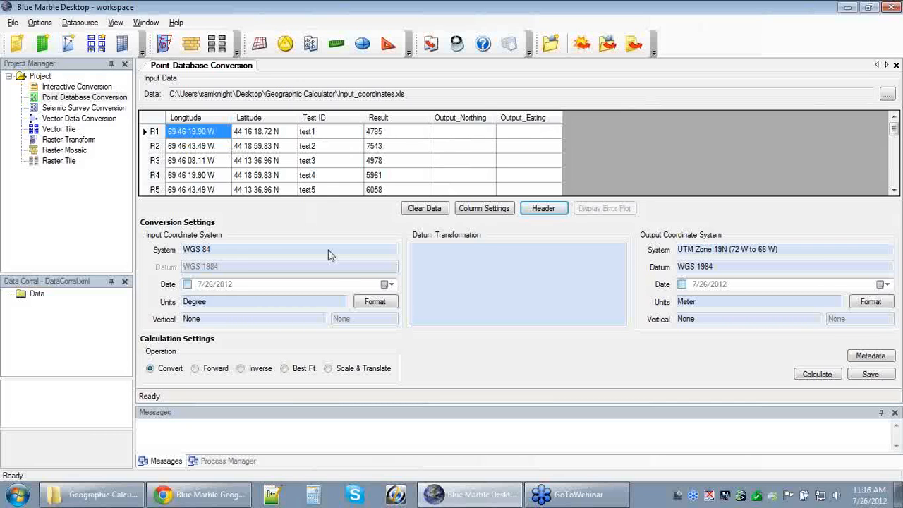
{"action": "left_click", "coordinate": [811, 375]}
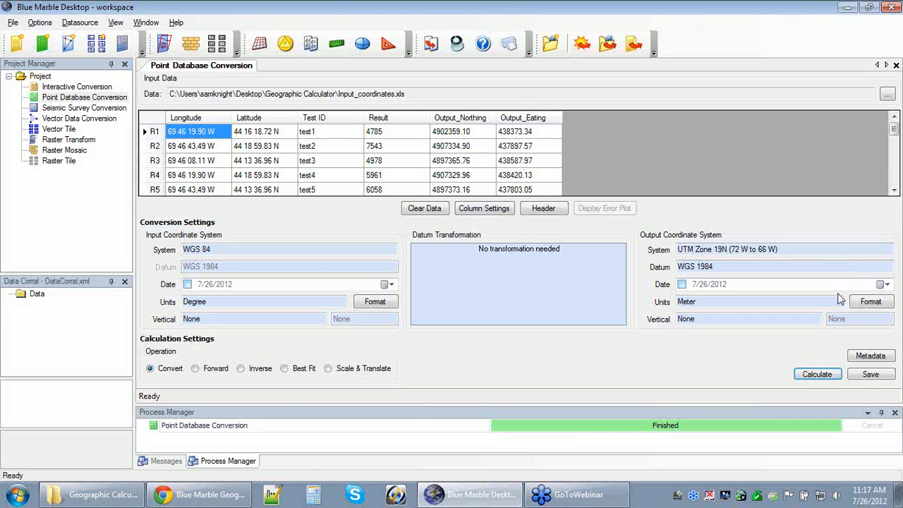
Start saving the converted points to a file and choose the Output folder on the Desktop as its location
{"action": "left_click", "coordinate": [859, 378]}
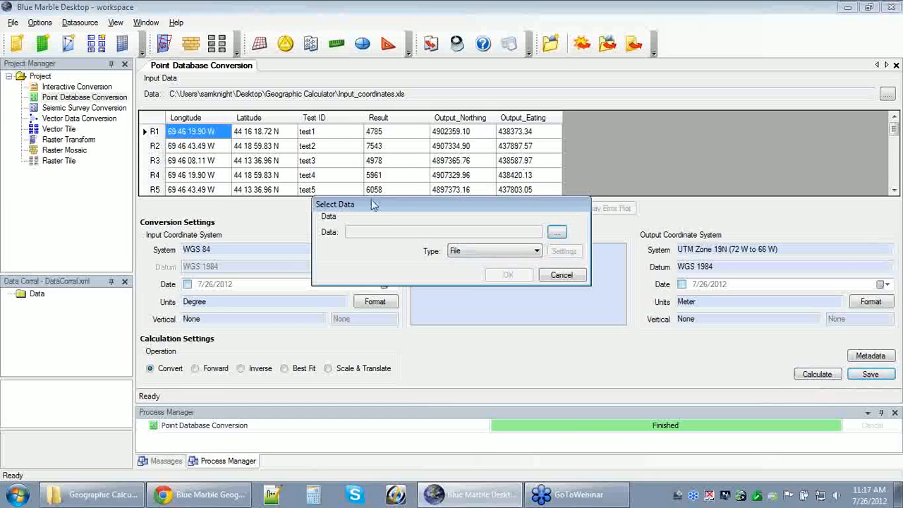
{"action": "mouse_move", "coordinate": [374, 205]}
{"action": "left_mouse_down"}
{"action": "mouse_move", "coordinate": [361, 186]}
{"action": "mouse_move", "coordinate": [364, 193]}
{"action": "left_mouse_up"}
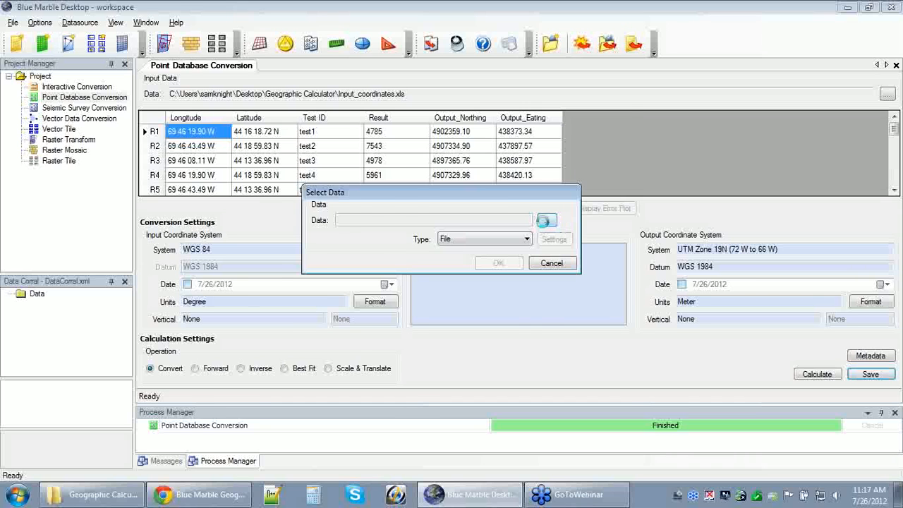
{"action": "left_click", "coordinate": [543, 221]}
{"action": "left_click_drag", "start_coordinate": [530, 133], "coordinate": [491, 136]}
{"action": "left_click", "coordinate": [499, 152]}
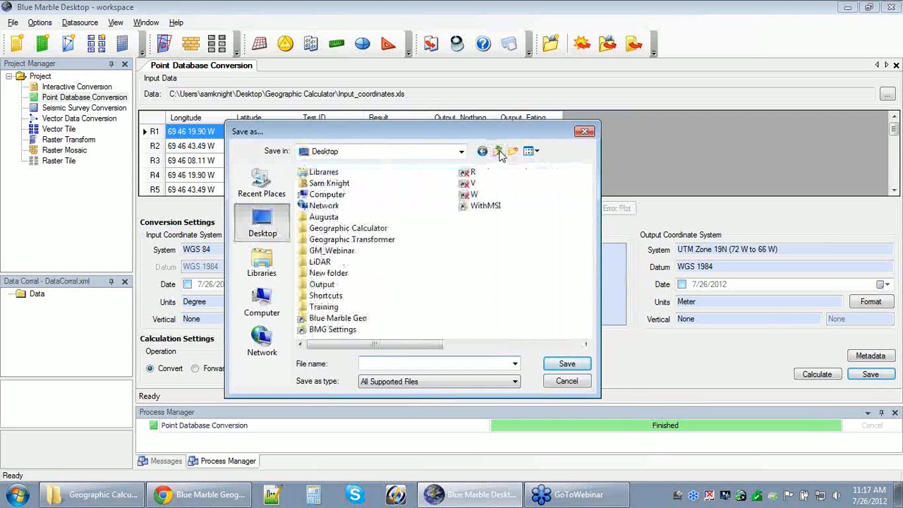
{"action": "double_click", "coordinate": [321, 286]}
Name the output file Webinar_output1 and set its format to Excel (*.xls)
{"action": "left_click", "coordinate": [390, 363]}
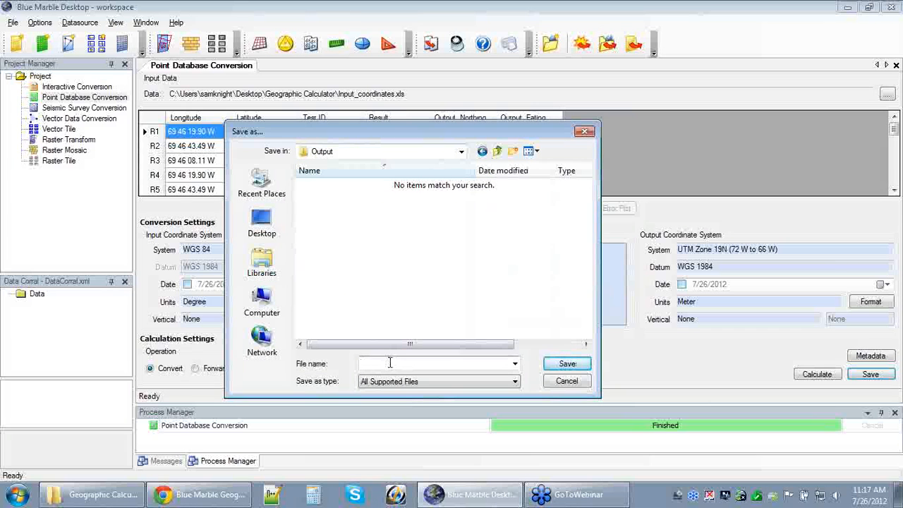
{"action": "type", "text": "Webin"}
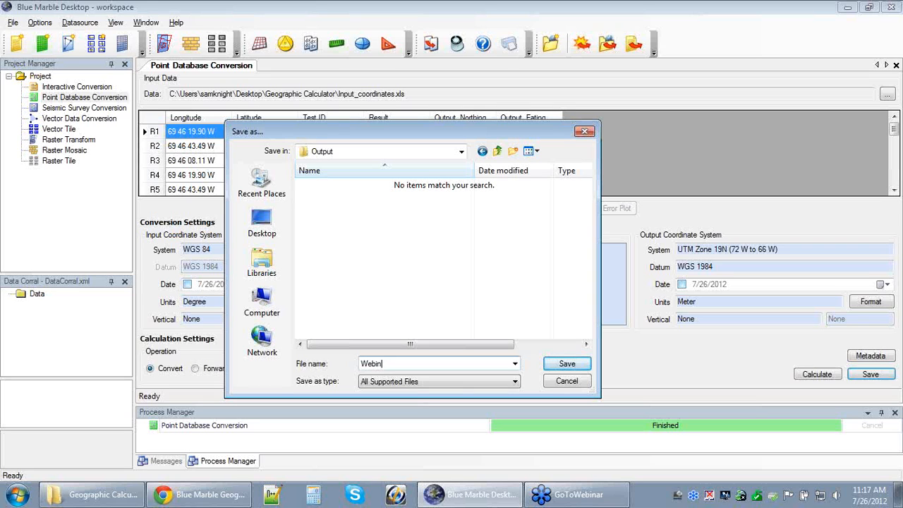
{"action": "type", "text": "ar_output1"}
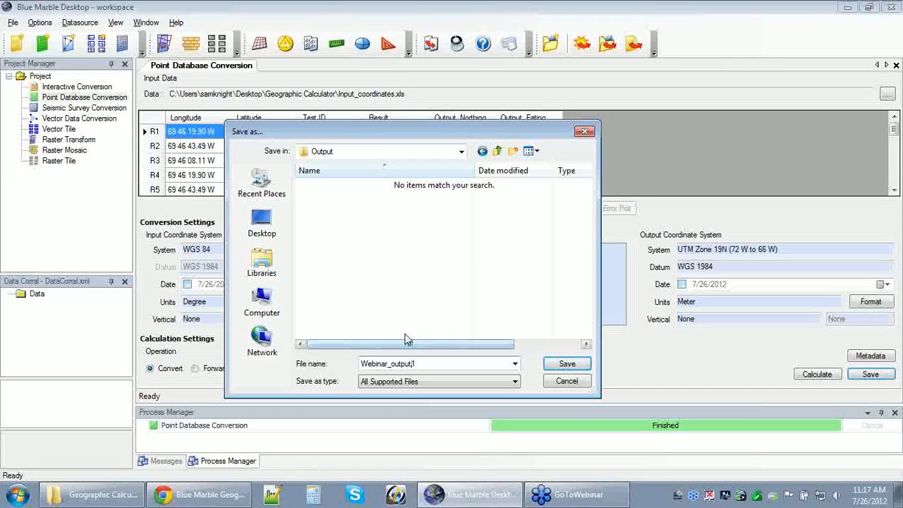
{"action": "left_click", "coordinate": [380, 382]}
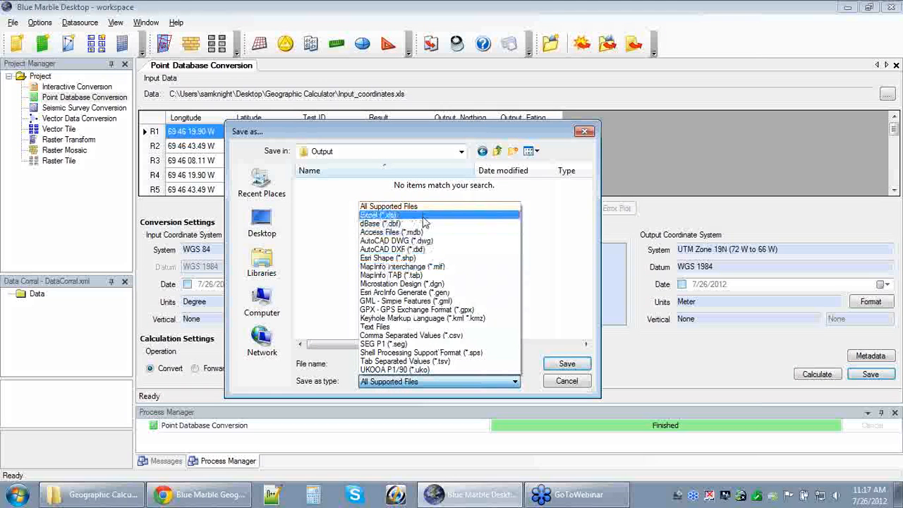
{"action": "left_click", "coordinate": [378, 215]}
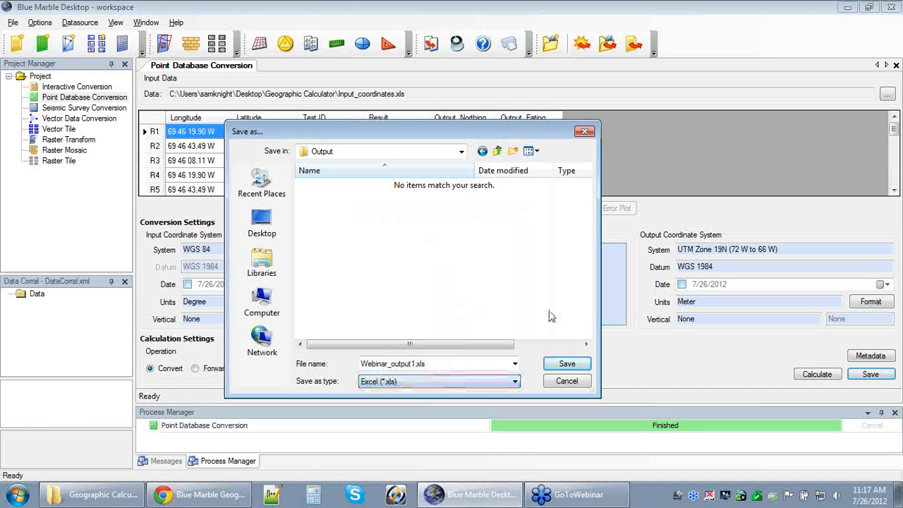
{"action": "left_click", "coordinate": [564, 364]}
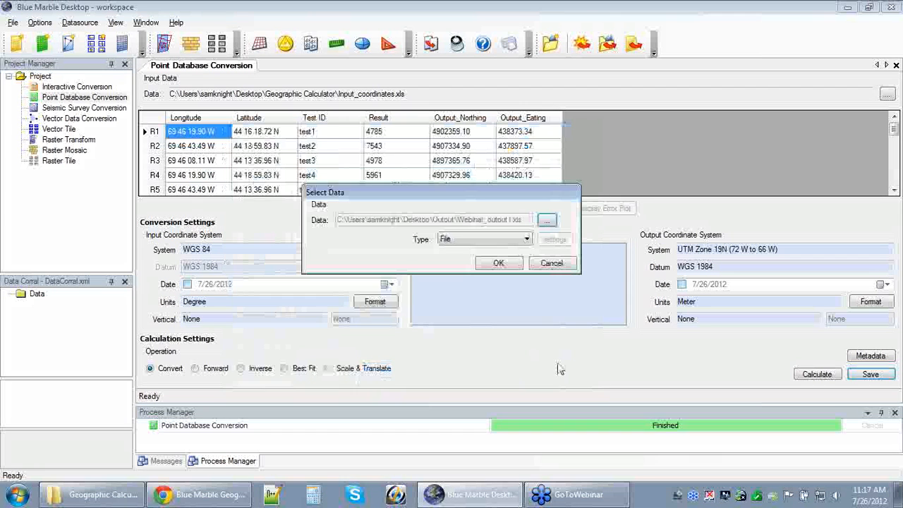
Save the converted point data to the chosen file with the header information included
{"action": "left_click", "coordinate": [494, 266]}
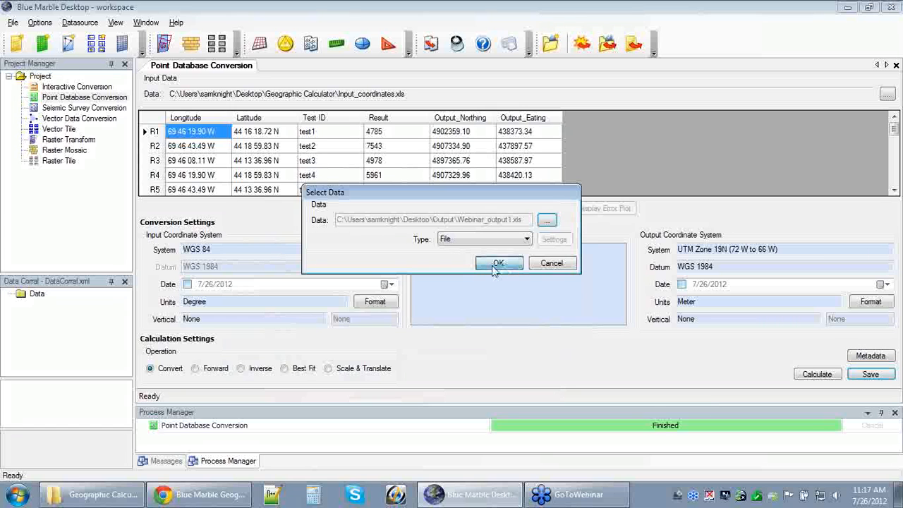
{"action": "left_click_drag", "start_coordinate": [438, 217], "coordinate": [438, 226]}
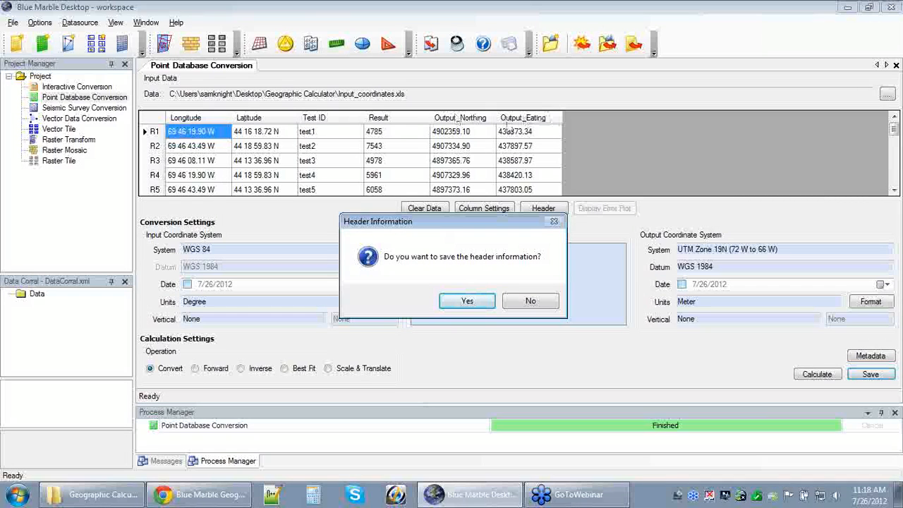
{"action": "left_click", "coordinate": [460, 301]}
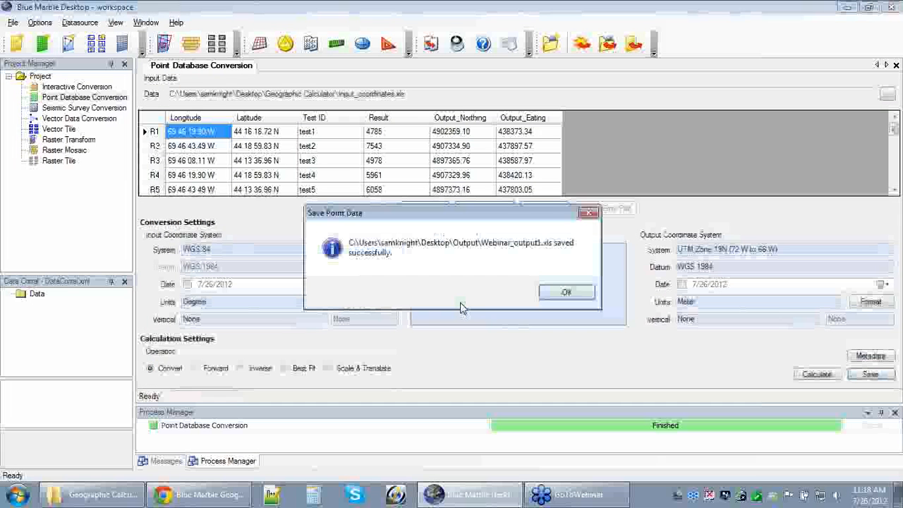
{"action": "left_click", "coordinate": [564, 297]}
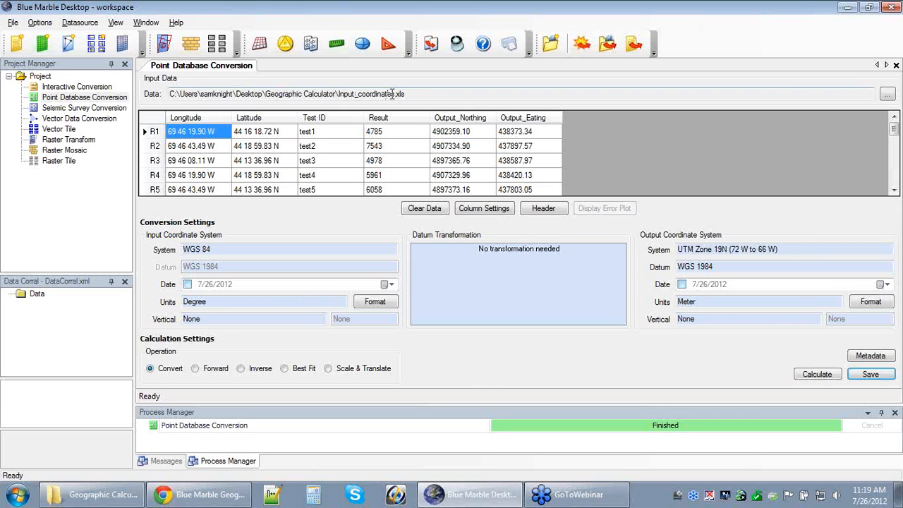
Look over the input files in the Geographic Calculator folder in Windows Explorer and return to the conversion job
{"action": "left_click", "coordinate": [123, 497]}
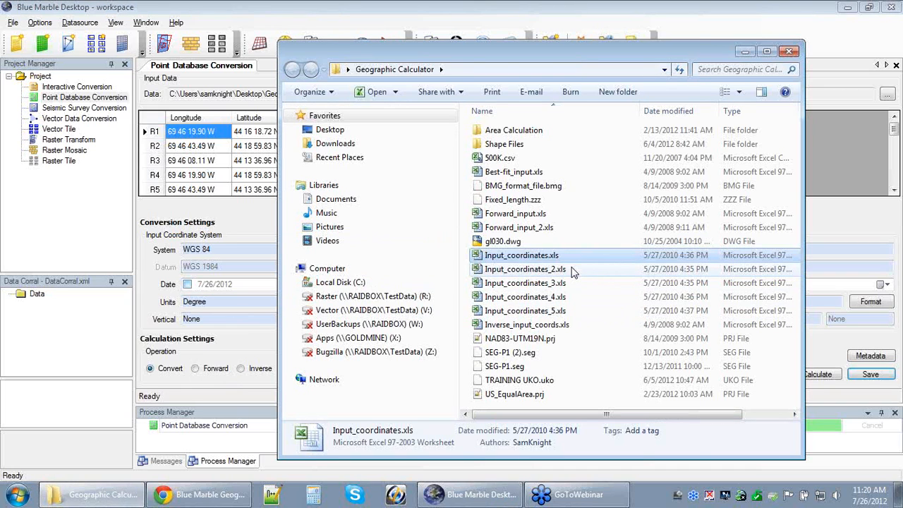
{"action": "left_click", "coordinate": [365, 5]}
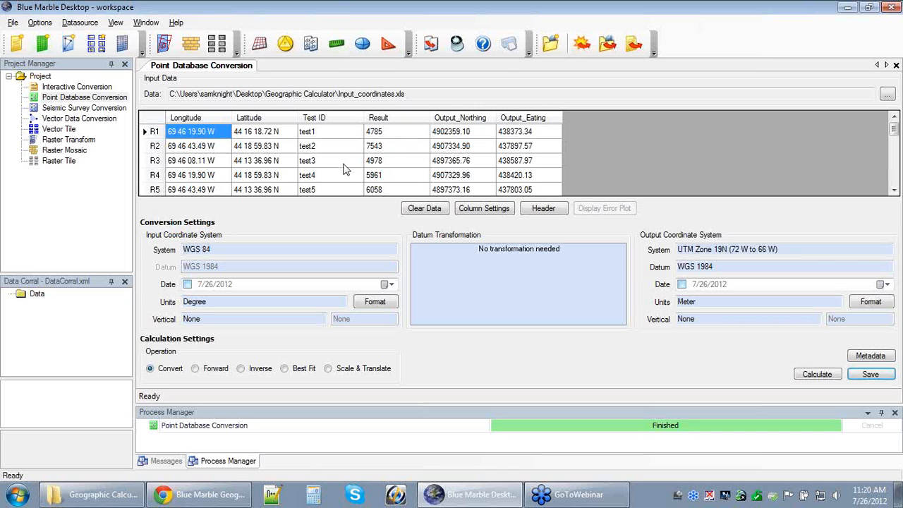
Review the input and output column assignments of the Point Database Conversion job
{"action": "left_click", "coordinate": [481, 209]}
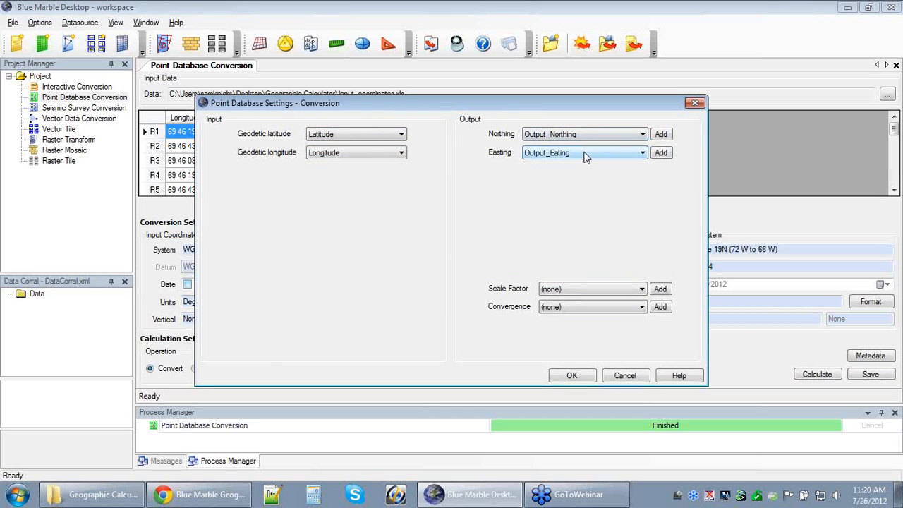
{"action": "left_click", "coordinate": [694, 104]}
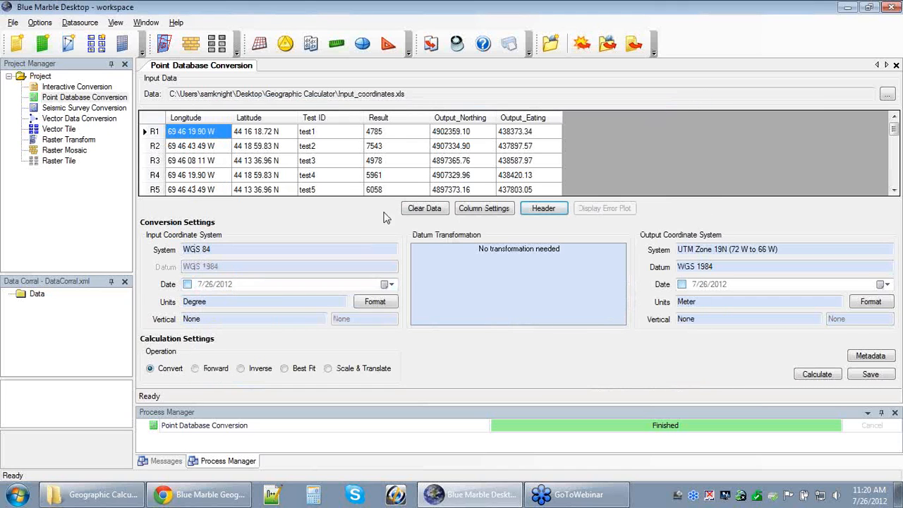
Start a batch from the Point Database Conversion job with Input_coordinates_2.xls to Input_coordinates_5.xls from the Geographic Calculator folder, declaring headers and skipping blank rows
{"action": "right_click", "coordinate": [78, 101]}
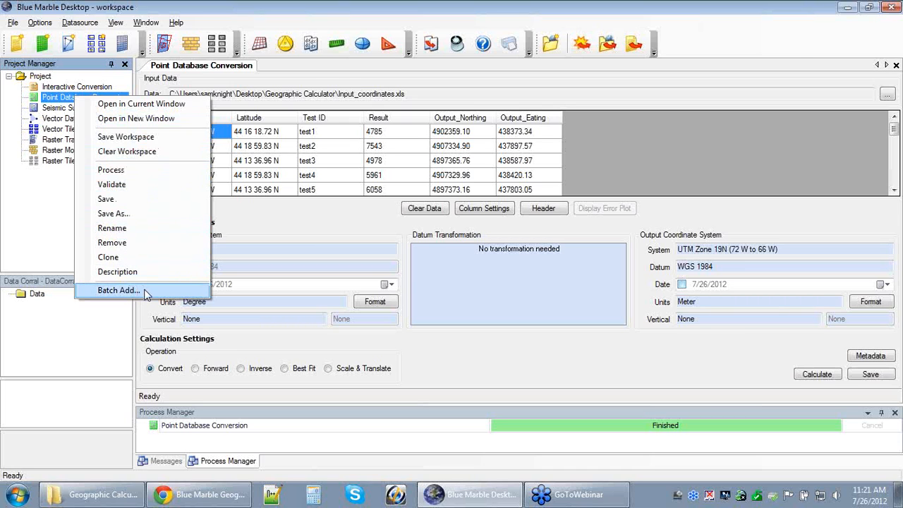
{"action": "left_click", "coordinate": [118, 289]}
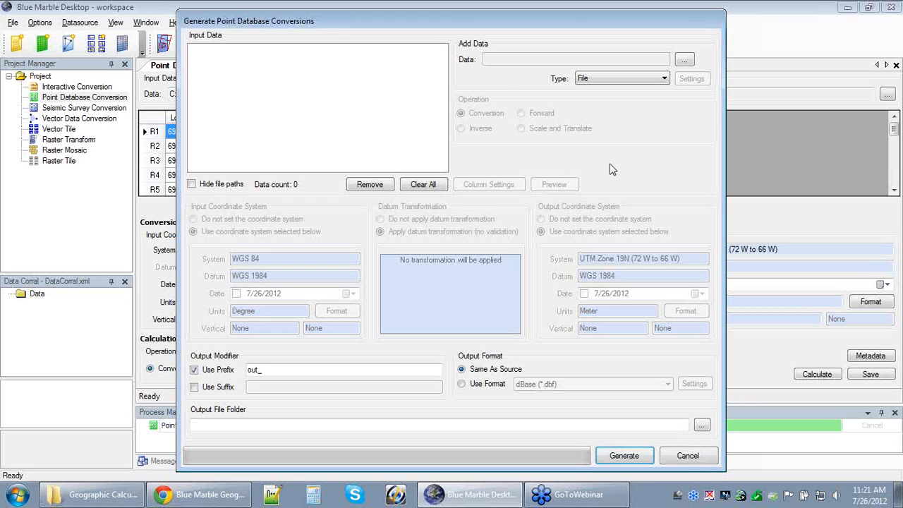
{"action": "left_click", "coordinate": [684, 60]}
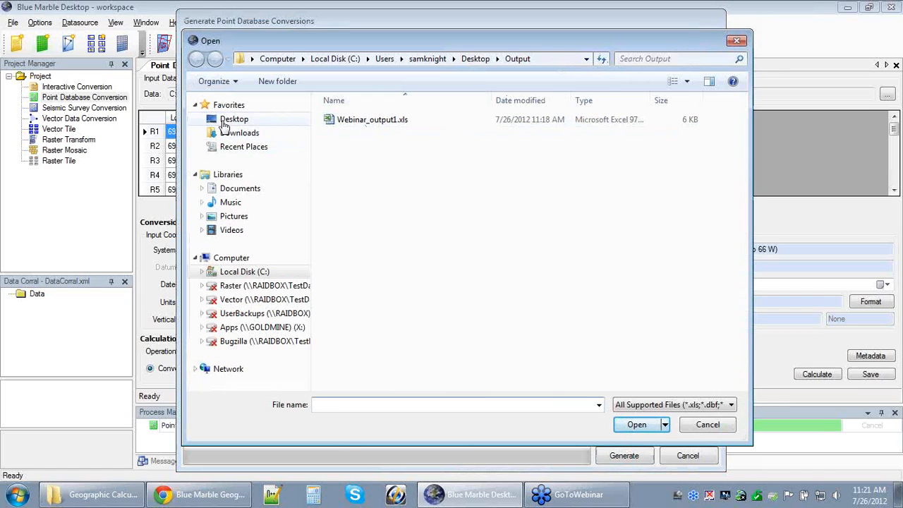
{"action": "left_click", "coordinate": [225, 119]}
{"action": "double_click", "coordinate": [393, 190]}
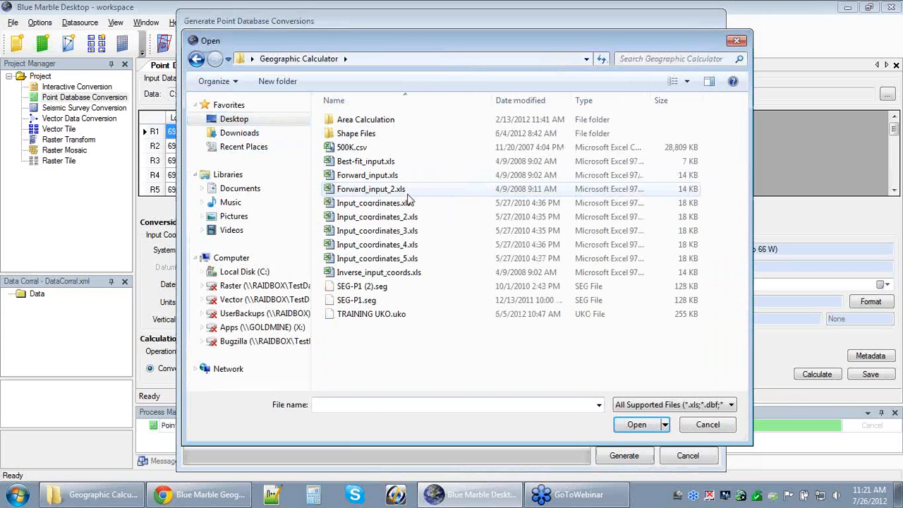
{"action": "left_click", "coordinate": [432, 216]}
{"action": "left_click", "coordinate": [423, 258], "text": "shift"}
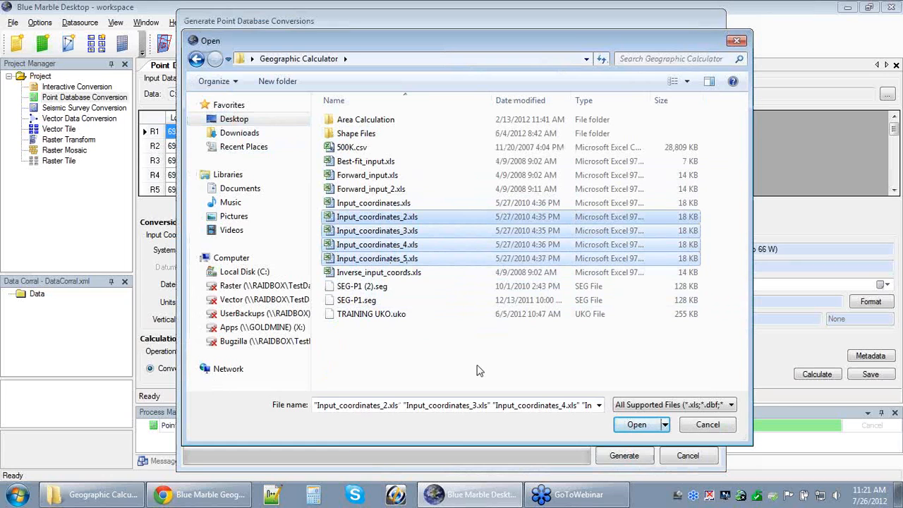
{"action": "left_click", "coordinate": [649, 426]}
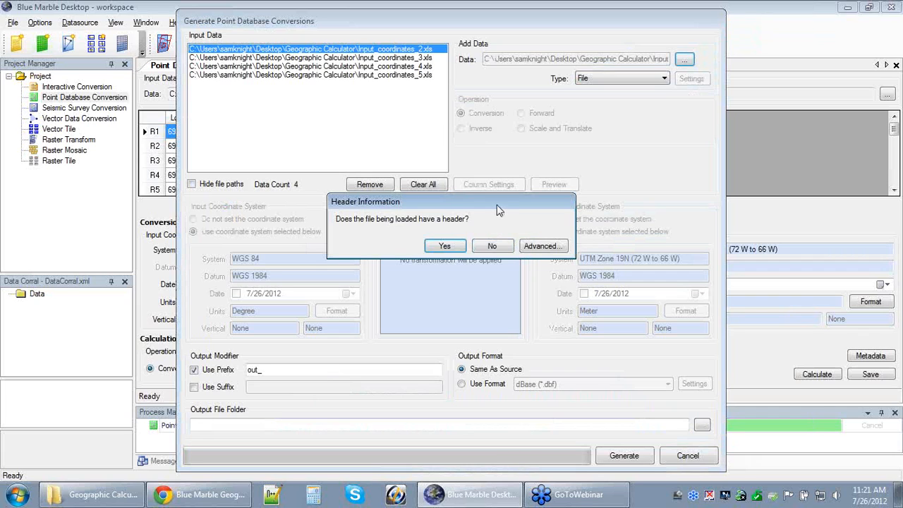
{"action": "left_click", "coordinate": [459, 247]}
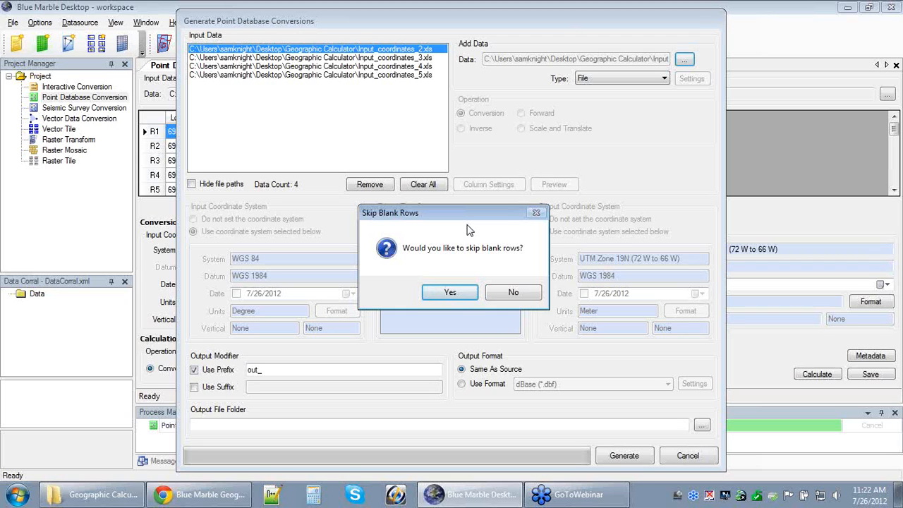
{"action": "left_click", "coordinate": [462, 294]}
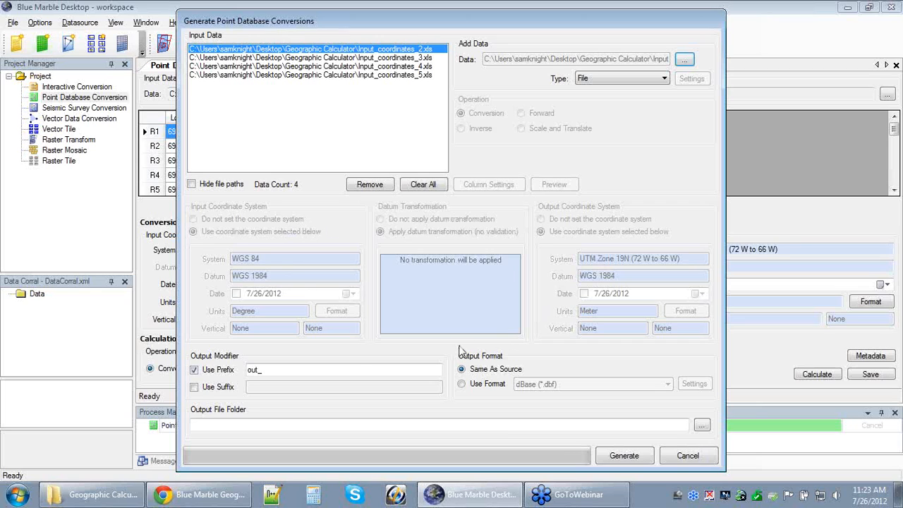
Hide the file paths in the batch input list and set the output file prefix to output_
{"action": "left_click", "coordinate": [268, 370]}
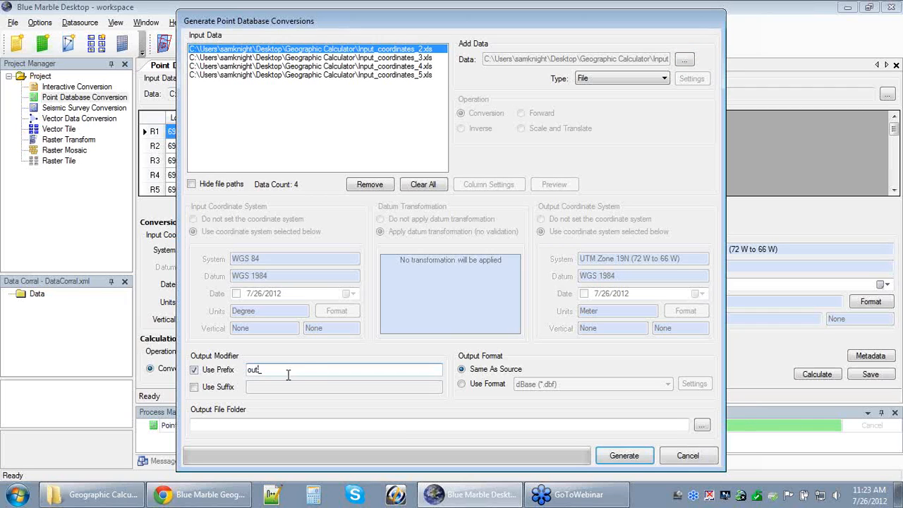
{"action": "left_click", "coordinate": [191, 185]}
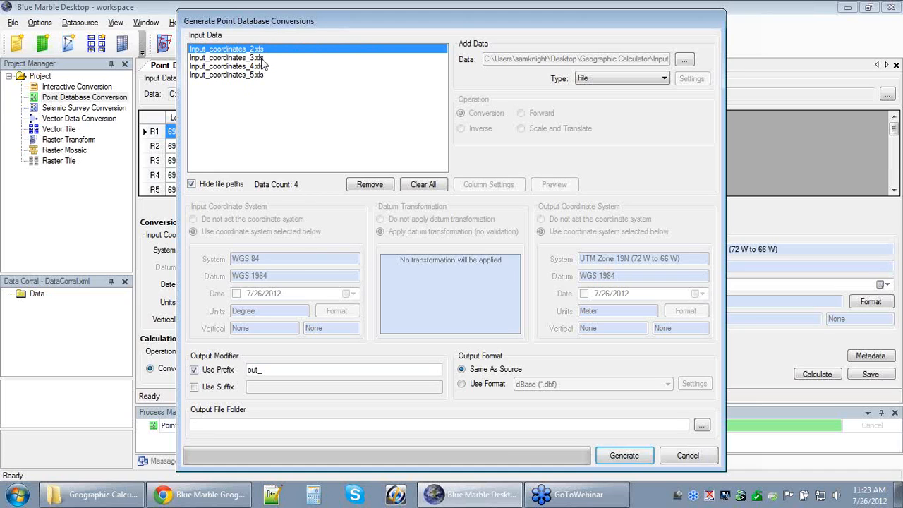
{"action": "left_click", "coordinate": [194, 371]}
{"action": "left_click", "coordinate": [254, 370]}
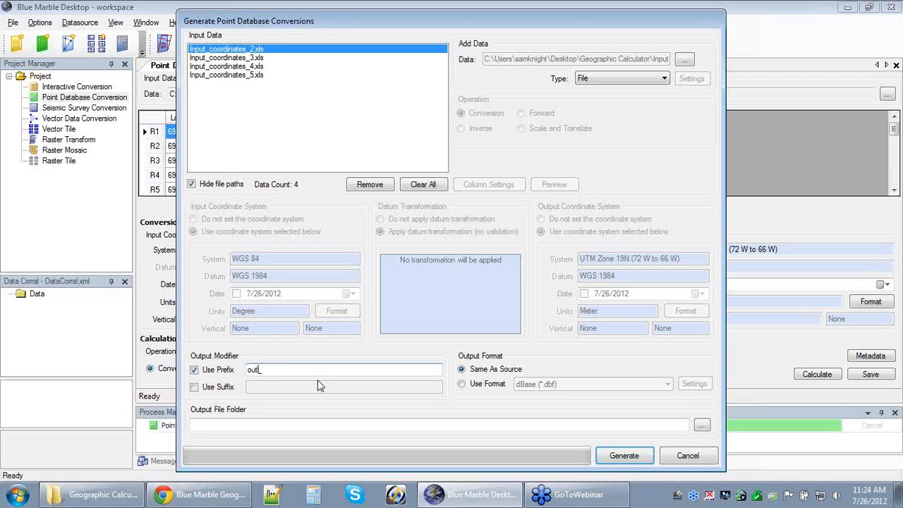
{"action": "type", "text": "put_"}
{"action": "double_click", "coordinate": [277, 369]}
{"action": "left_click", "coordinate": [286, 370]}
Set the batch output format to Excel (*.xls) with the header information saved
{"action": "left_click", "coordinate": [464, 385]}
{"action": "left_click", "coordinate": [668, 384]}
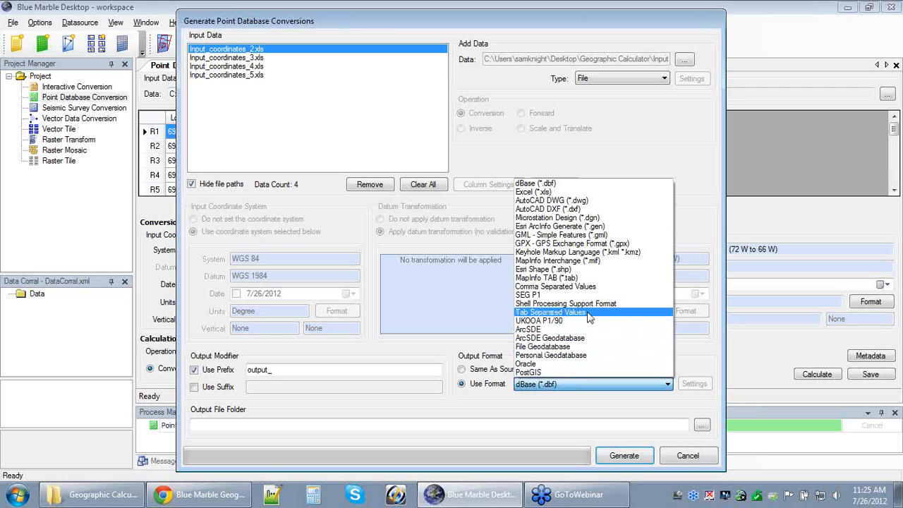
{"action": "left_click", "coordinate": [553, 192]}
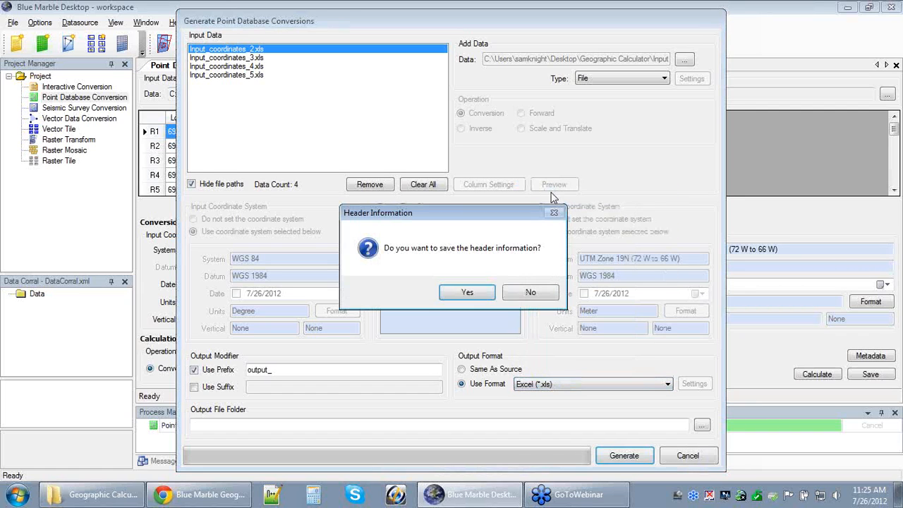
{"action": "left_click", "coordinate": [468, 293]}
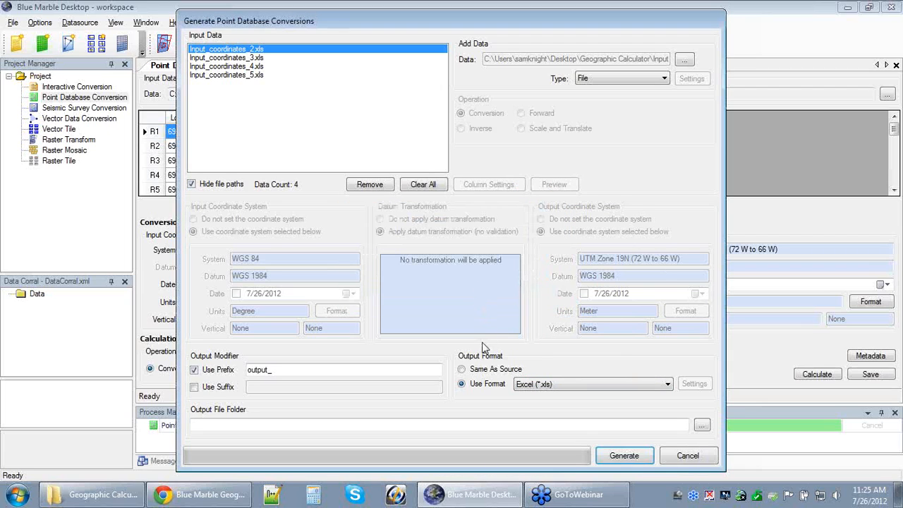
Choose the Output folder on the Desktop as the batch output folder and generate the conversion jobs
{"action": "left_click", "coordinate": [702, 426]}
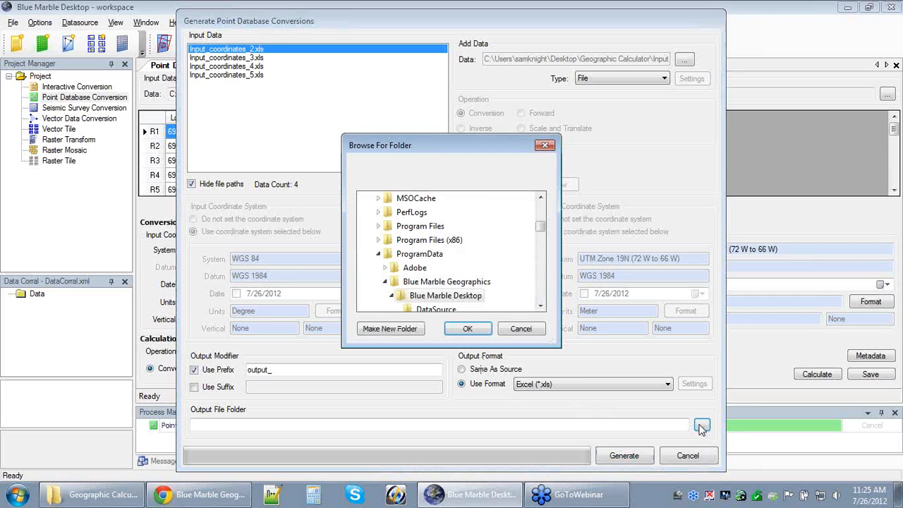
{"action": "left_click_drag", "start_coordinate": [540, 215], "coordinate": [539, 201]}
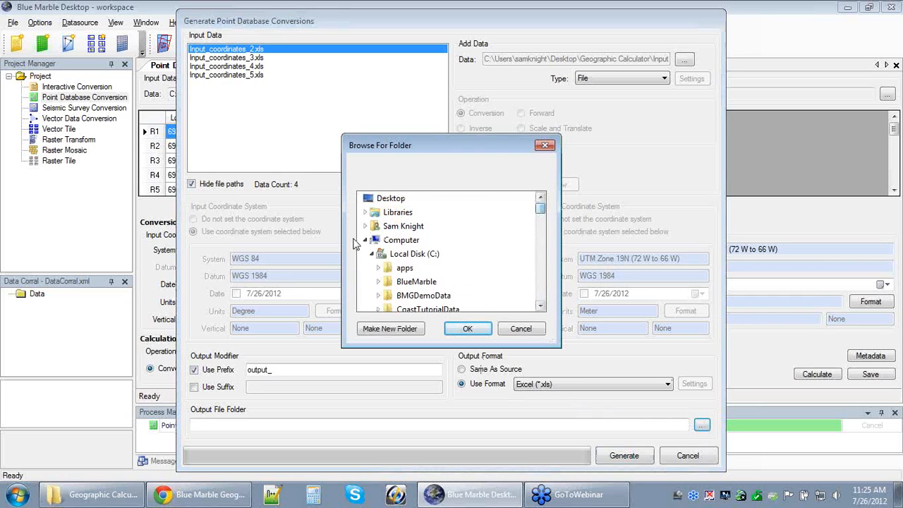
{"action": "left_click", "coordinate": [372, 253]}
{"action": "left_click", "coordinate": [365, 240]}
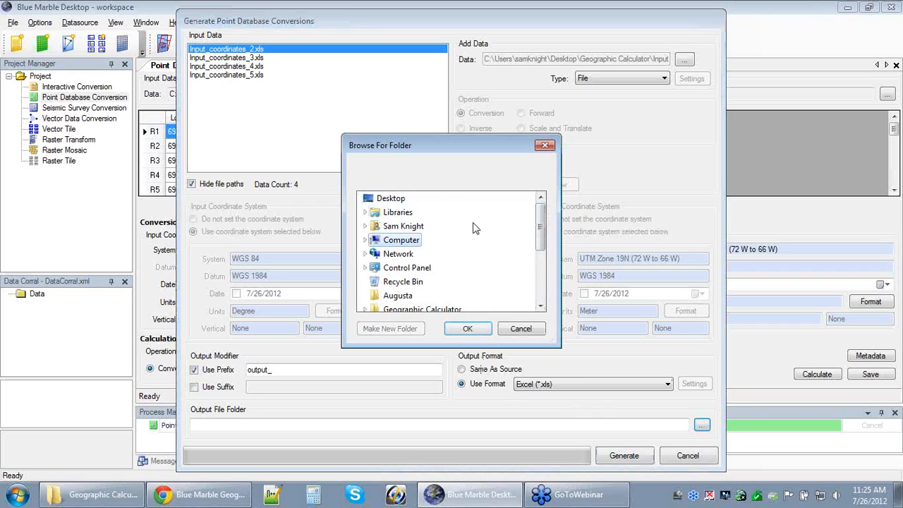
{"action": "left_click_drag", "start_coordinate": [543, 215], "coordinate": [543, 254]}
{"action": "left_click", "coordinate": [395, 281]}
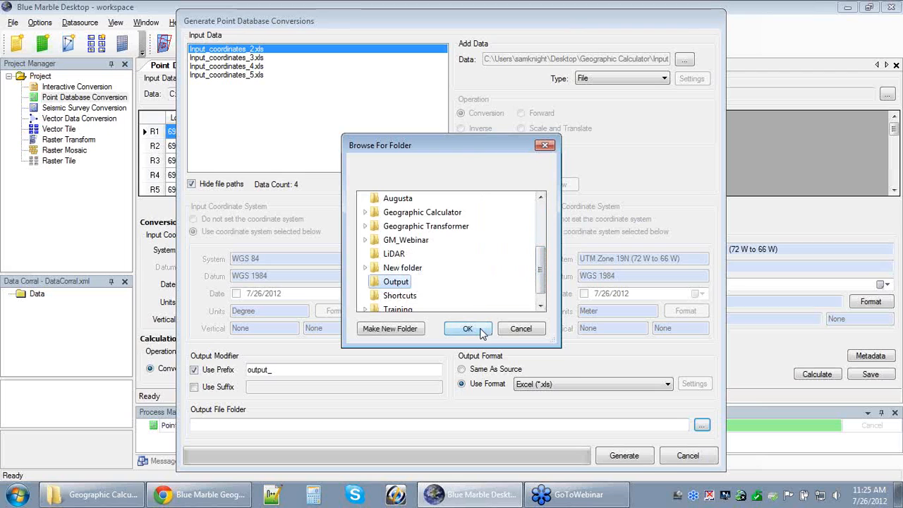
{"action": "left_click", "coordinate": [467, 329]}
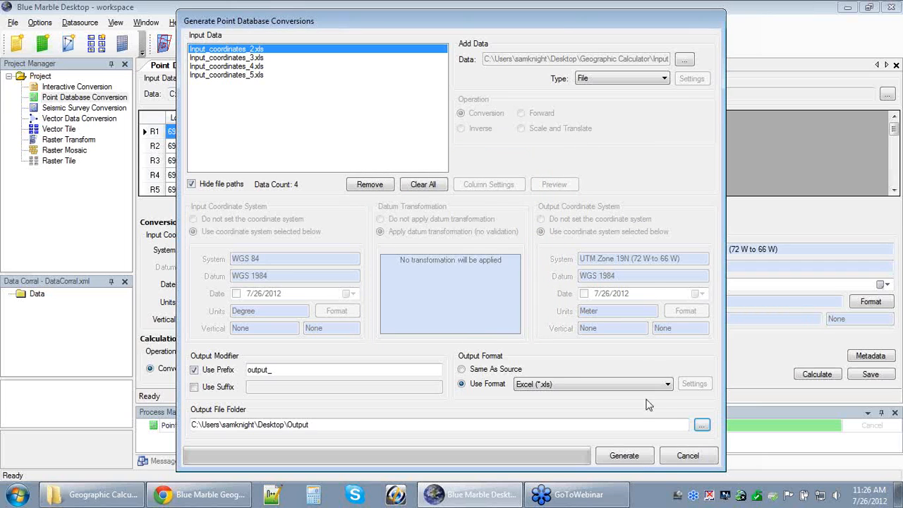
{"action": "left_click", "coordinate": [624, 455]}
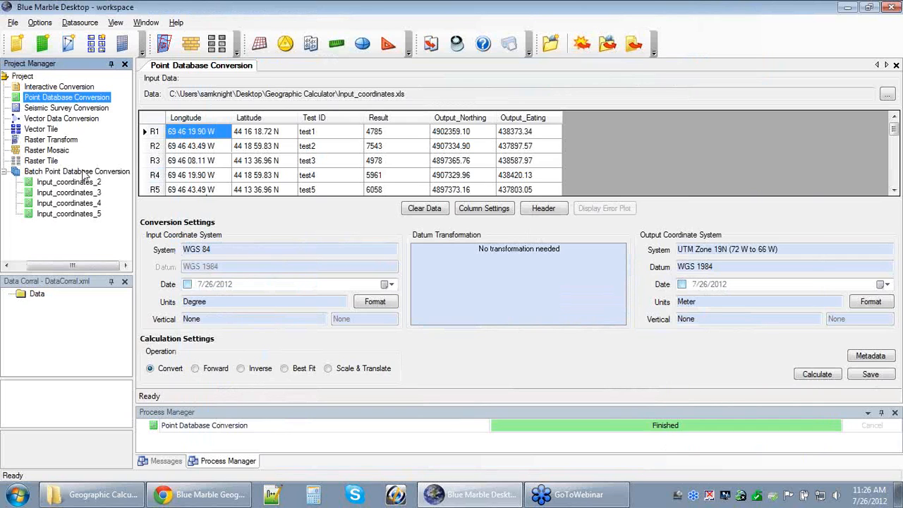
{"action": "left_click_drag", "start_coordinate": [79, 266], "coordinate": [66, 267]}
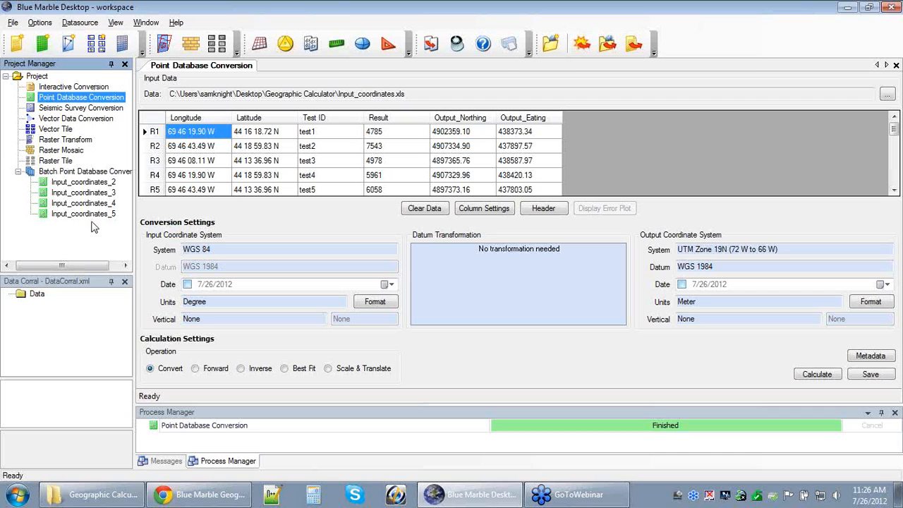
Look over the batch's available commands and review the conversion settings and output paths of the Input_coordinates_2, Input_coordinates_3 and Input_coordinates_4 jobs
{"action": "right_click", "coordinate": [91, 174]}
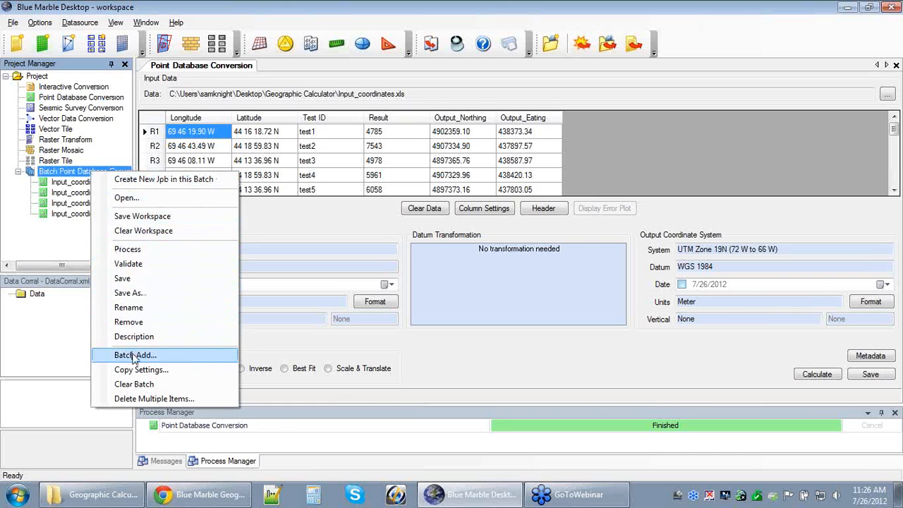
{"action": "left_click", "coordinate": [61, 237]}
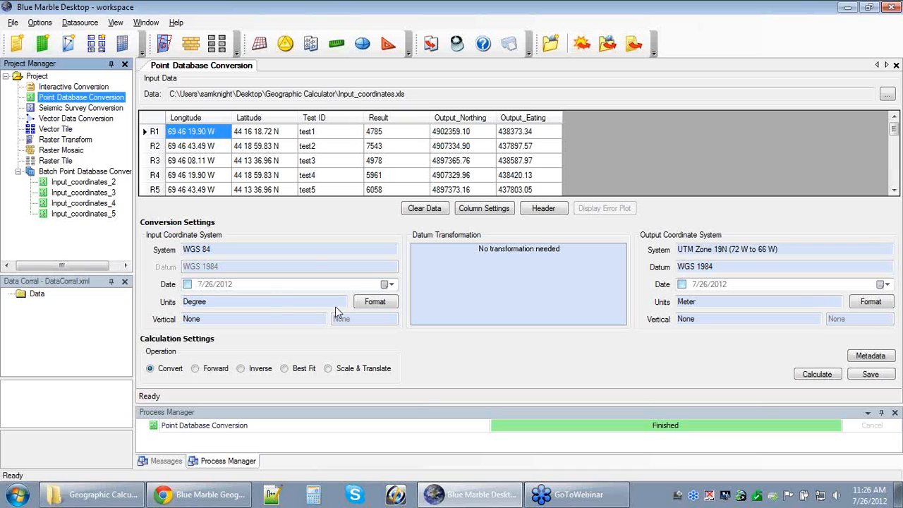
{"action": "left_click", "coordinate": [68, 183]}
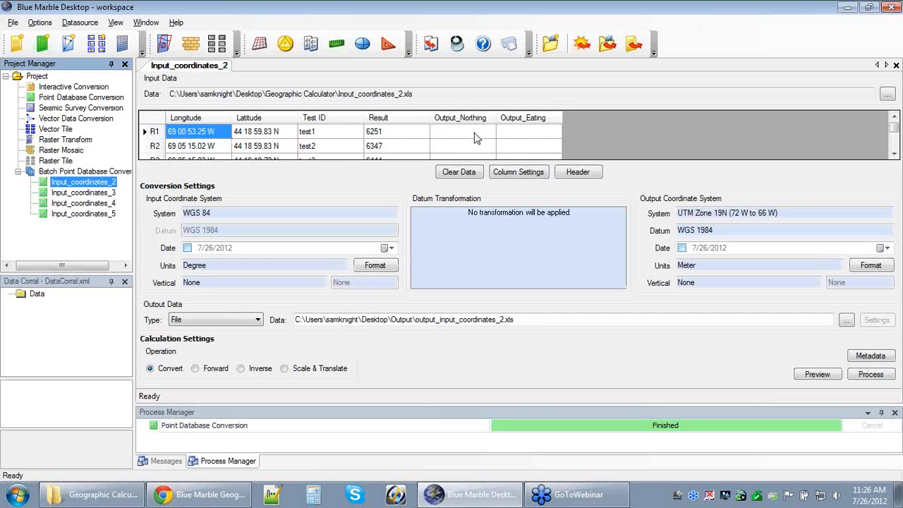
{"action": "left_click", "coordinate": [90, 195]}
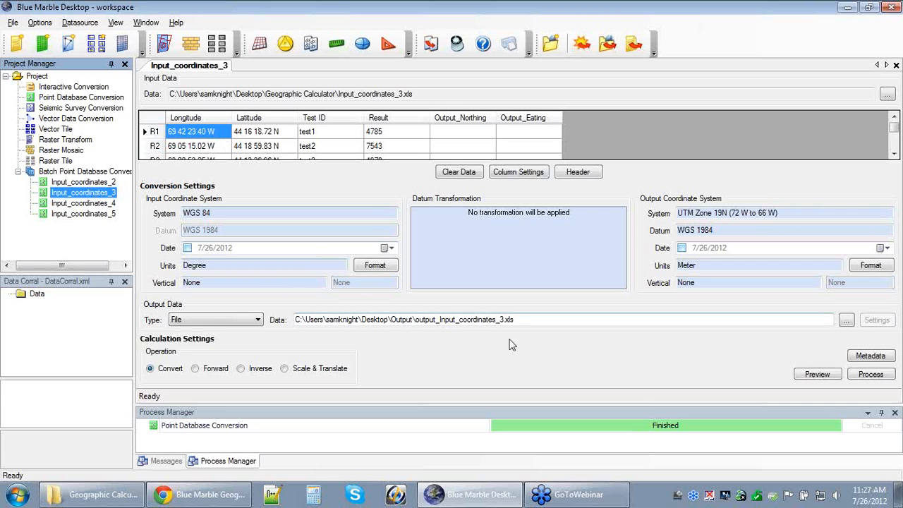
{"action": "left_click_drag", "start_coordinate": [517, 319], "coordinate": [417, 328]}
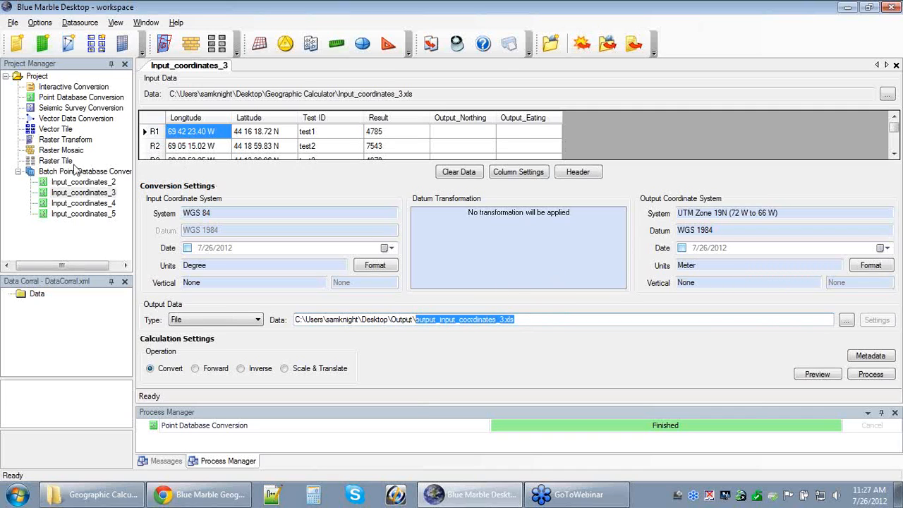
{"action": "left_click", "coordinate": [57, 204]}
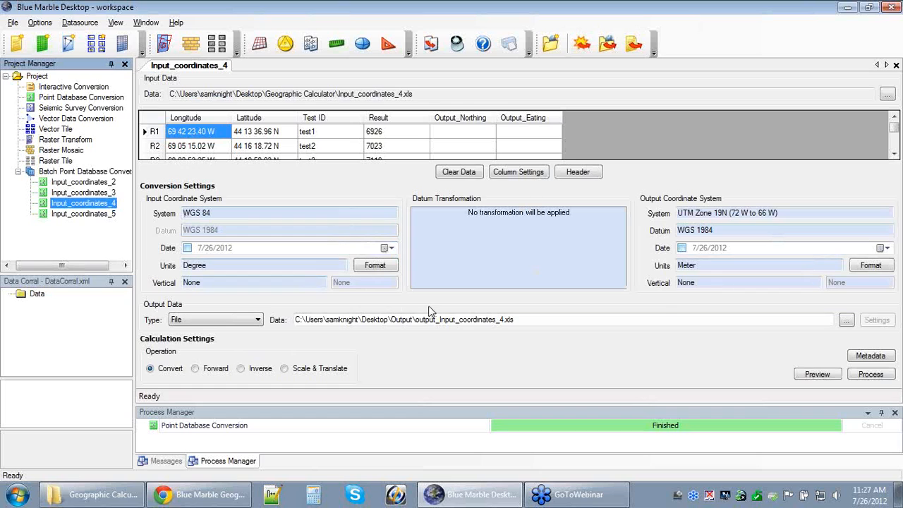
Process the whole Batch Point Database Conversion
{"action": "left_click", "coordinate": [51, 171]}
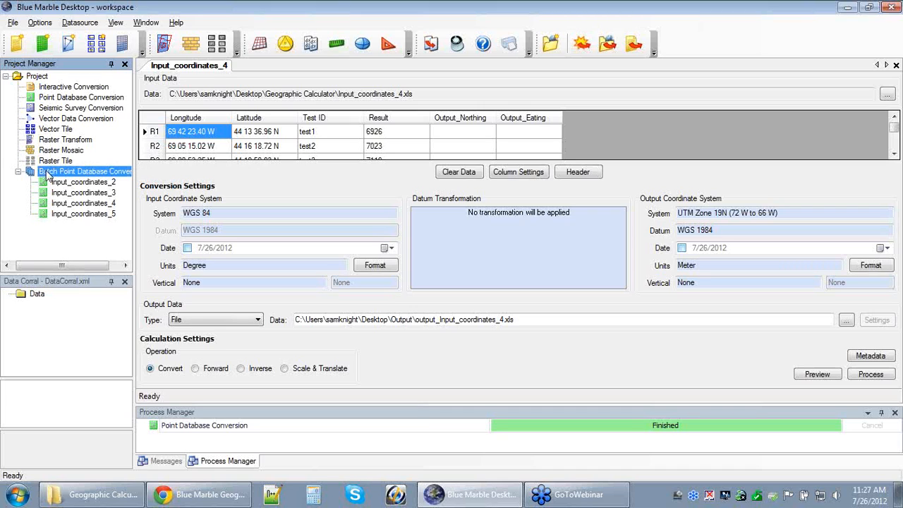
{"action": "right_click", "coordinate": [48, 176]}
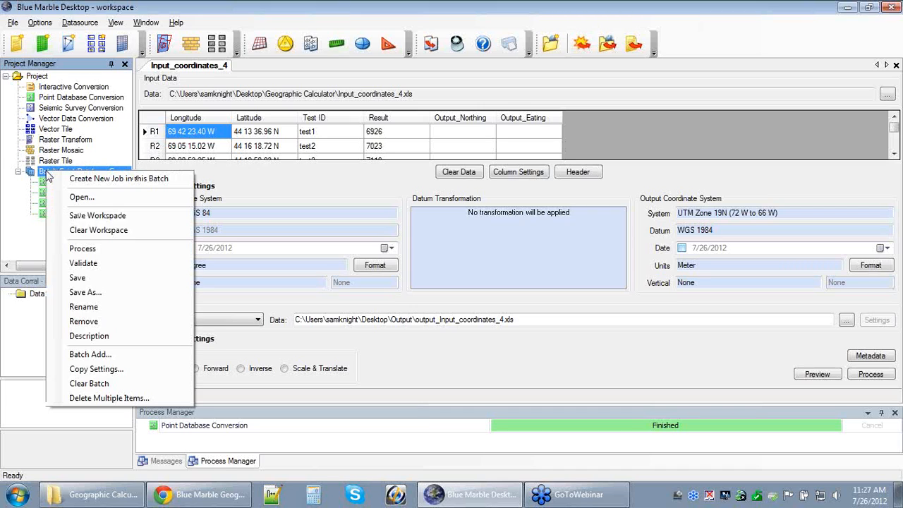
{"action": "left_click", "coordinate": [113, 251]}
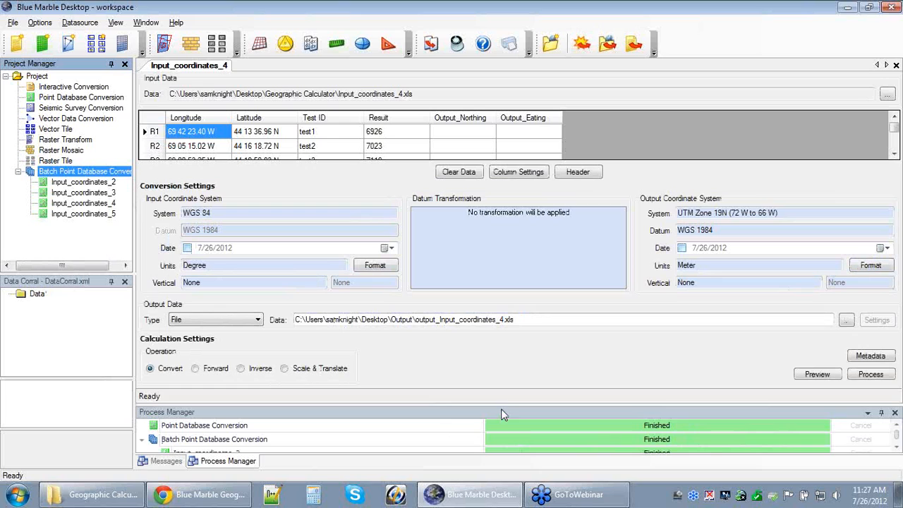
Enlarge the process list and check the status and log messages of the batch jobs
{"action": "left_click_drag", "start_coordinate": [498, 406], "coordinate": [501, 336]}
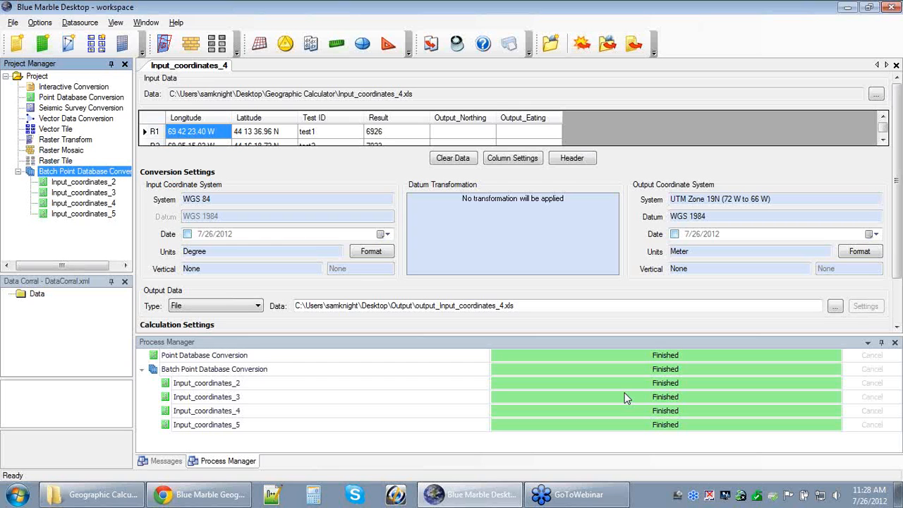
{"action": "left_click", "coordinate": [168, 462]}
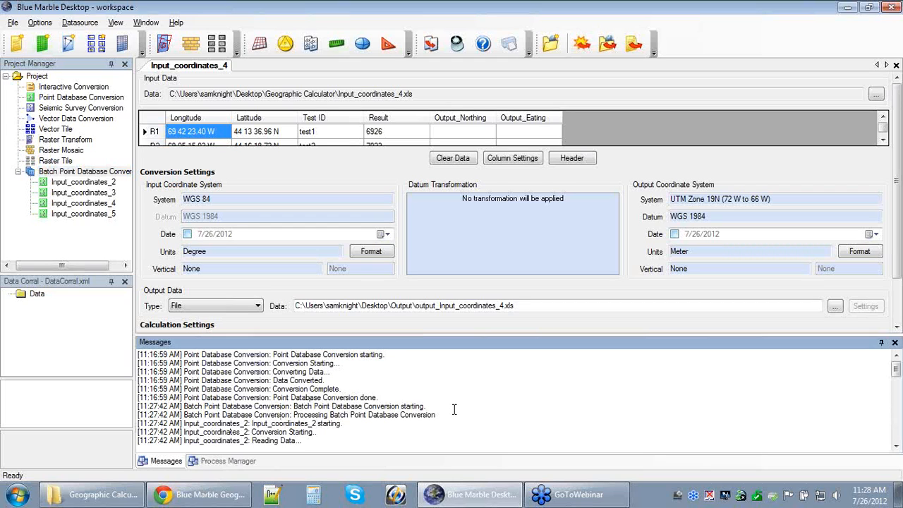
{"action": "left_click", "coordinate": [203, 463]}
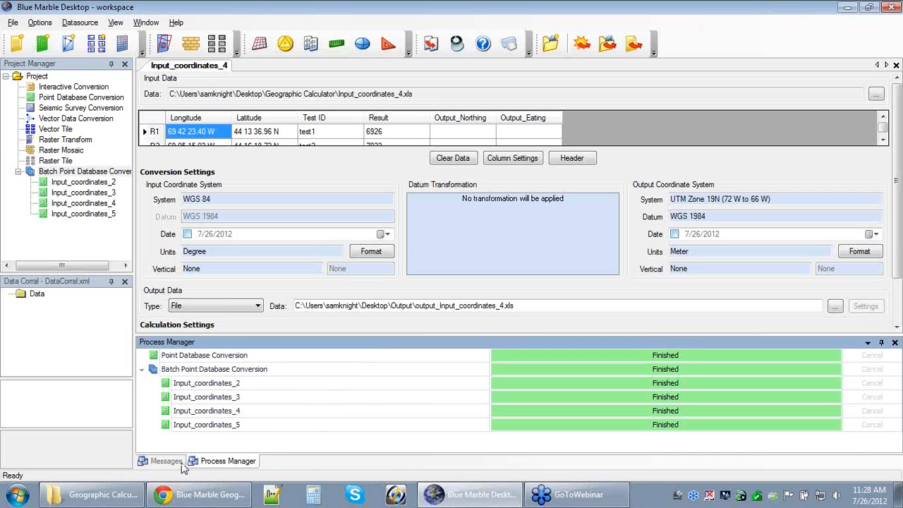
Review the batch's log messages, reduce the log pane's height, and check the converted files in the Output folder on the Desktop
{"action": "left_click", "coordinate": [170, 463]}
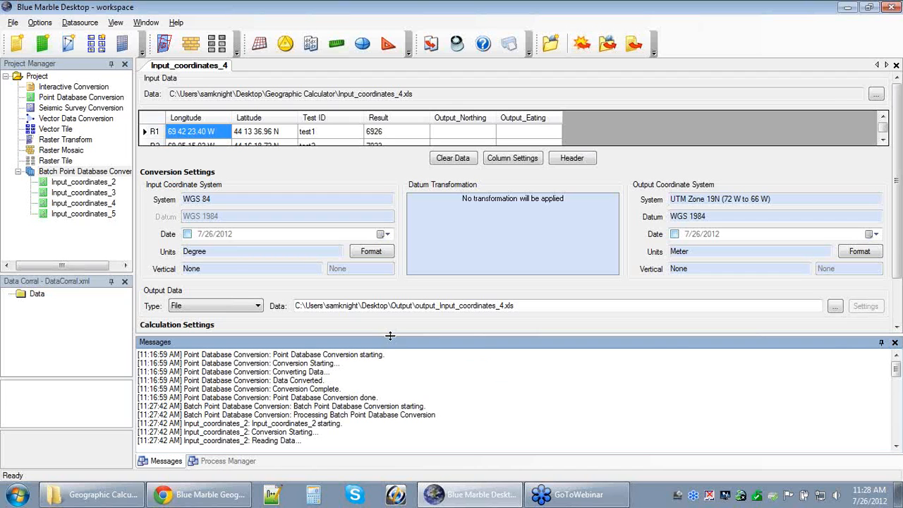
{"action": "left_click_drag", "start_coordinate": [390, 335], "coordinate": [387, 394]}
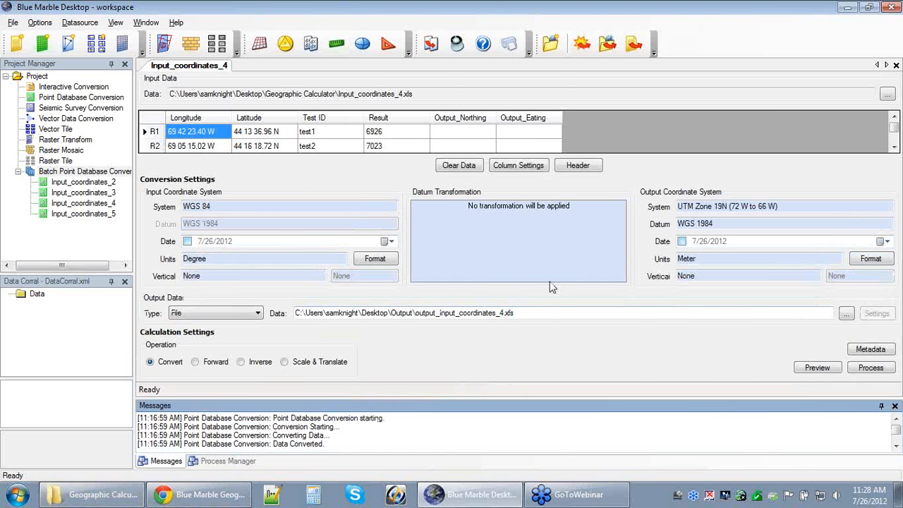
{"action": "left_click", "coordinate": [847, 7]}
{"action": "double_click", "coordinate": [24, 381]}
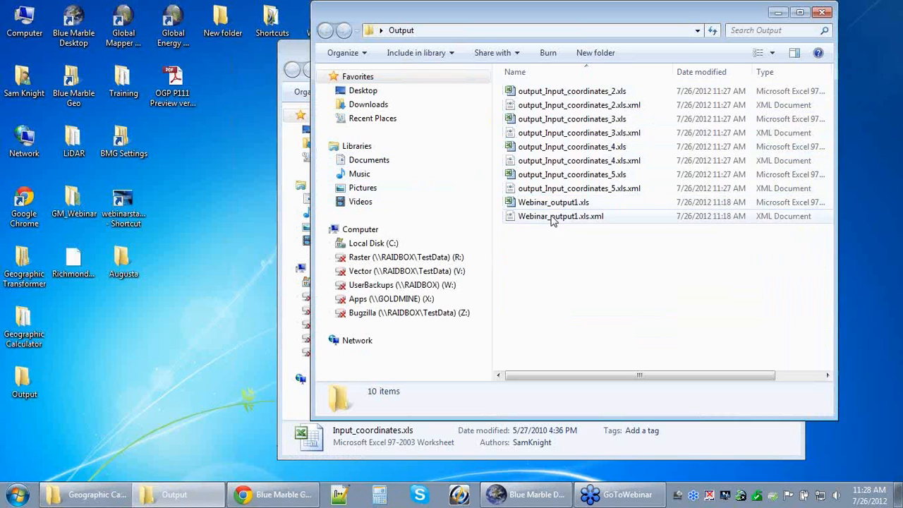
{"action": "left_click", "coordinate": [627, 189]}
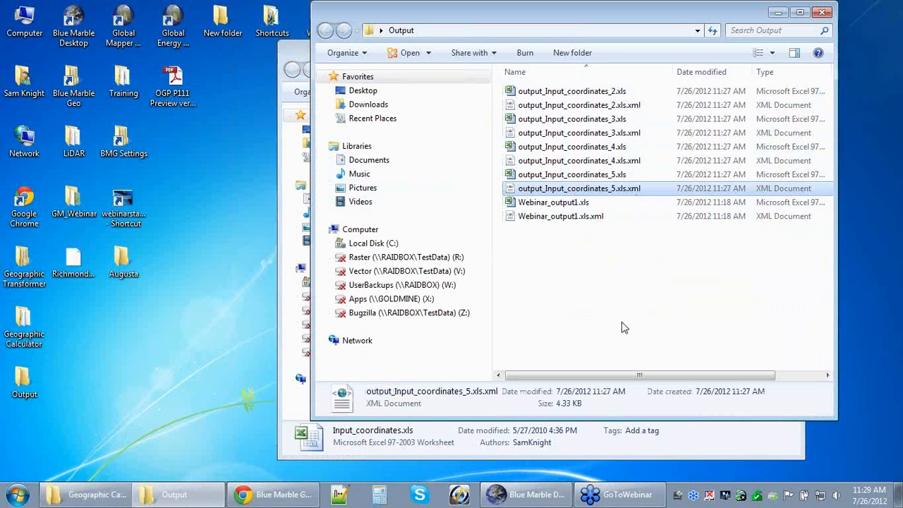
{"action": "left_click", "coordinate": [541, 496]}
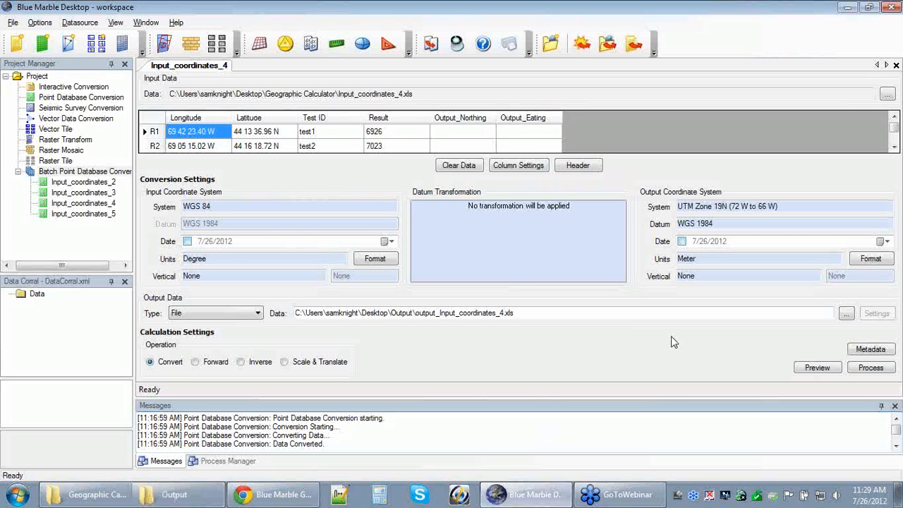
Look over the metadata categories of the Input_coordinates_4 job and collapse the batch's job list
{"action": "left_click", "coordinate": [870, 349]}
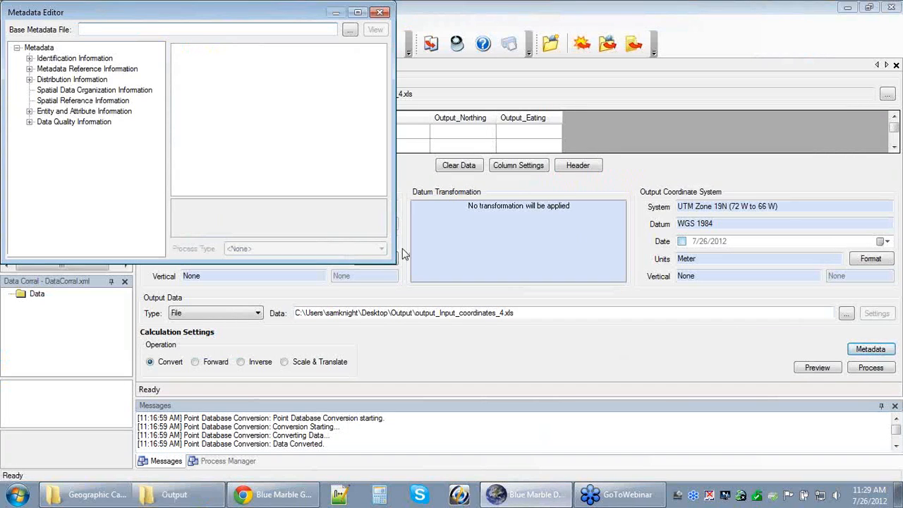
{"action": "left_click_drag", "start_coordinate": [389, 259], "coordinate": [488, 363]}
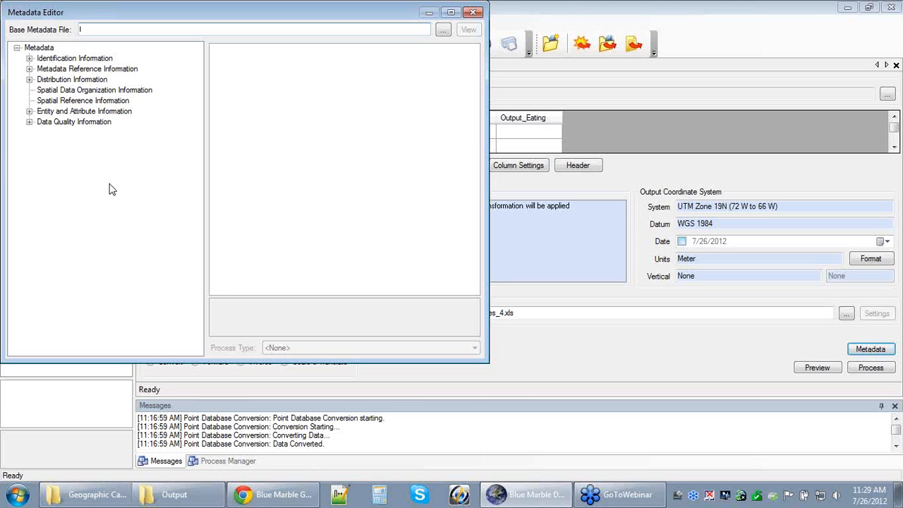
{"action": "left_click", "coordinate": [474, 13]}
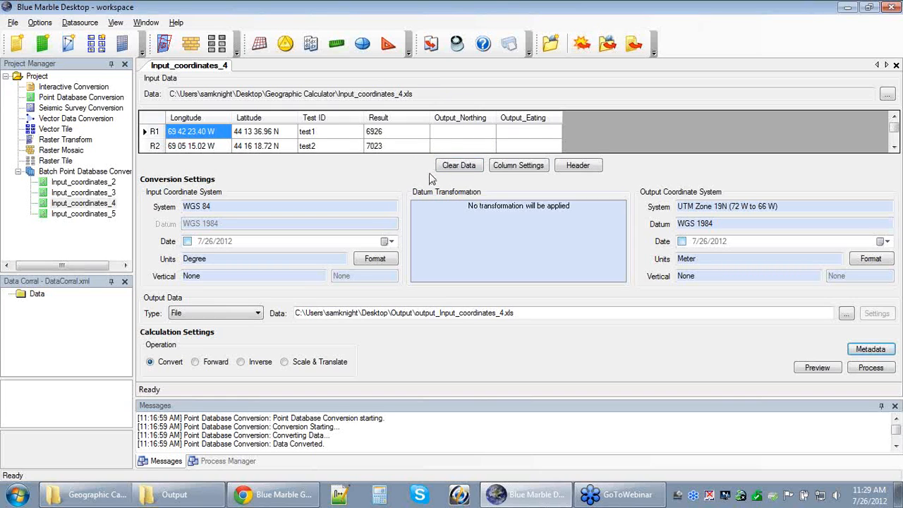
{"action": "left_click", "coordinate": [18, 171]}
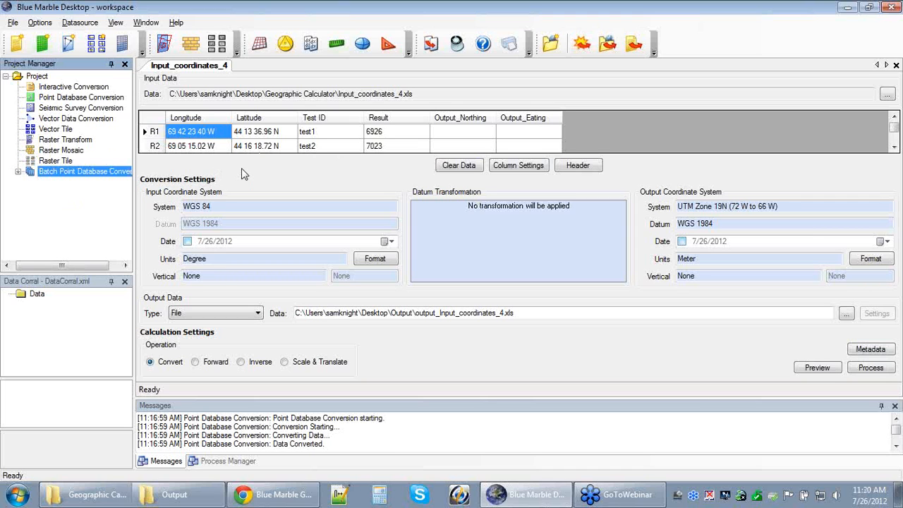
Open BMG_format_file.bmg from the Geographic Calculator folder in Notepad++ and examine its header line, delimiters and records
{"action": "left_click", "coordinate": [847, 10]}
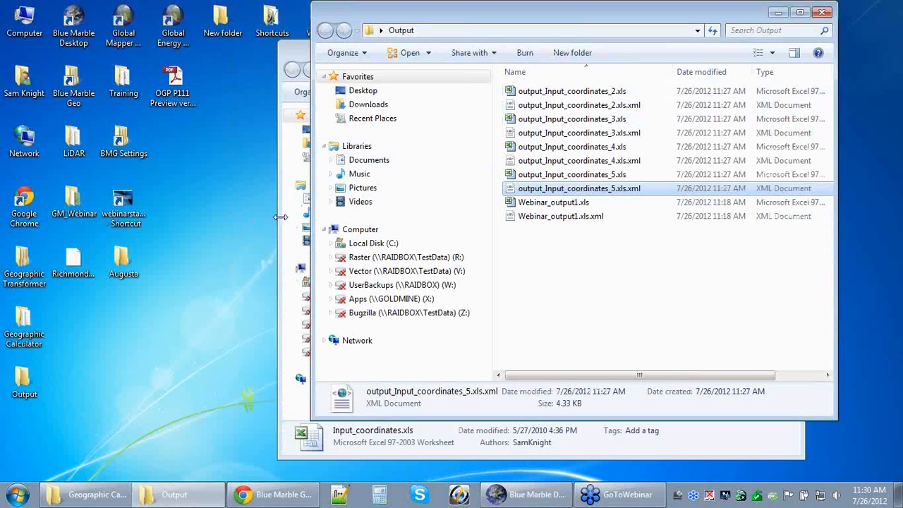
{"action": "left_click", "coordinate": [297, 49]}
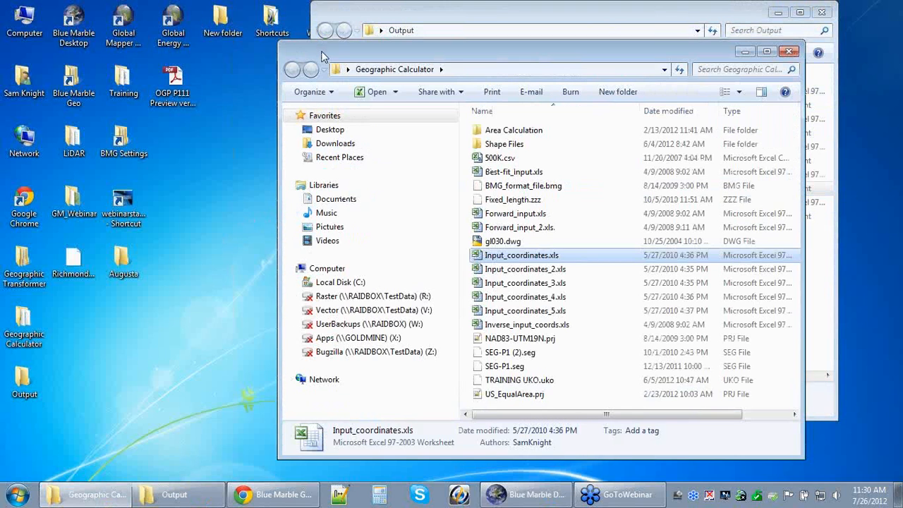
{"action": "left_click_drag", "start_coordinate": [321, 51], "coordinate": [221, 57]}
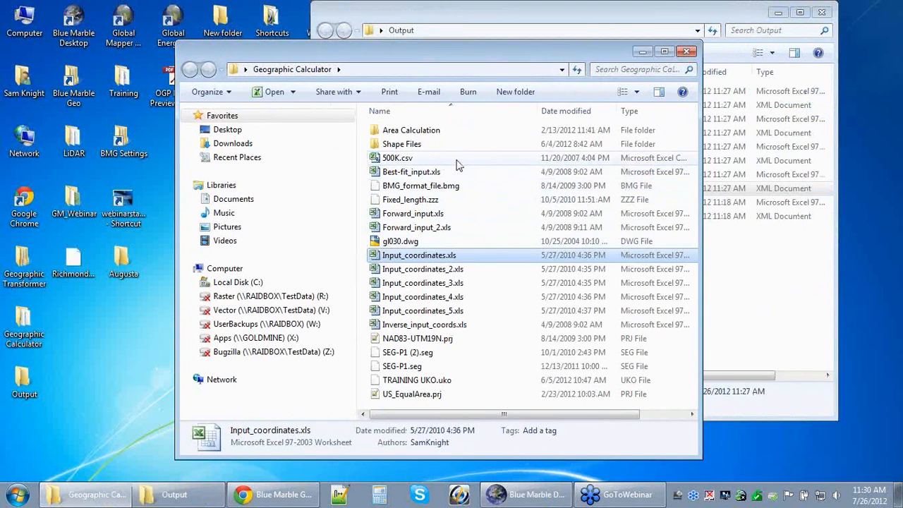
{"action": "left_click", "coordinate": [441, 188]}
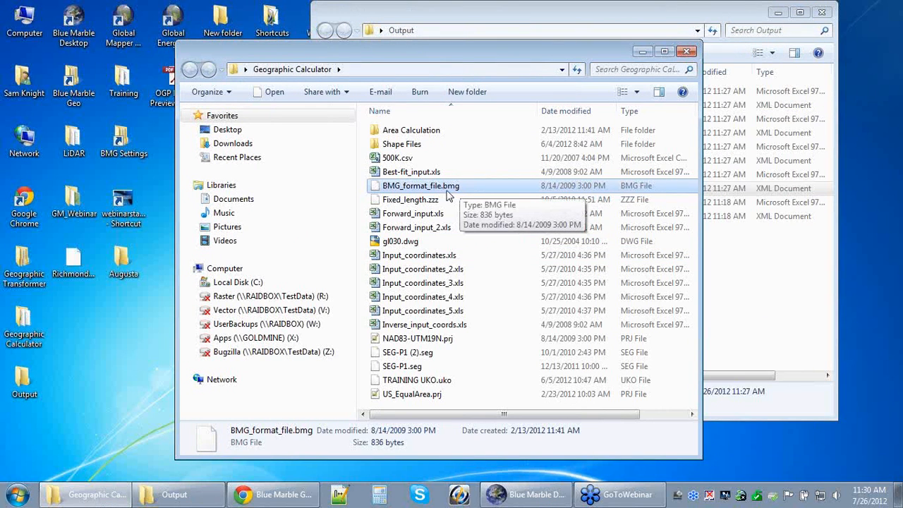
{"action": "right_click", "coordinate": [426, 189]}
{"action": "left_click", "coordinate": [485, 223]}
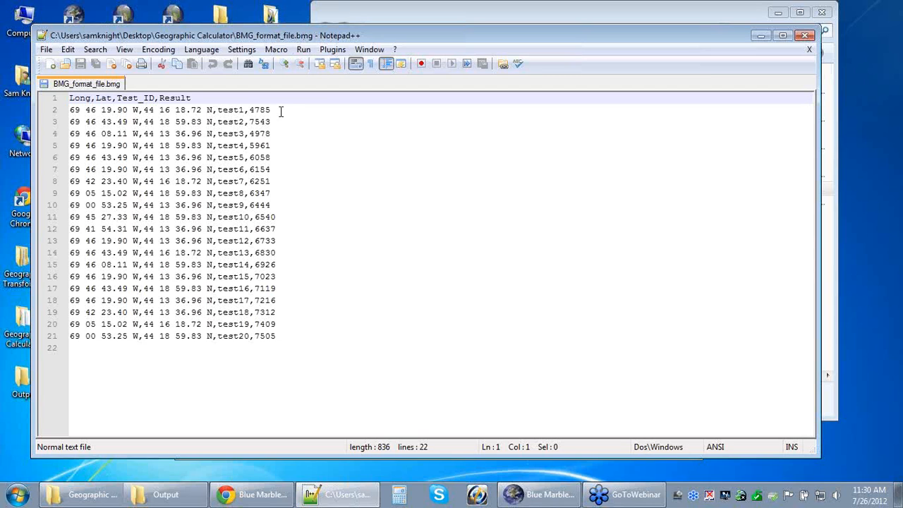
{"action": "left_click_drag", "start_coordinate": [191, 99], "coordinate": [70, 100]}
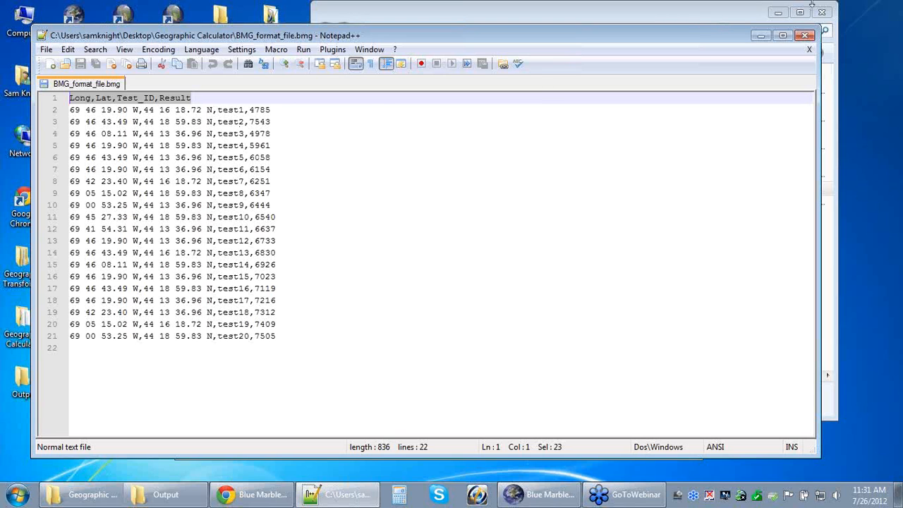
{"action": "left_click", "coordinate": [805, 36]}
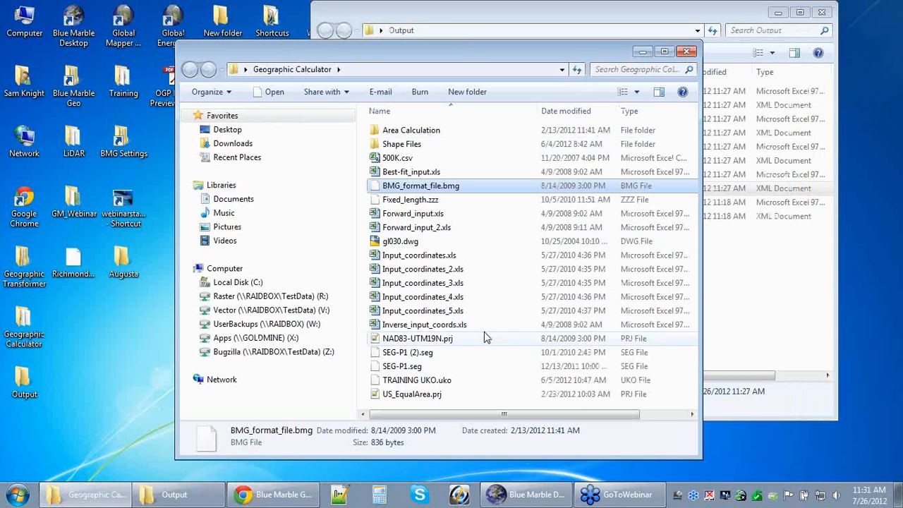
Switch back to Blue Marble Desktop and add a text file scheme for the unique file extension BMG
{"action": "left_click", "coordinate": [529, 494]}
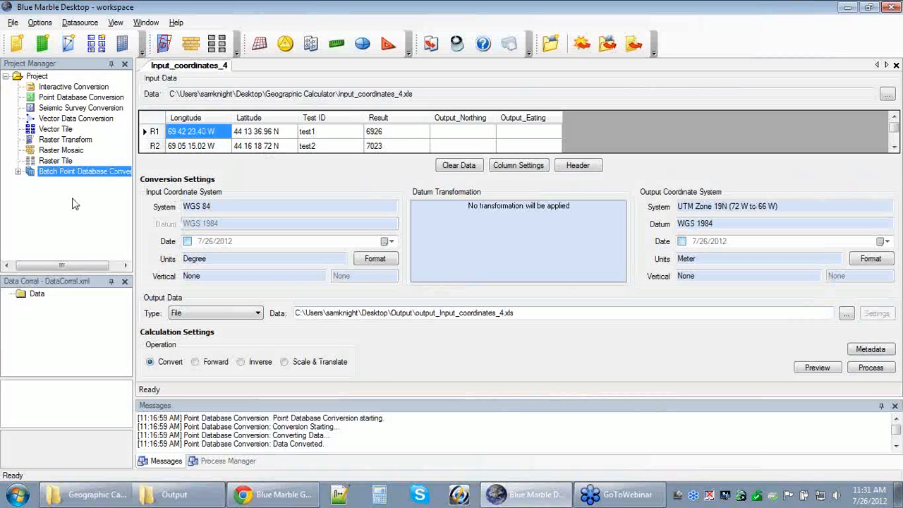
{"action": "left_click", "coordinate": [40, 23]}
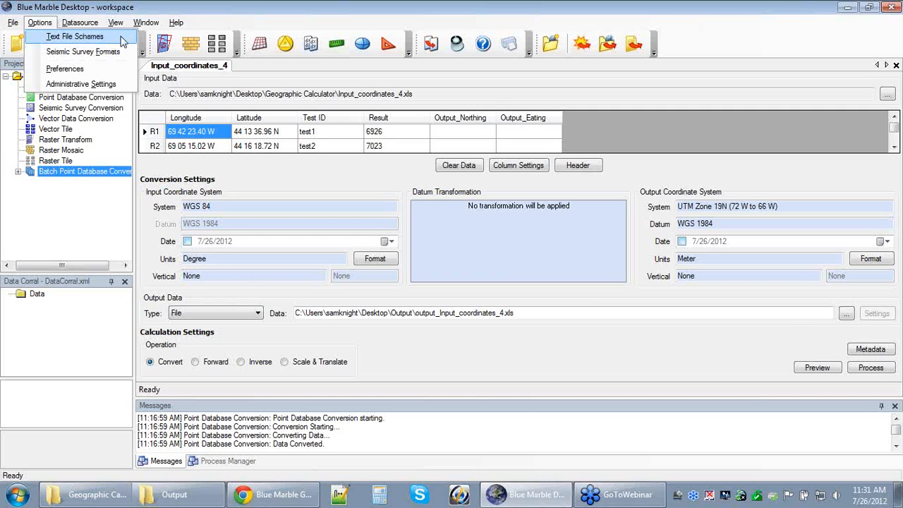
{"action": "left_click", "coordinate": [123, 38]}
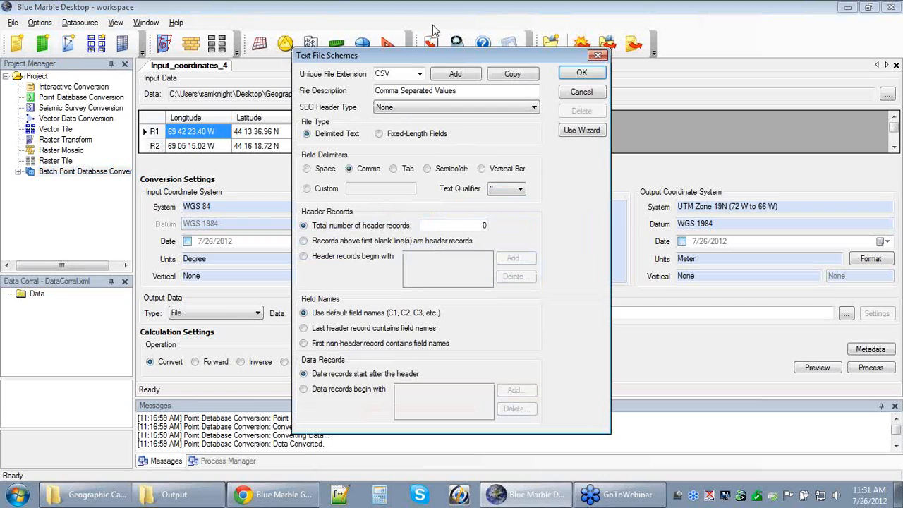
{"action": "left_click", "coordinate": [420, 74]}
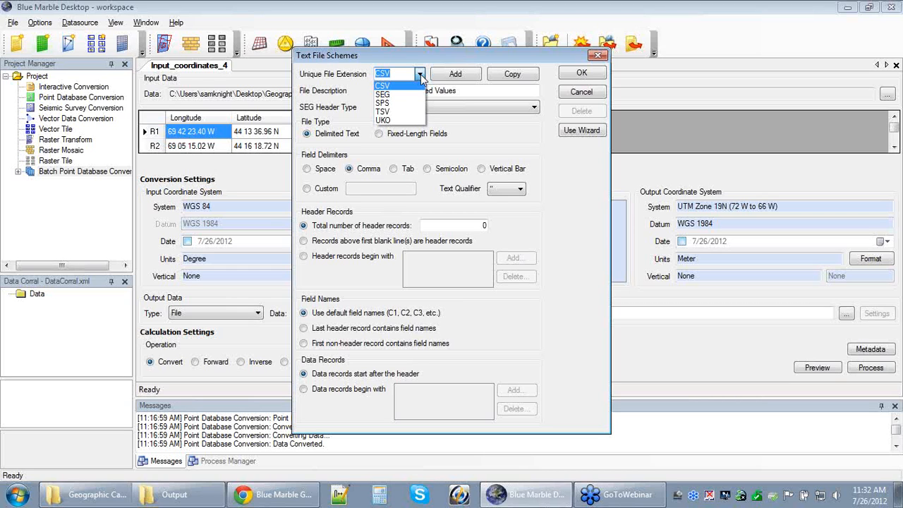
{"action": "left_click", "coordinate": [421, 79]}
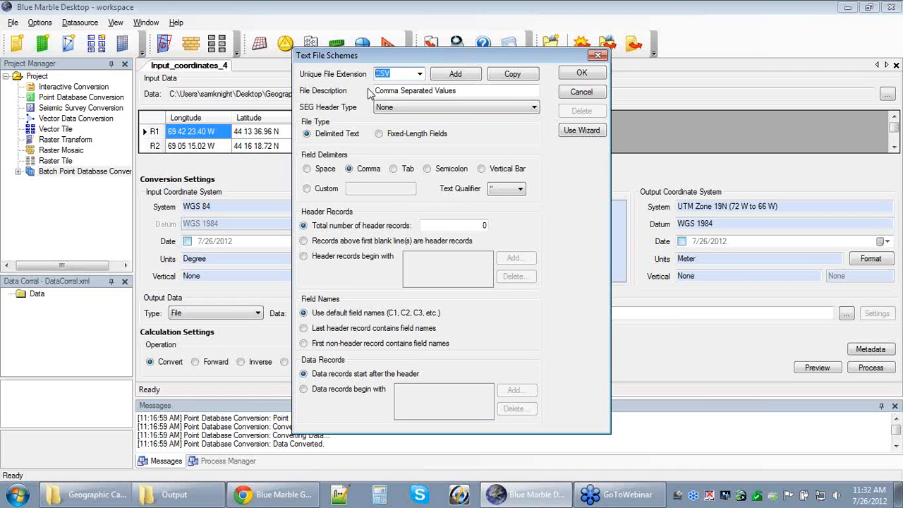
{"action": "type", "text": "bmg"}
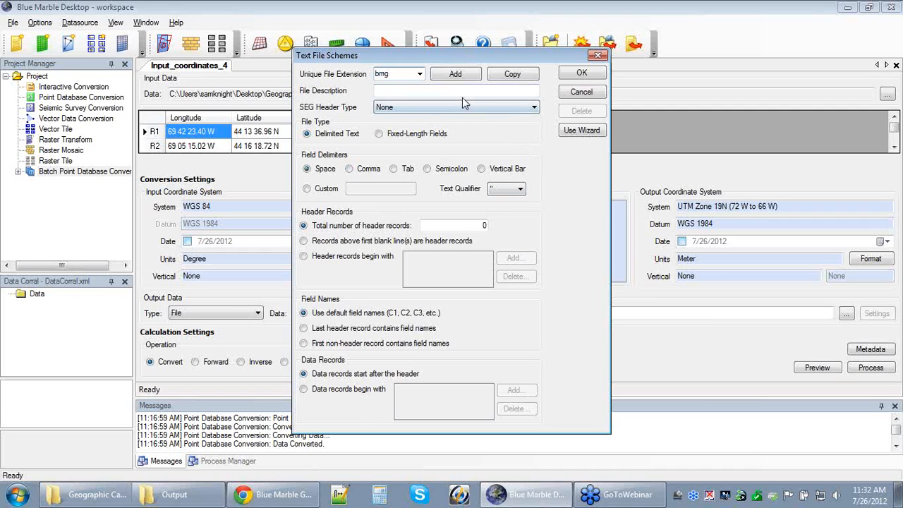
{"action": "left_click", "coordinate": [465, 76]}
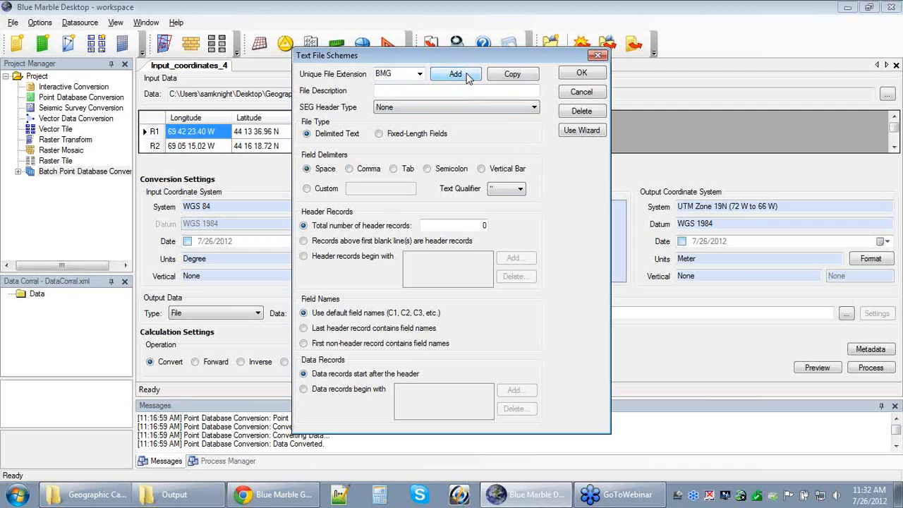
{"action": "left_click", "coordinate": [419, 75]}
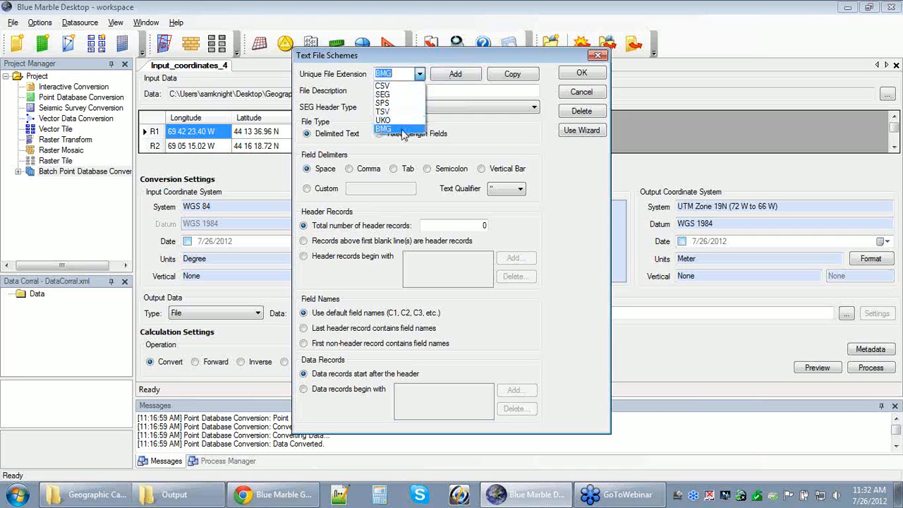
{"action": "left_click", "coordinate": [471, 125]}
Set the BMG scheme's file description to Blue Marble File and review the available SEG header types
{"action": "left_click", "coordinate": [409, 88]}
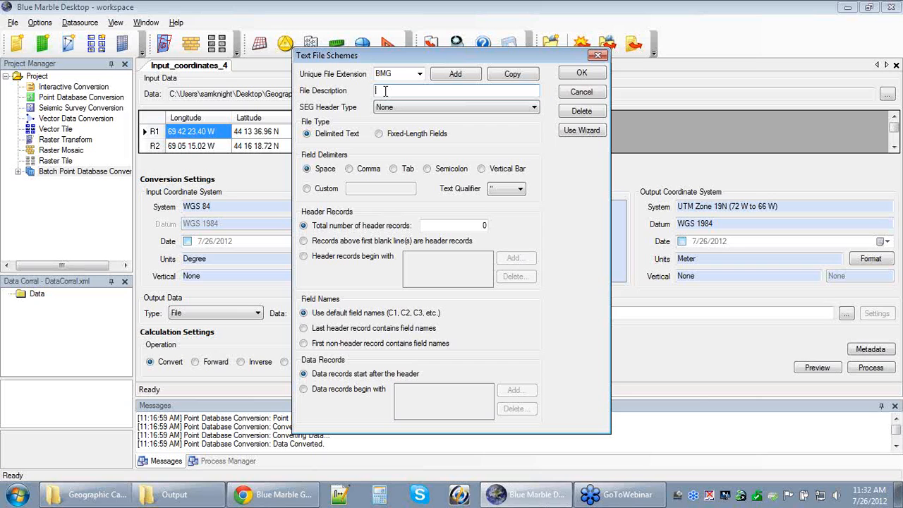
{"action": "type", "text": "Blue Marbel File"}
{"action": "key", "text": "BackSpace"}
{"action": "key", "text": "Right"}
{"action": "type", "text": "e"}
{"action": "left_click", "coordinate": [476, 107]}
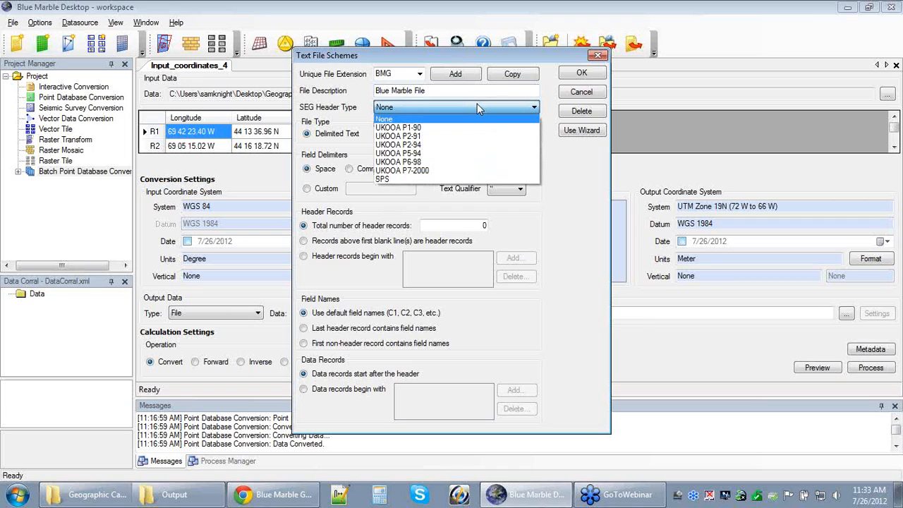
{"action": "left_click", "coordinate": [477, 107]}
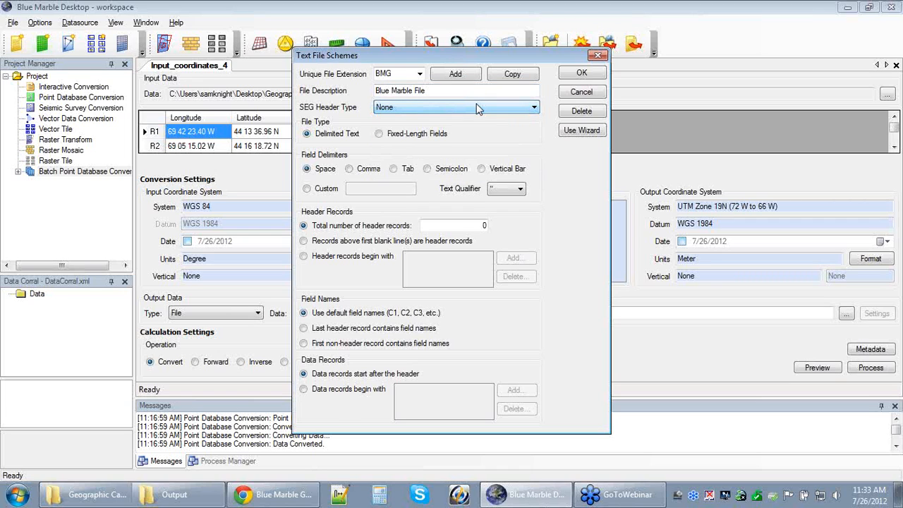
{"action": "left_click", "coordinate": [517, 90]}
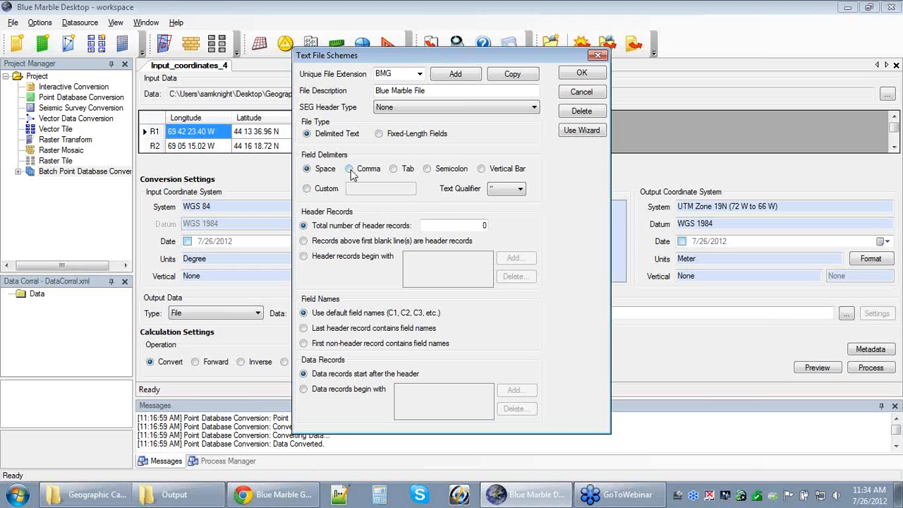
Set the BMG scheme's field delimiter to Comma and its text qualifier to (none)
{"action": "left_click", "coordinate": [350, 171]}
{"action": "left_click", "coordinate": [520, 190]}
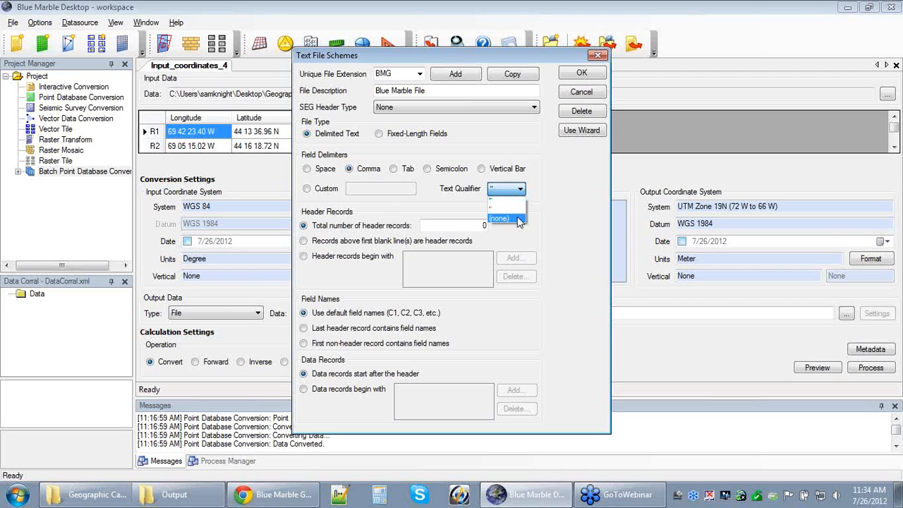
{"action": "left_click", "coordinate": [517, 219]}
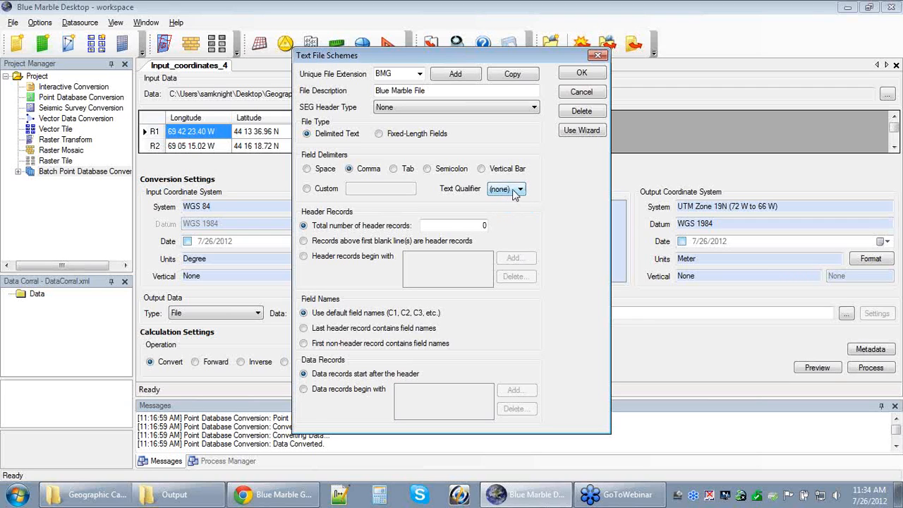
Set the BMG scheme to 1 header record, with field names taken from the last header record, and save the scheme
{"action": "double_click", "coordinate": [472, 225]}
{"action": "key", "text": "BackSpace"}
{"action": "type", "text": "1"}
{"action": "type", "text": "1"}
{"action": "left_click", "coordinate": [306, 329]}
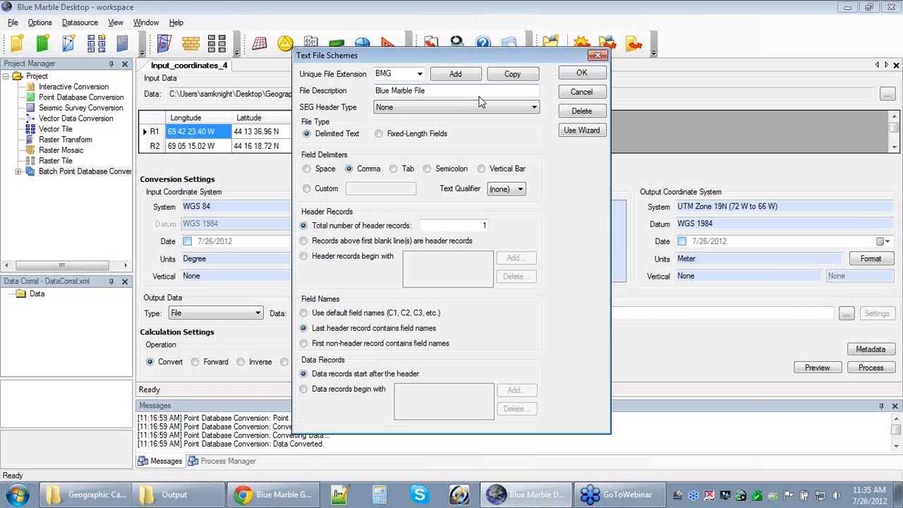
{"action": "left_click", "coordinate": [579, 76]}
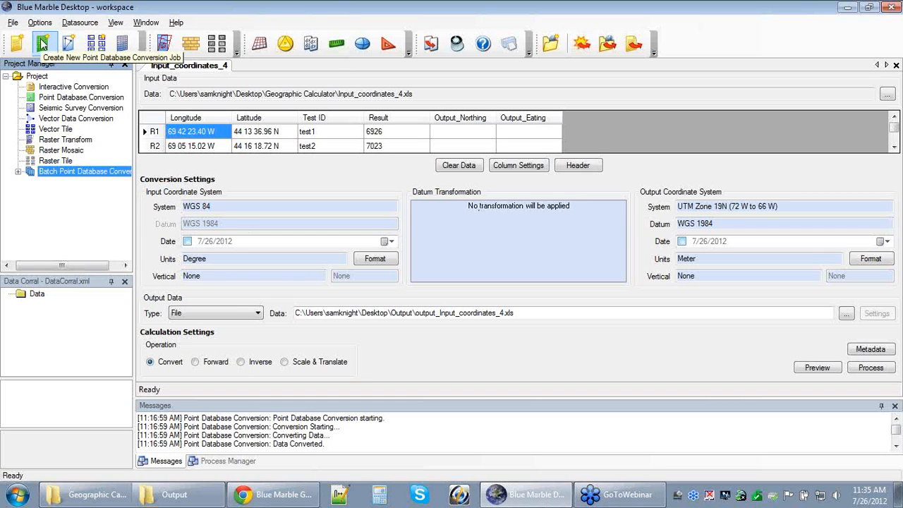
Create a new Point Database Conversion job and move it out of the batch, placing it above Raster Tile in the project
{"action": "left_click", "coordinate": [42, 44]}
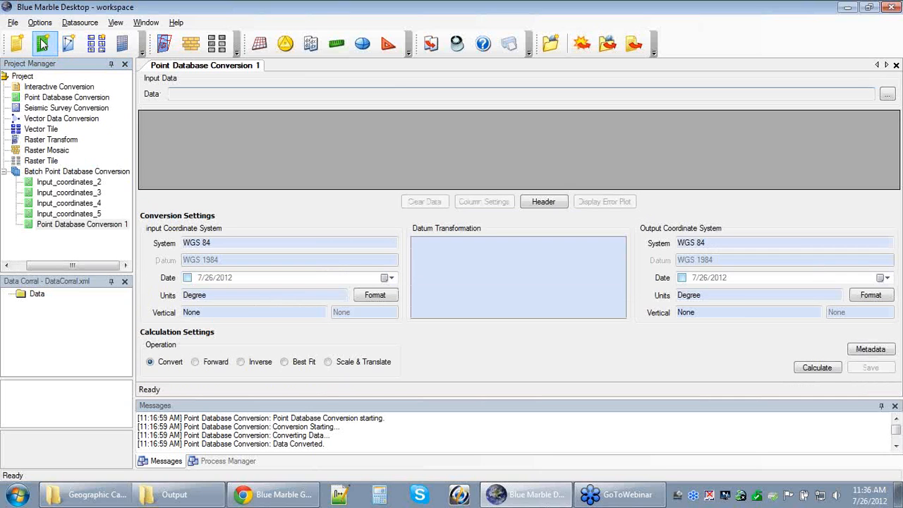
{"action": "left_click", "coordinate": [31, 225]}
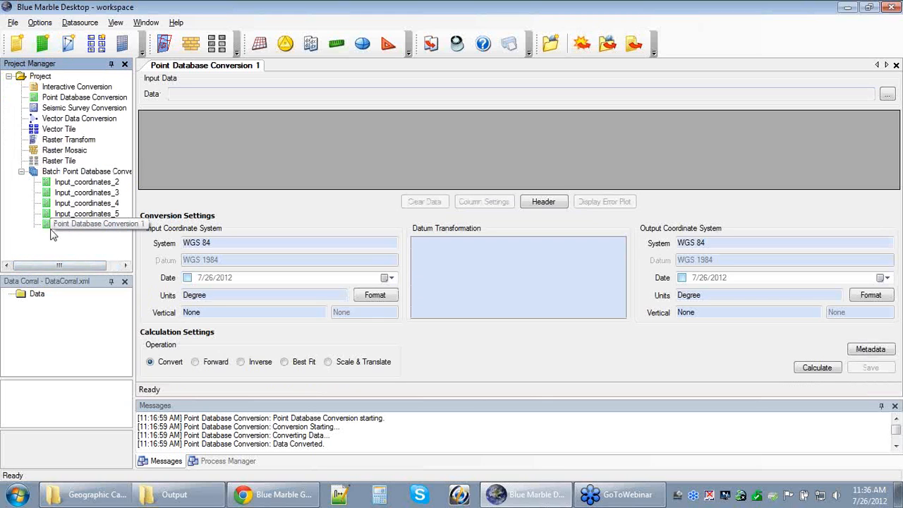
{"action": "left_click_drag", "start_coordinate": [50, 234], "coordinate": [16, 162]}
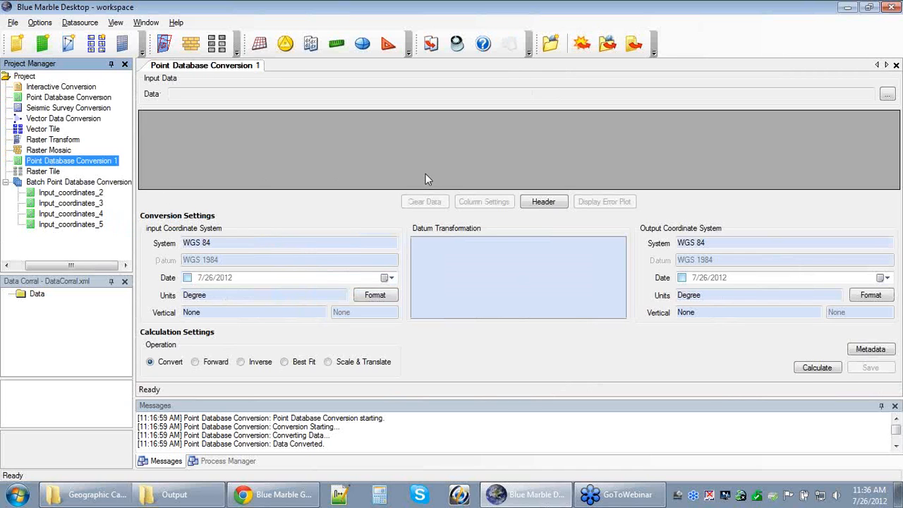
Load BMG_format_file.bmg as the job's input data, trying the Blue Marble File (*.bmg) filter before returning to All Supported Files
{"action": "left_click", "coordinate": [881, 98]}
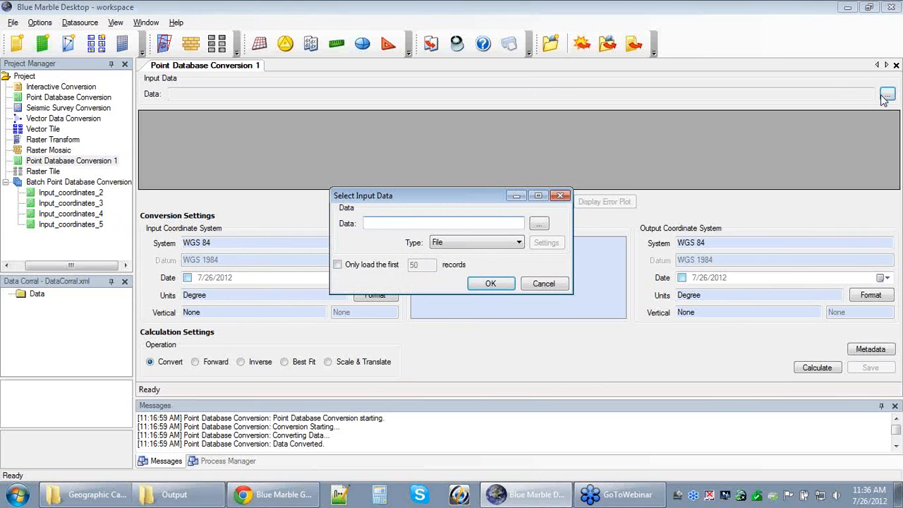
{"action": "left_click", "coordinate": [538, 224]}
{"action": "left_click_drag", "start_coordinate": [550, 74], "coordinate": [455, 54]}
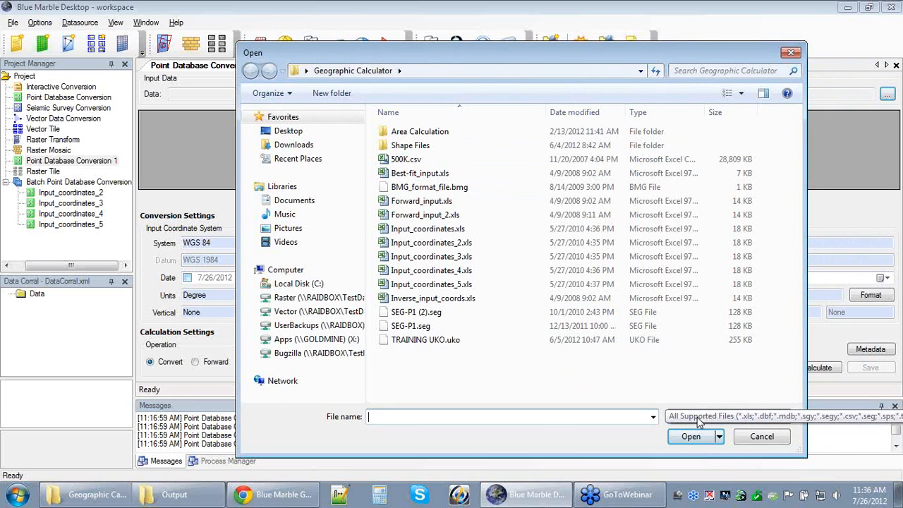
{"action": "left_click", "coordinate": [776, 421]}
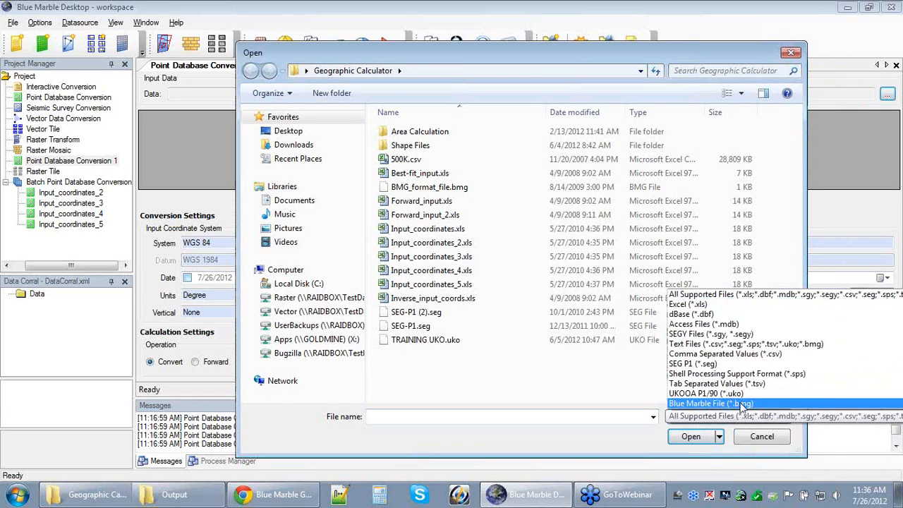
{"action": "left_click", "coordinate": [748, 403]}
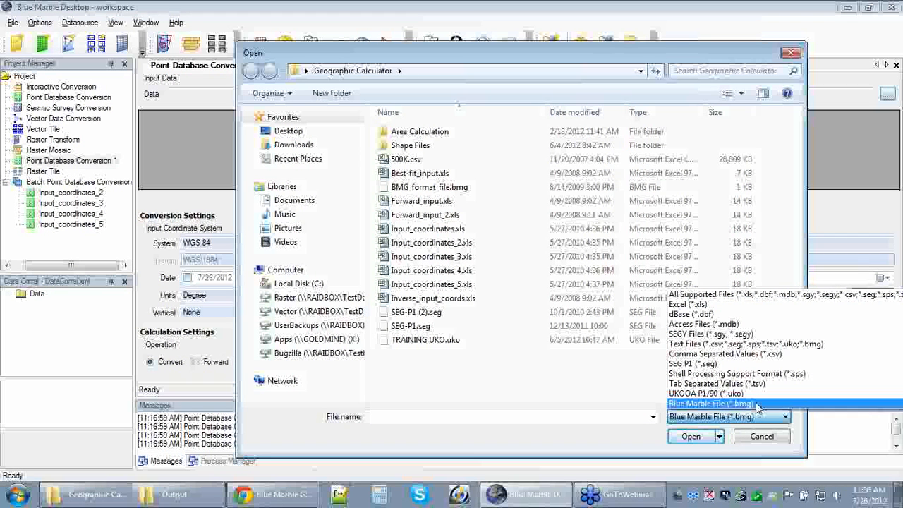
{"action": "left_click", "coordinate": [705, 294]}
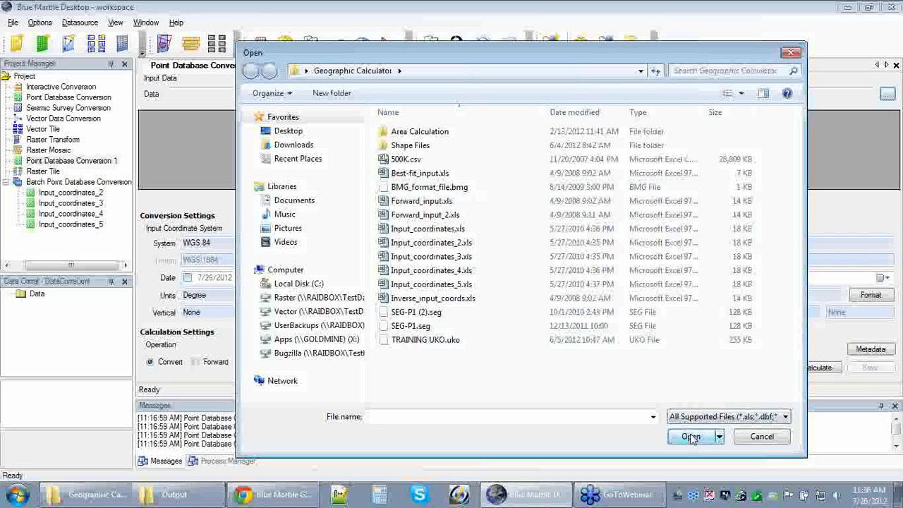
{"action": "left_click", "coordinate": [444, 187]}
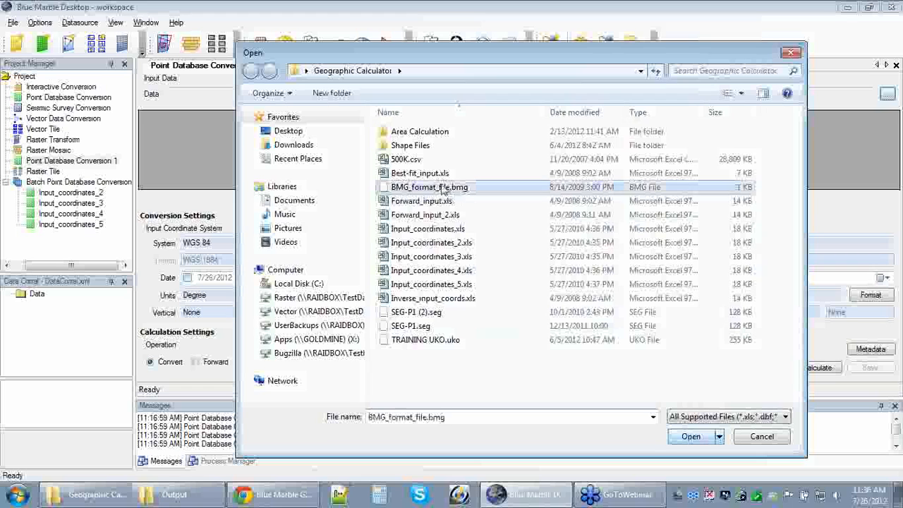
{"action": "left_click", "coordinate": [688, 437]}
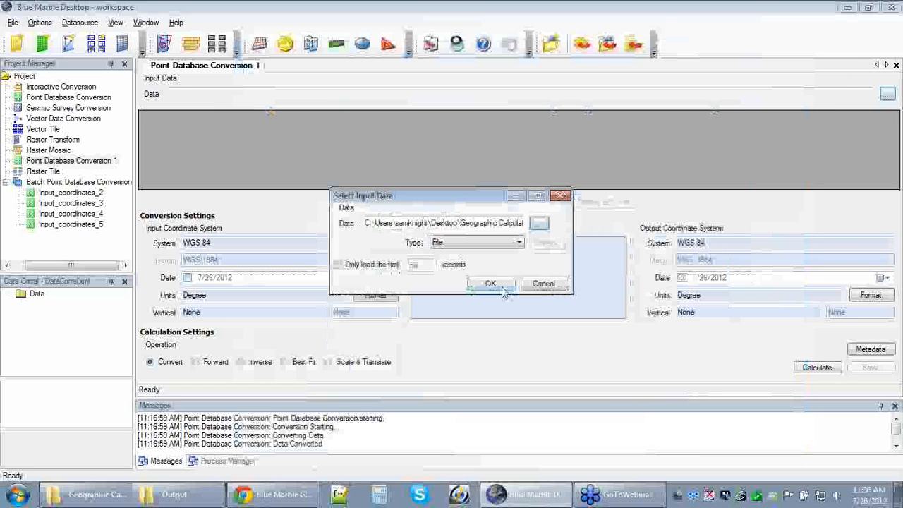
{"action": "left_click", "coordinate": [498, 288]}
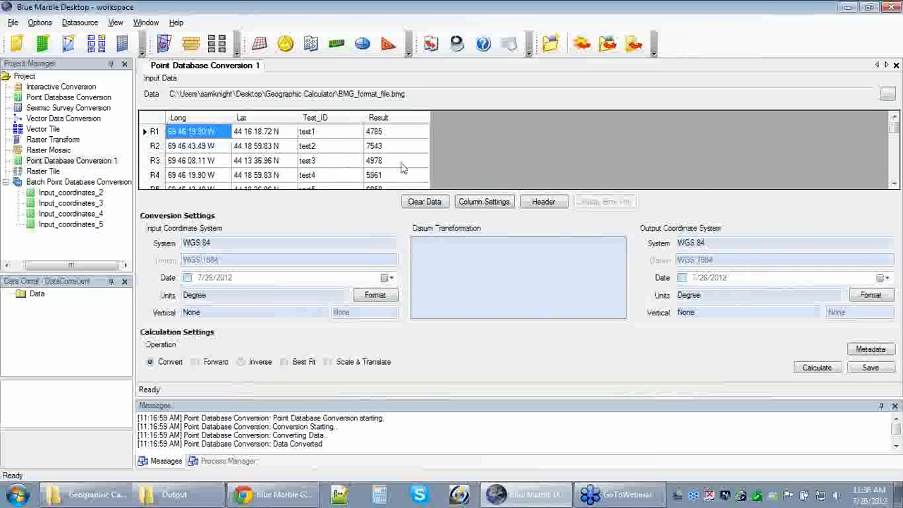
Review the input and output latitude and longitude column settings of the conversion, and close them without changes
{"action": "left_click", "coordinate": [484, 202]}
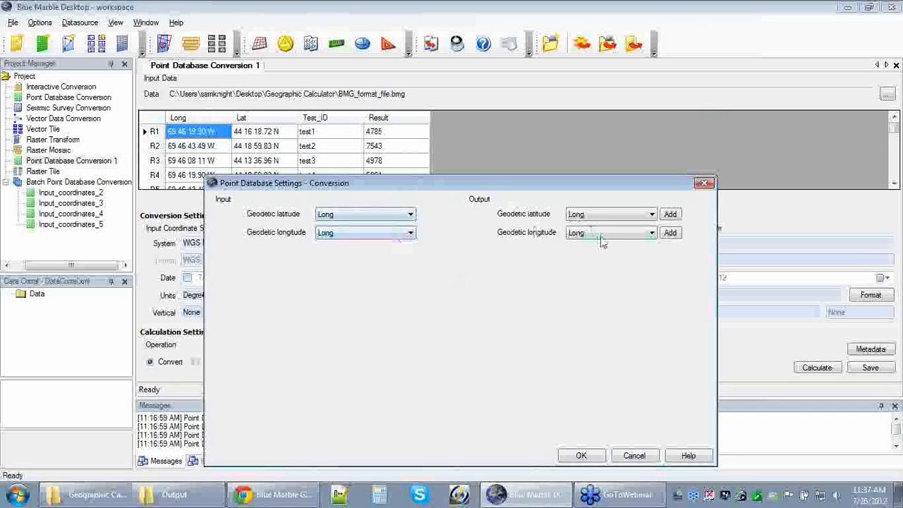
{"action": "left_click_drag", "start_coordinate": [549, 184], "coordinate": [548, 153]}
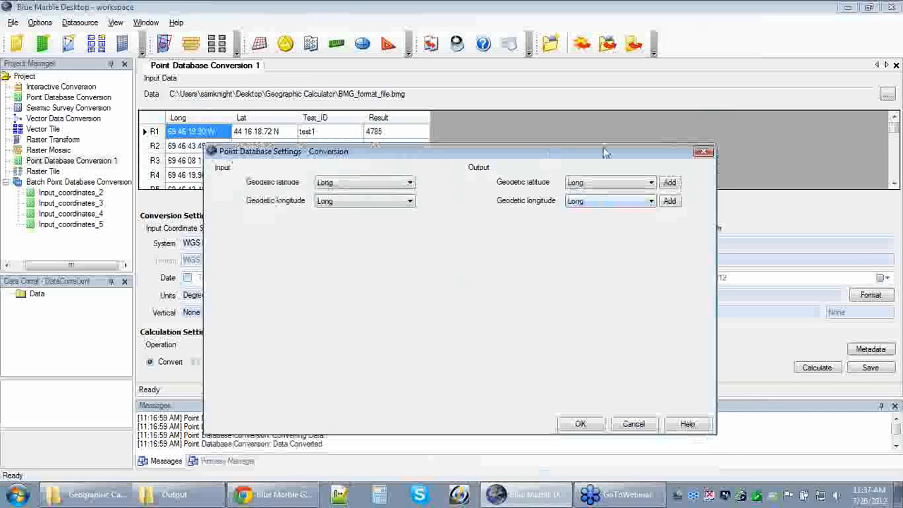
{"action": "left_click", "coordinate": [704, 152]}
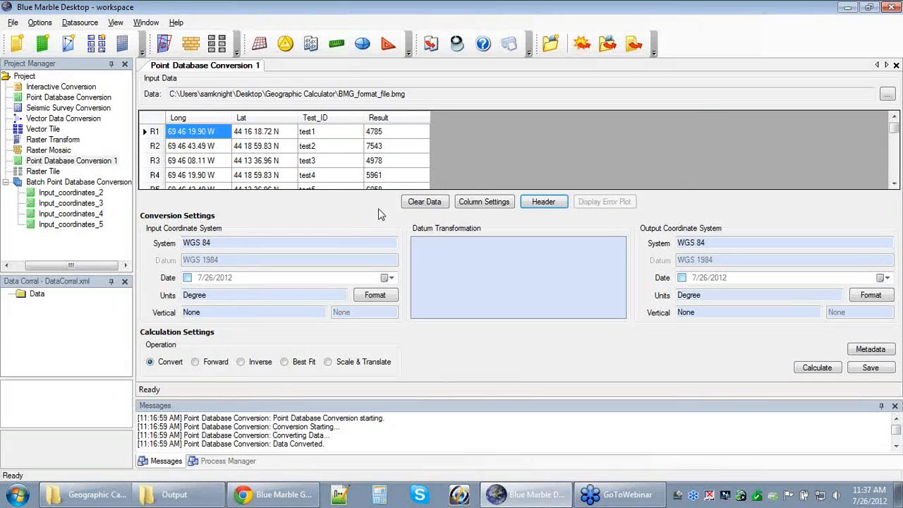
Open the text file schemes and switch the file type to Fixed-Length Fields
{"action": "left_click", "coordinate": [40, 22]}
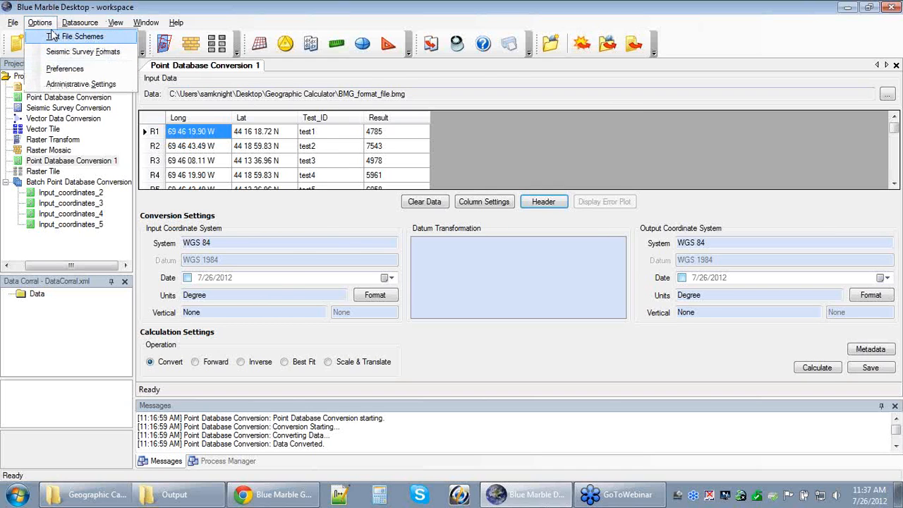
{"action": "left_click", "coordinate": [56, 36]}
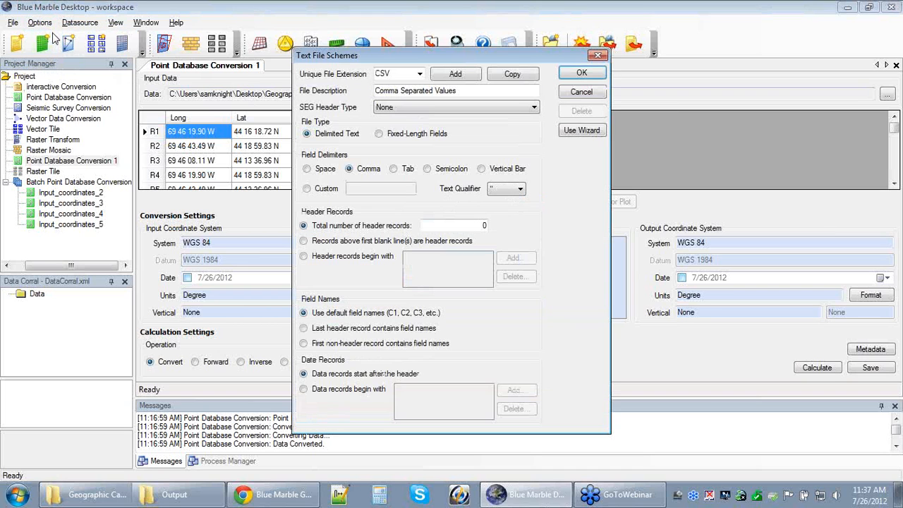
{"action": "left_click", "coordinate": [381, 134]}
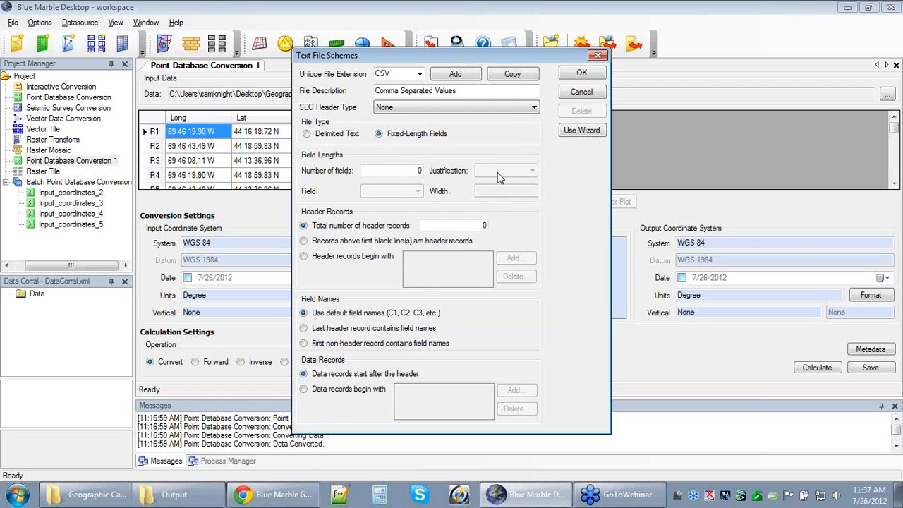
Examine the header lines and the widths of the first two fields of Fixed_length.zzz in Notepad++, and return to Blue Marble Desktop
{"action": "left_click", "coordinate": [99, 494]}
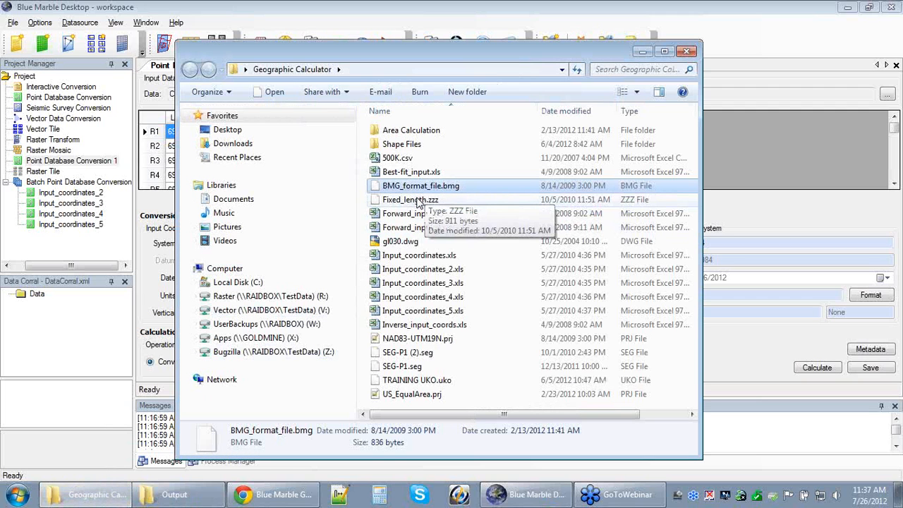
{"action": "right_click", "coordinate": [418, 202]}
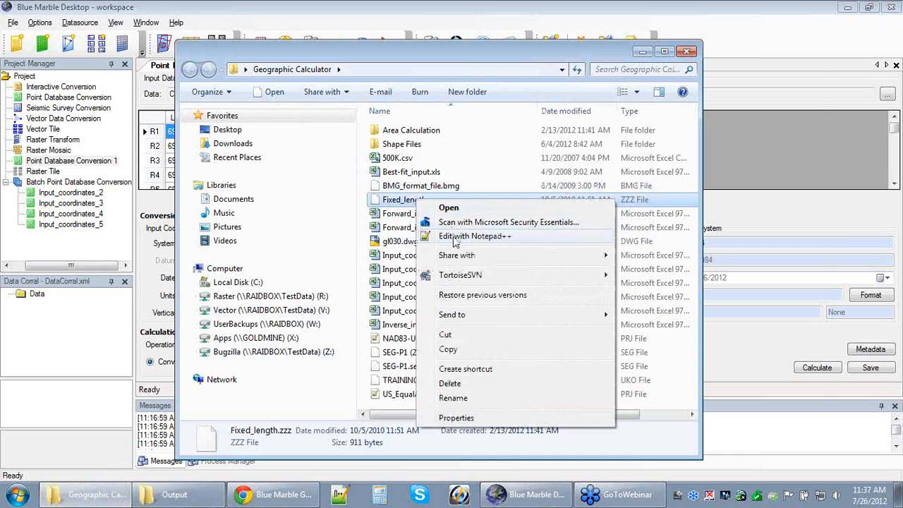
{"action": "left_click", "coordinate": [455, 238]}
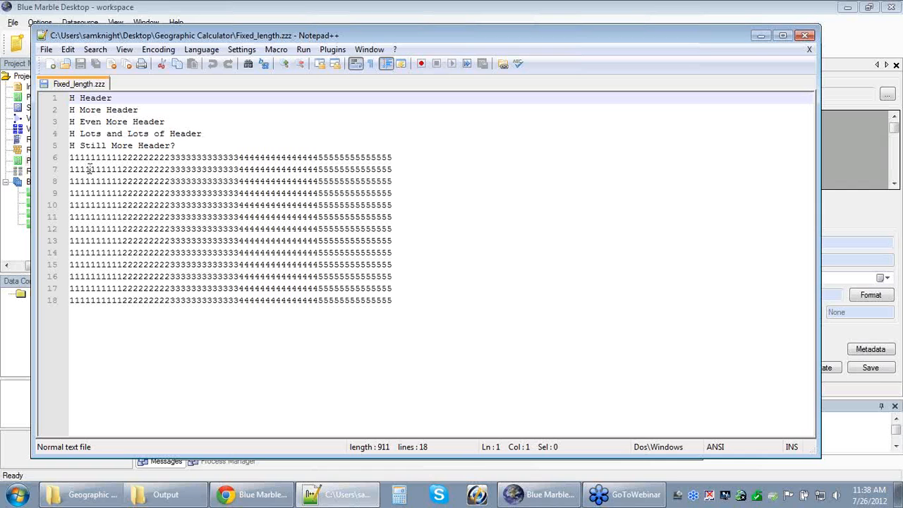
{"action": "triple_click", "coordinate": [71, 157]}
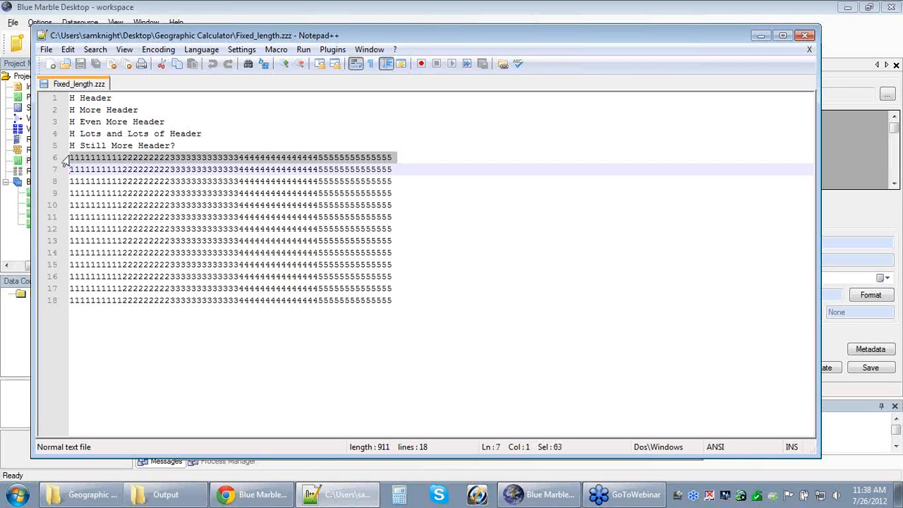
{"action": "left_click", "coordinate": [72, 157]}
{"action": "left_click_drag", "start_coordinate": [70, 156], "coordinate": [122, 157]}
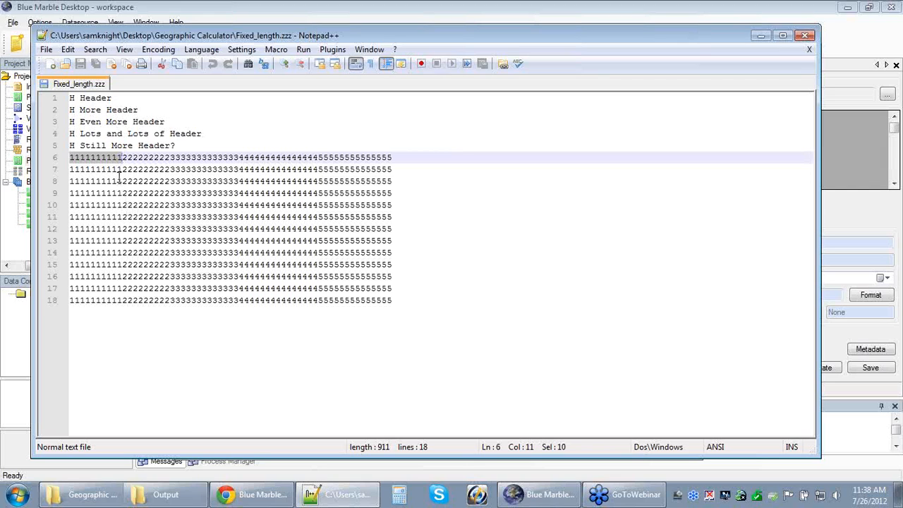
{"action": "left_click_drag", "start_coordinate": [123, 157], "coordinate": [169, 158]}
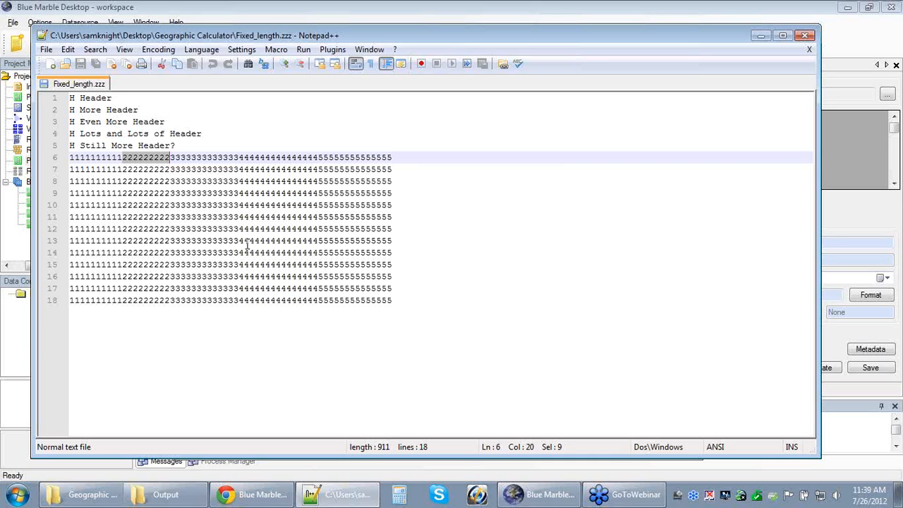
{"action": "left_click", "coordinate": [805, 36]}
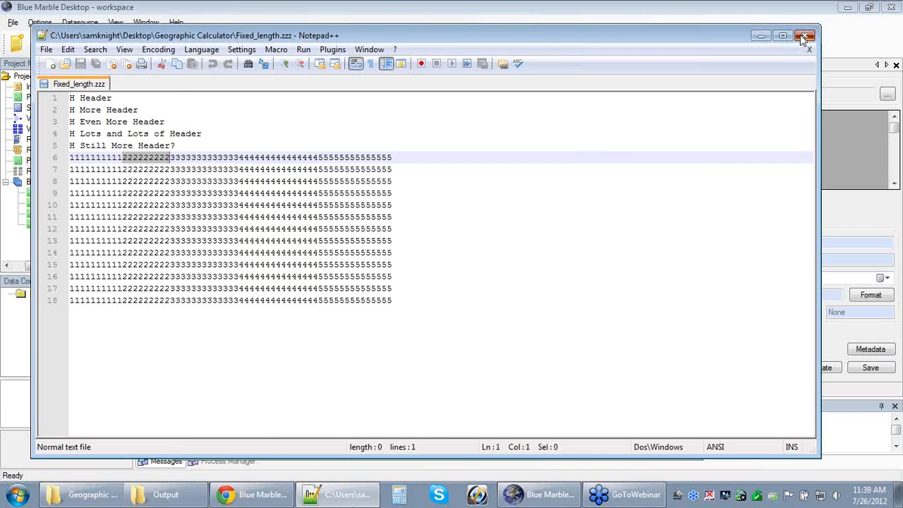
{"action": "left_click", "coordinate": [621, 33]}
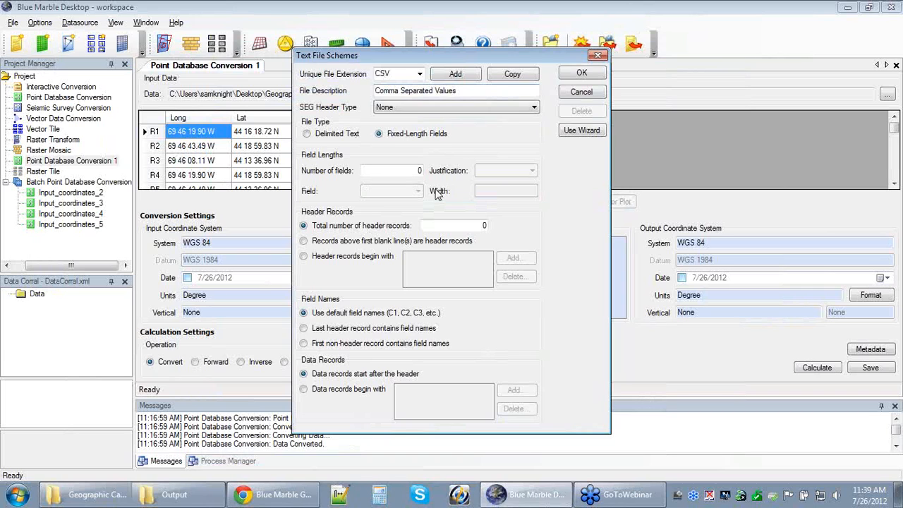
Start the scheme wizard, add a ZZZ file extension with a description naming the file's owner, and choose Fixed-Length Fields
{"action": "left_click", "coordinate": [588, 133]}
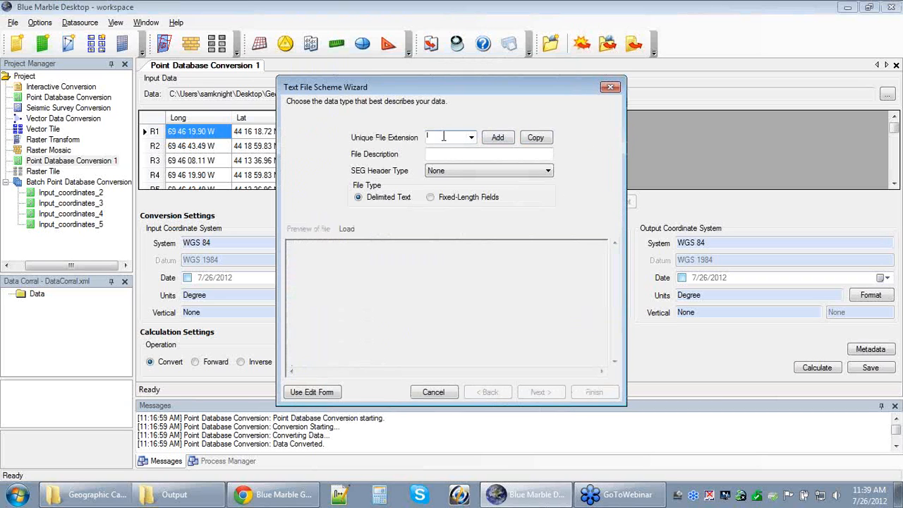
{"action": "type", "text": "zzz"}
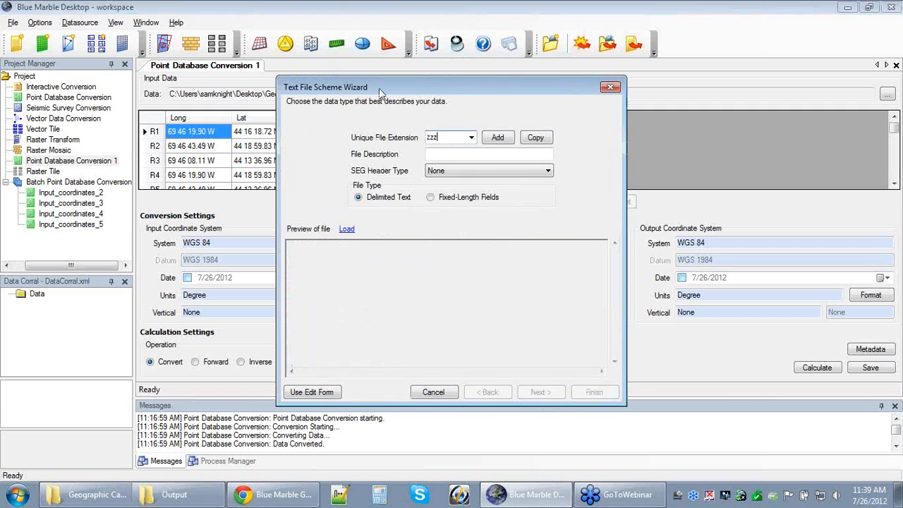
{"action": "left_click", "coordinate": [501, 137]}
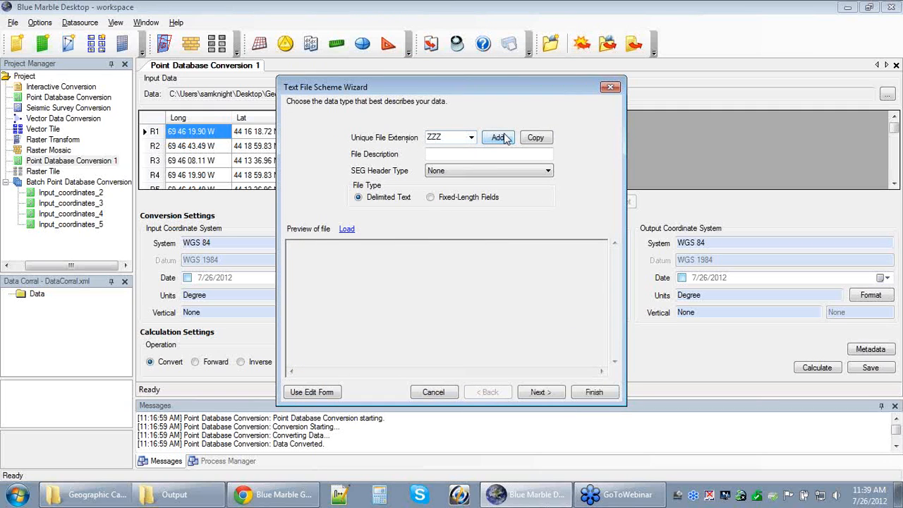
{"action": "left_click", "coordinate": [459, 154]}
{"action": "type", "text": "sam's file"}
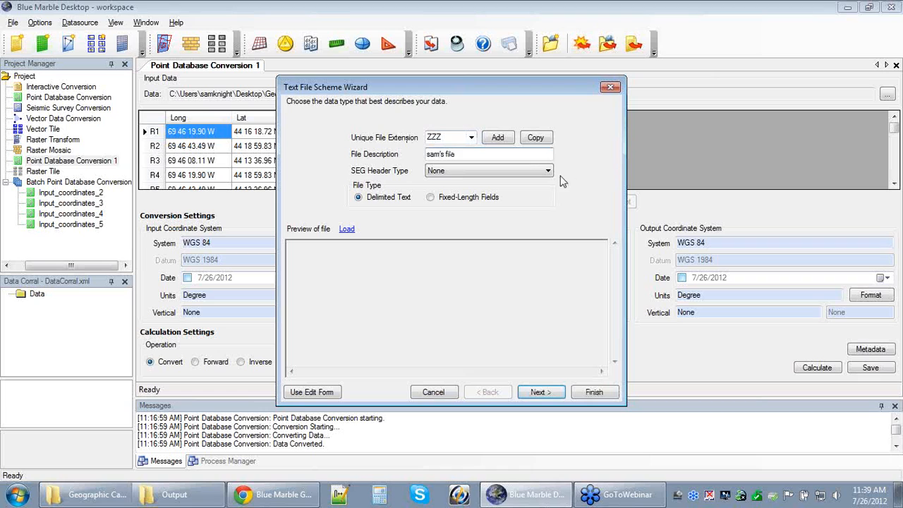
{"action": "left_click", "coordinate": [431, 199]}
Load Fixed_length.zzz from the Geographic Calculator folder as the wizard's preview file
{"action": "left_click", "coordinate": [348, 232]}
{"action": "left_click", "coordinate": [458, 183]}
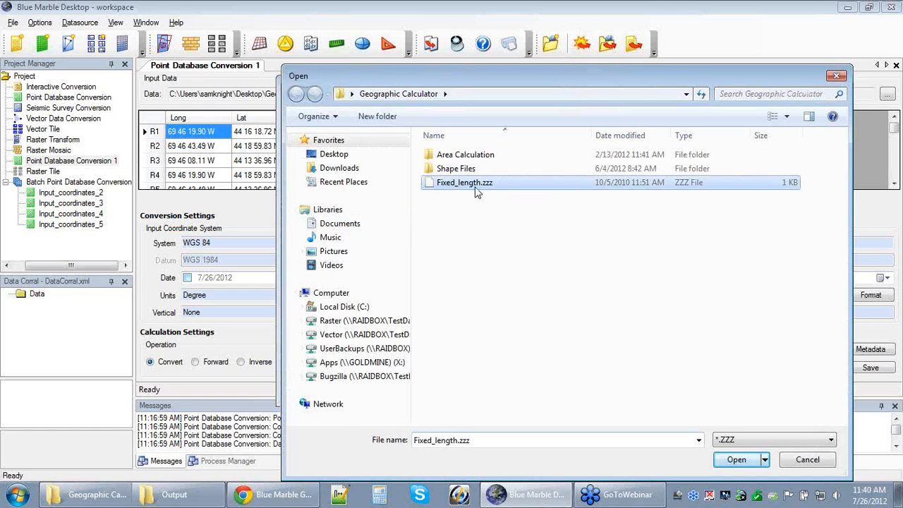
{"action": "left_click", "coordinate": [734, 460]}
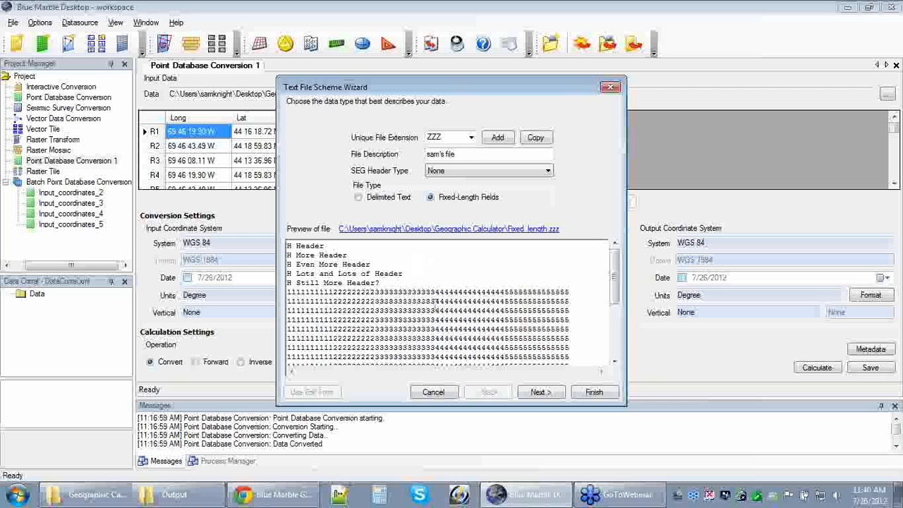
Define header records as those beginning with H, after trying a total of 5 header records
{"action": "left_click", "coordinate": [550, 395]}
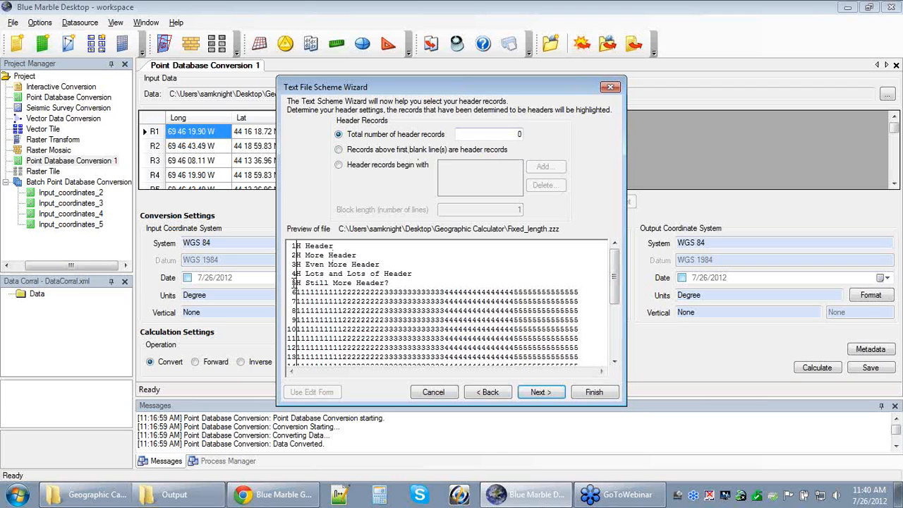
{"action": "double_click", "coordinate": [501, 136]}
{"action": "type", "text": "5"}
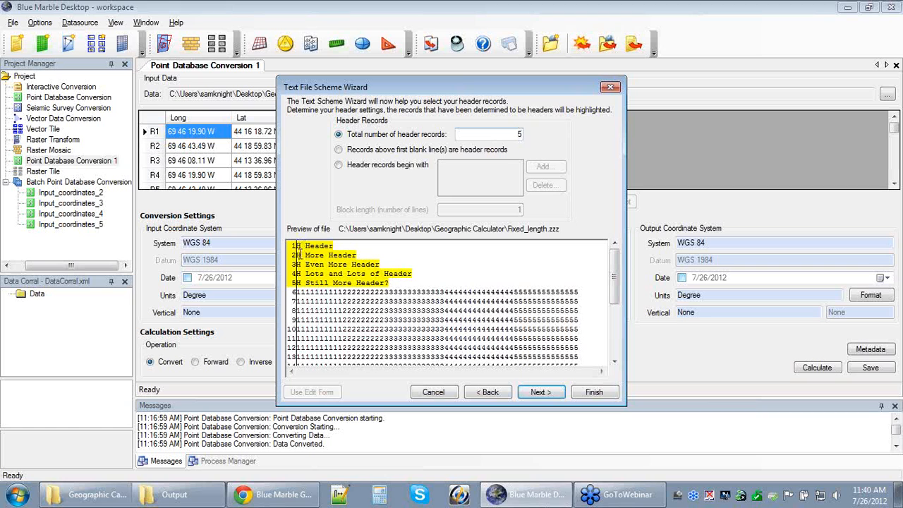
{"action": "left_click", "coordinate": [340, 165]}
{"action": "left_click", "coordinate": [543, 170]}
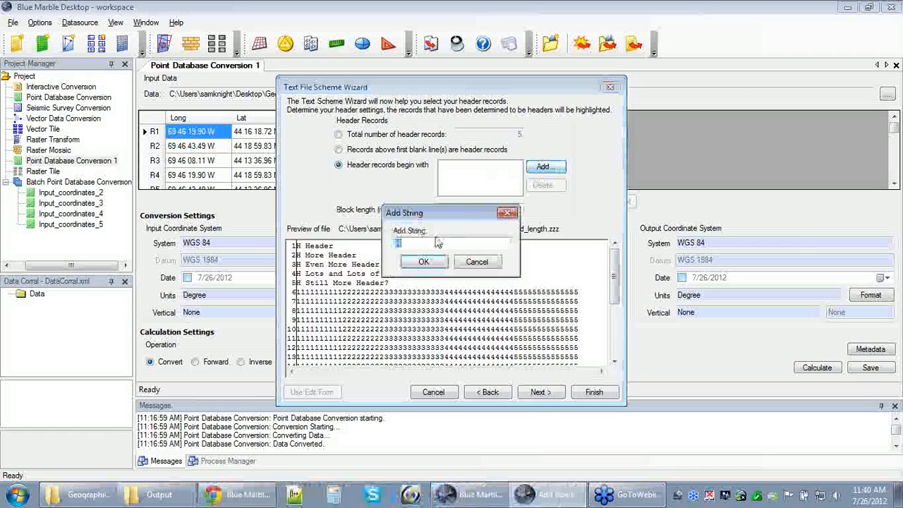
{"action": "left_click", "coordinate": [432, 262]}
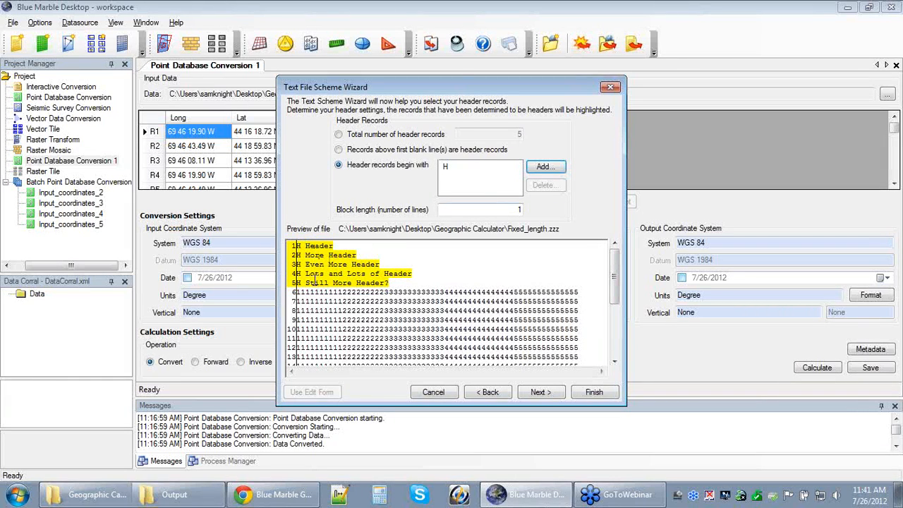
Define five fixed-length fields by placing field breaks after the blocks of 1s, 2s, 3s, 4s and 5s in the preview
{"action": "left_click", "coordinate": [555, 395]}
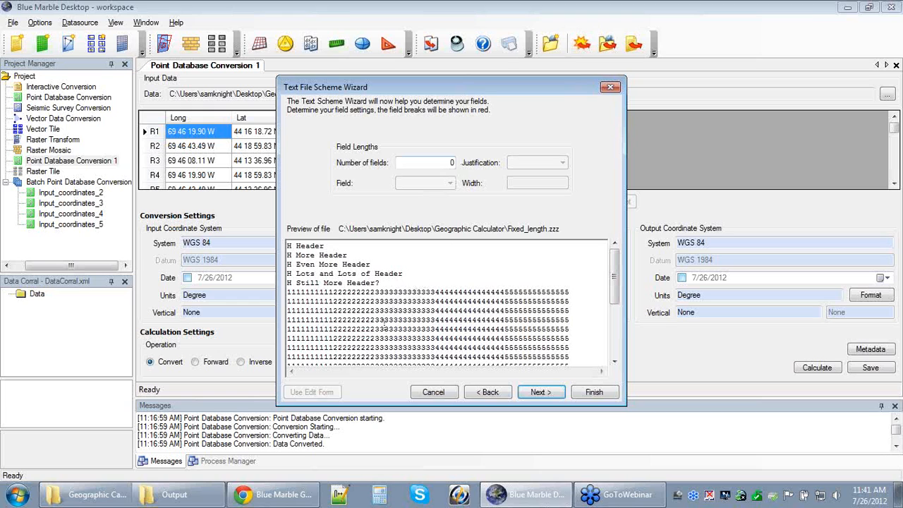
{"action": "left_click", "coordinate": [334, 291]}
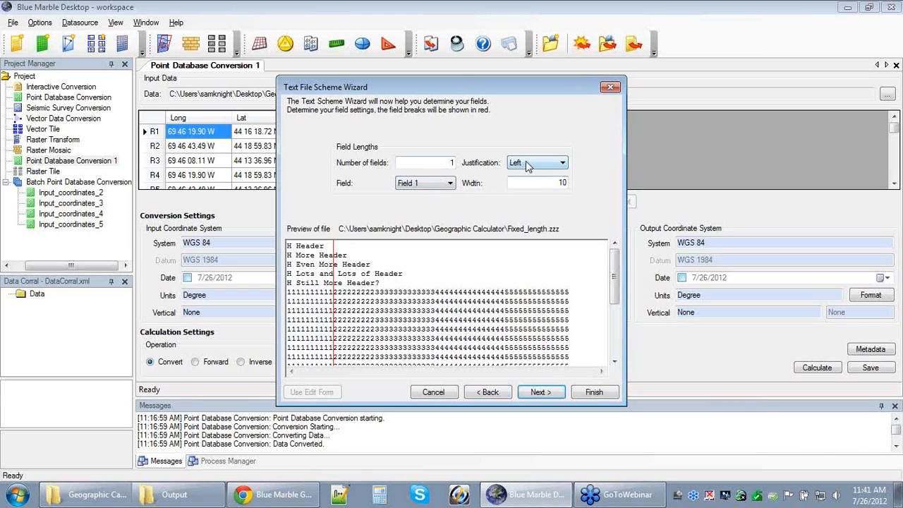
{"action": "left_click", "coordinate": [374, 290]}
{"action": "left_click", "coordinate": [436, 290]}
{"action": "left_click", "coordinate": [504, 290]}
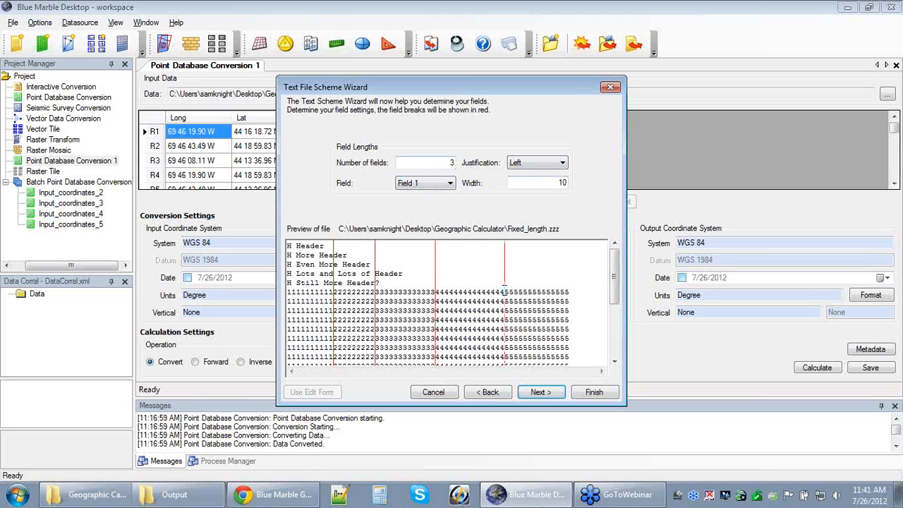
{"action": "left_click", "coordinate": [570, 290]}
Keep the default field names and data records starting after the header, and finish the ZZZ scheme wizard
{"action": "left_click", "coordinate": [556, 393]}
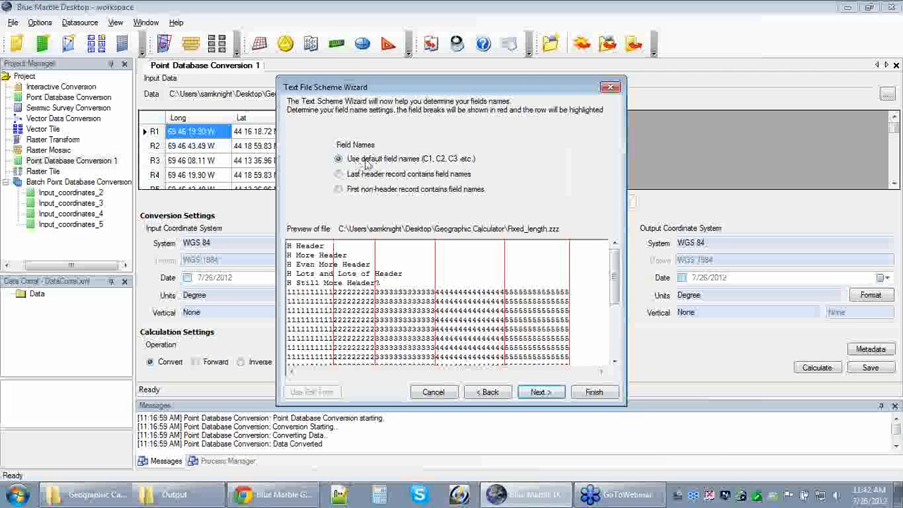
{"action": "left_click", "coordinate": [539, 393]}
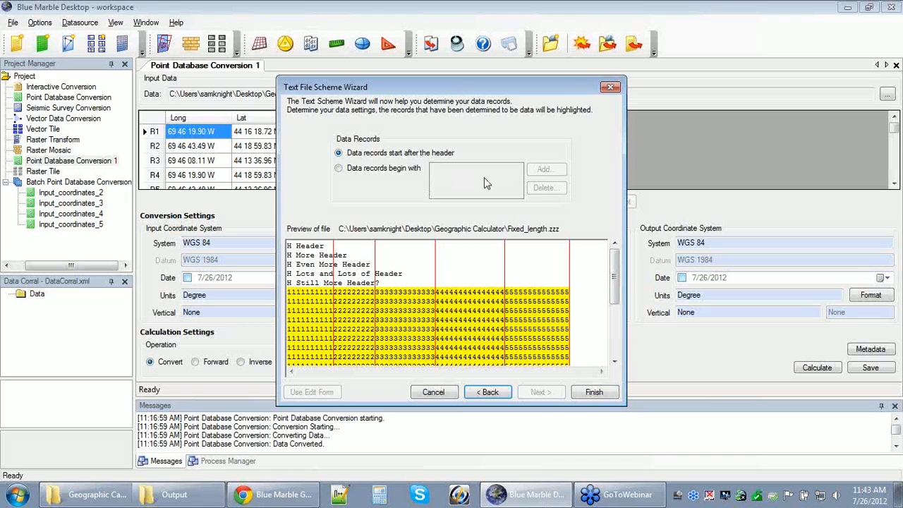
{"action": "left_click", "coordinate": [595, 392]}
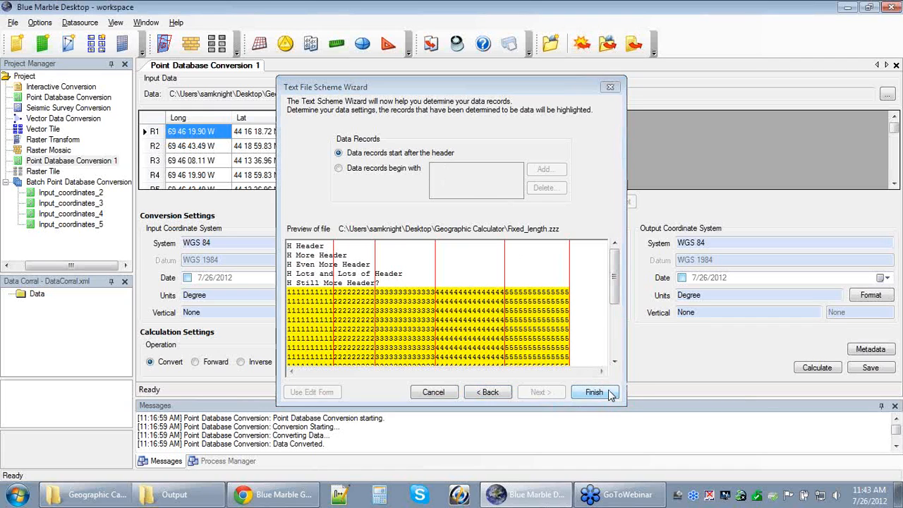
Load Fixed_length.zzz from the Geographic Calculator folder as the input data of Point Database Conversion 1
{"action": "left_click", "coordinate": [886, 95]}
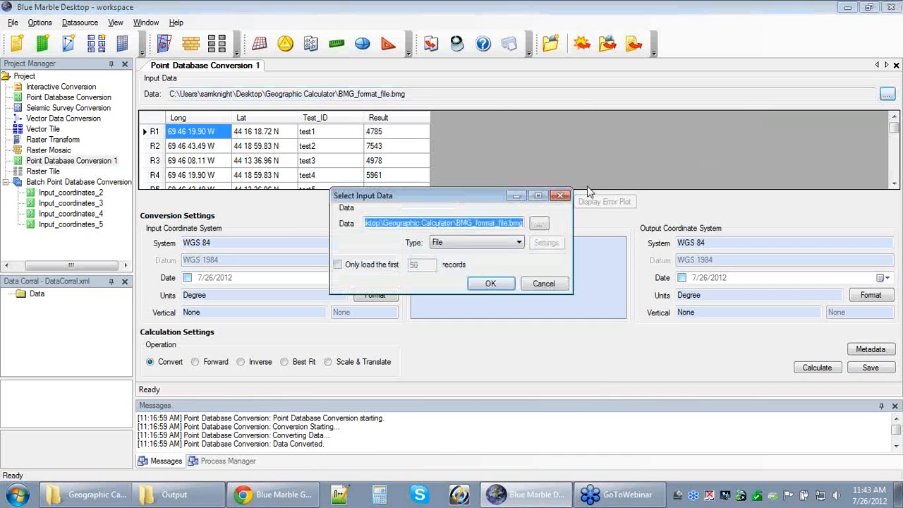
{"action": "left_click", "coordinate": [538, 224]}
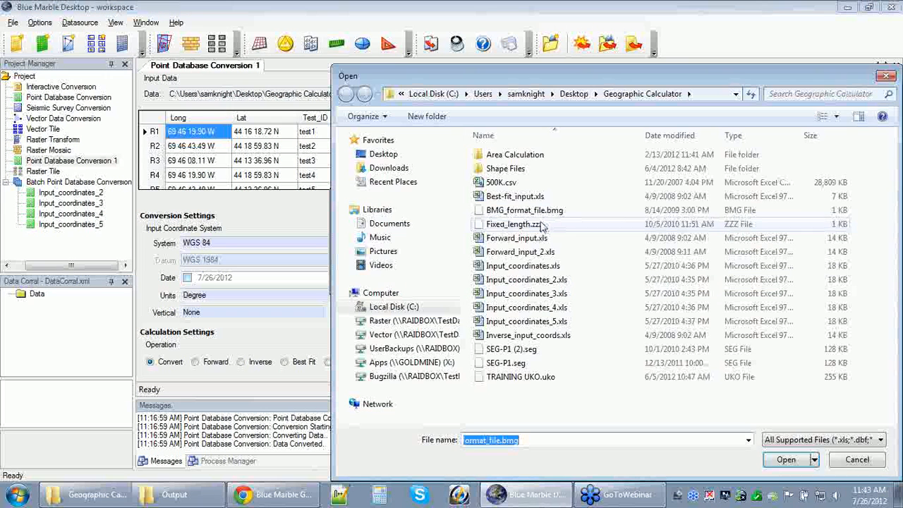
{"action": "left_click", "coordinate": [550, 224]}
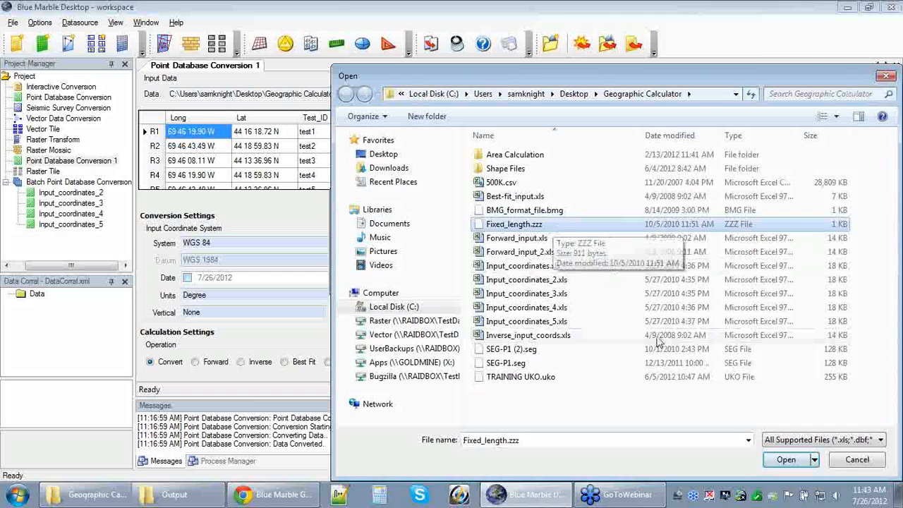
{"action": "left_click", "coordinate": [784, 459]}
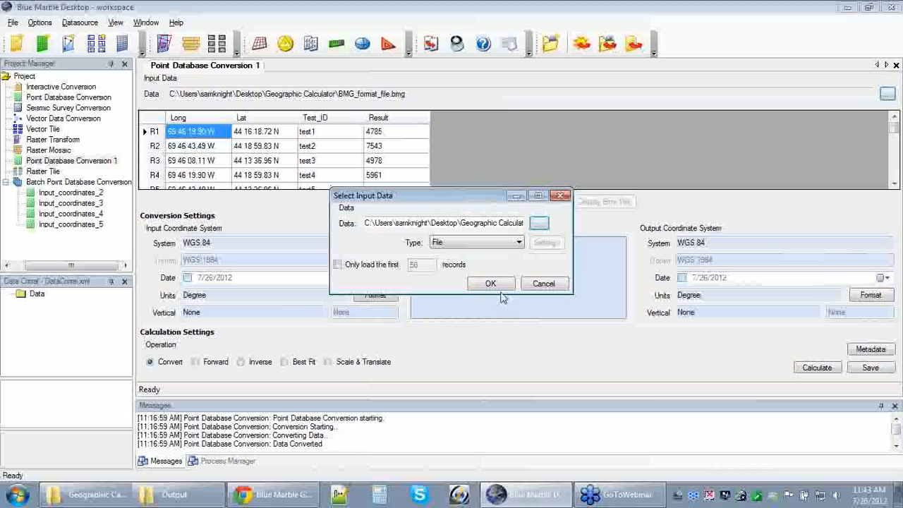
{"action": "left_click", "coordinate": [498, 289]}
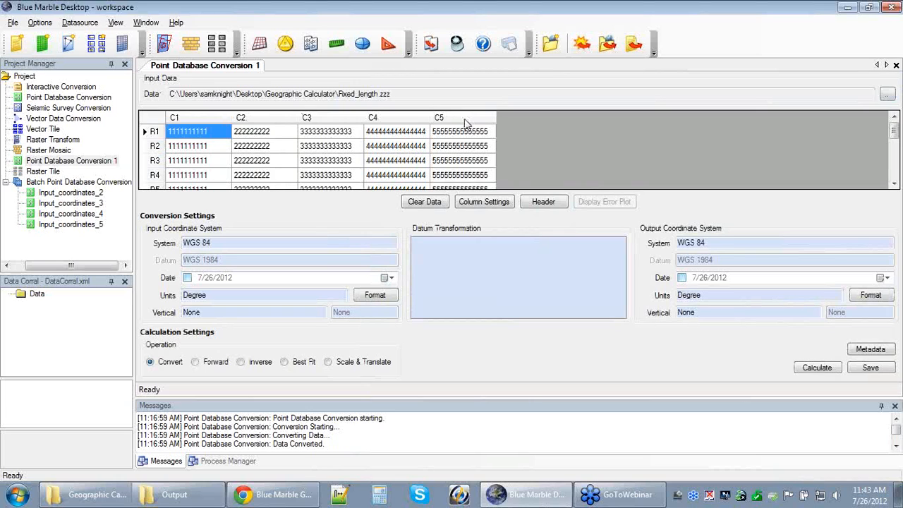
Review the input and output latitude and longitude column assignments of Point Database Conversion 1
{"action": "left_click", "coordinate": [490, 202]}
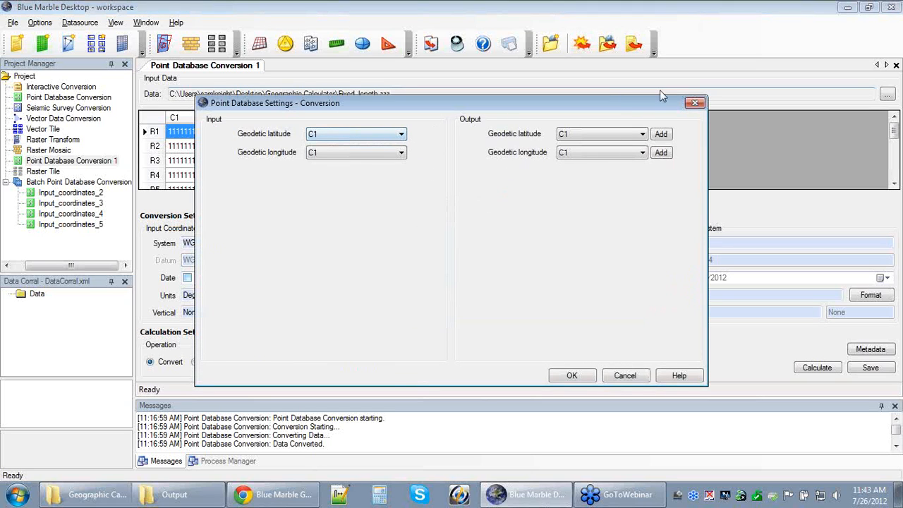
{"action": "left_click", "coordinate": [695, 103]}
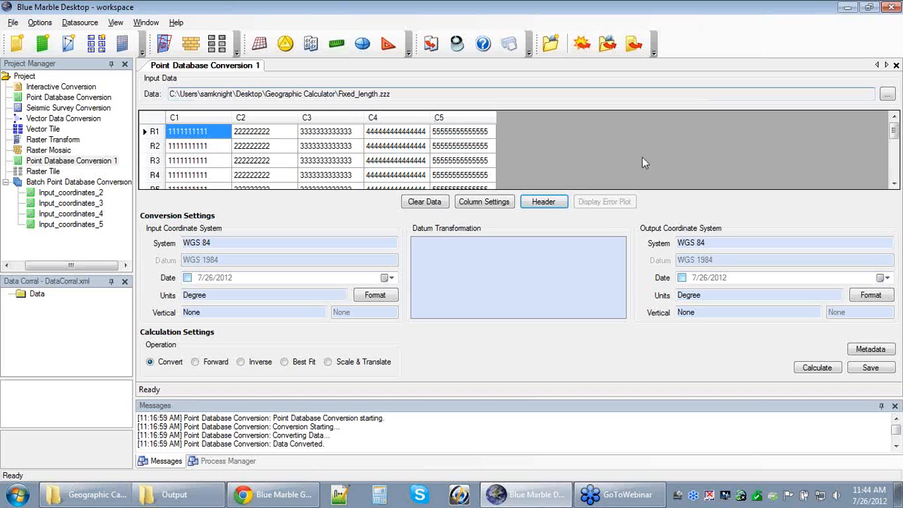
{"action": "left_click", "coordinate": [488, 202]}
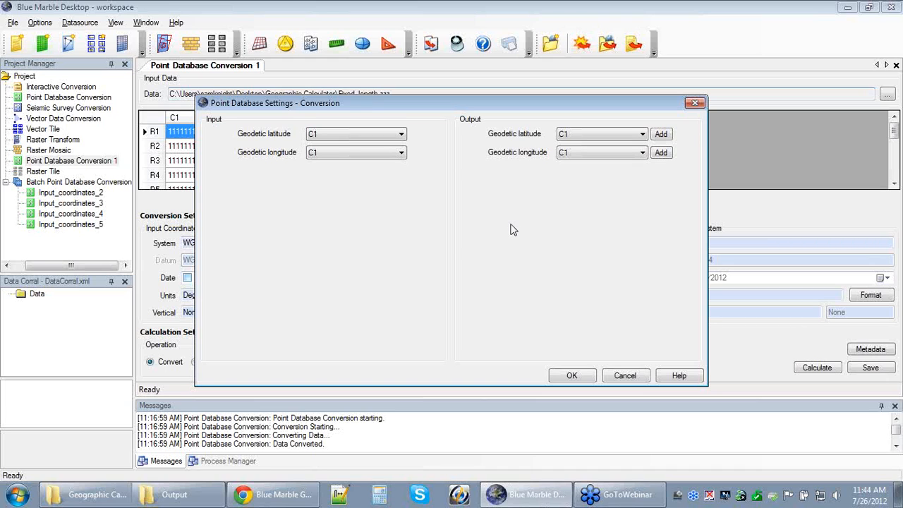
{"action": "left_click", "coordinate": [695, 104]}
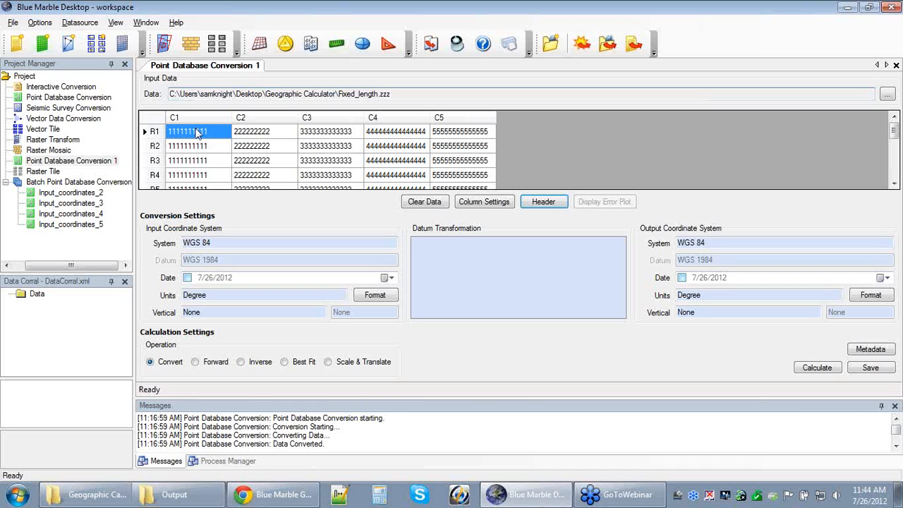
Open the Seismic Survey Conversion job and load SEG-P1.seg with the scheme selected in the preferences
{"action": "double_click", "coordinate": [42, 110]}
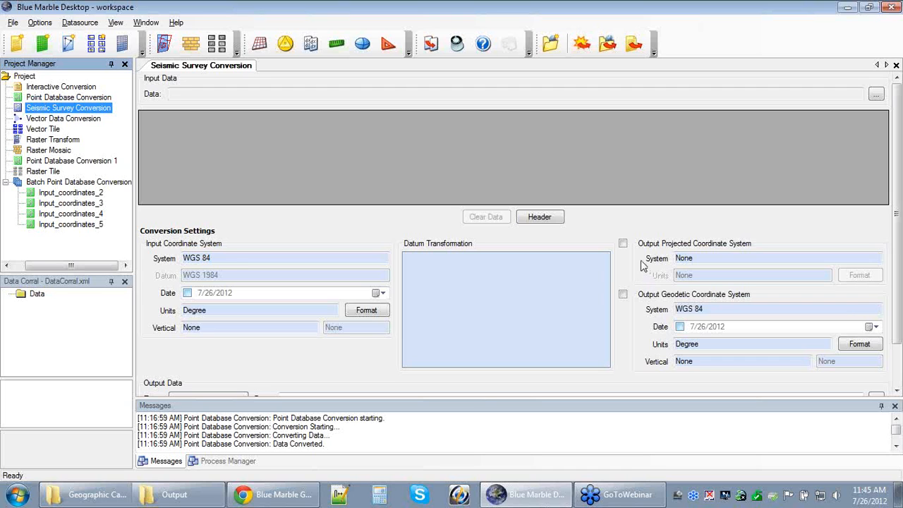
{"action": "left_click", "coordinate": [876, 97]}
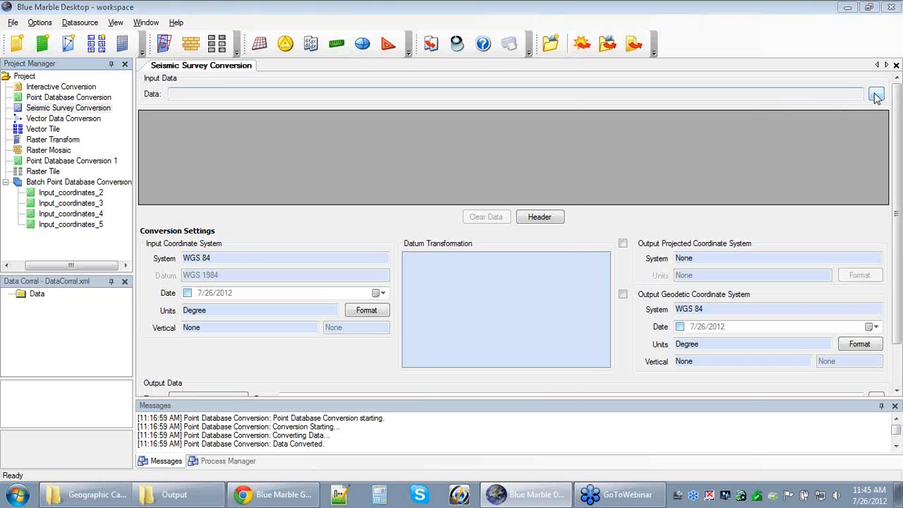
{"action": "left_click", "coordinate": [179, 148]}
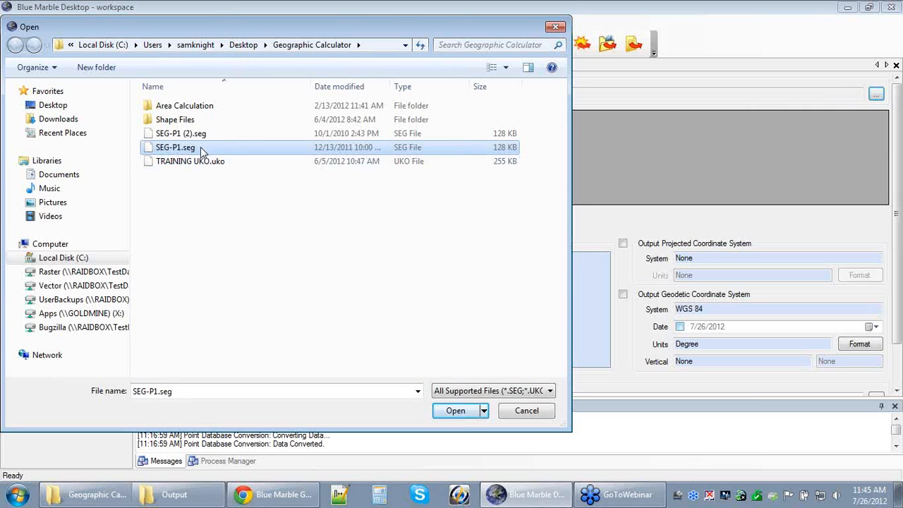
{"action": "left_click", "coordinate": [456, 410]}
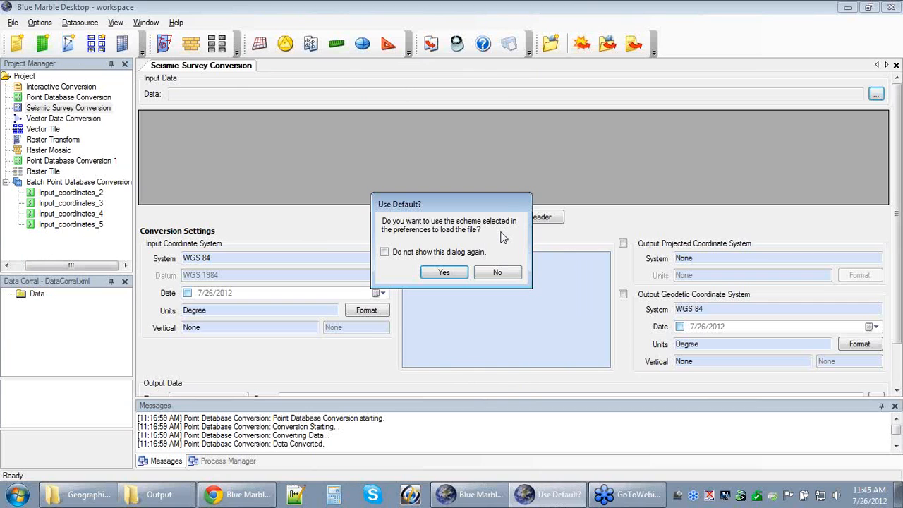
{"action": "left_click", "coordinate": [457, 278]}
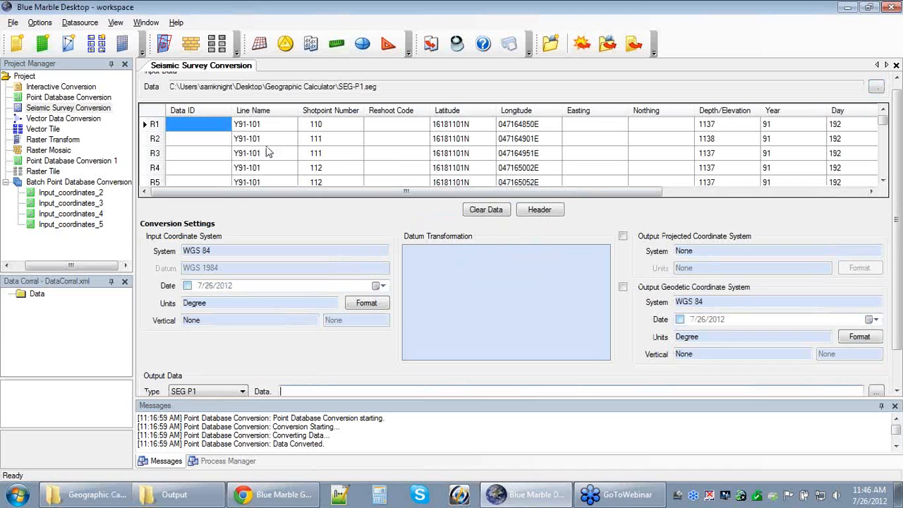
{"action": "left_click_drag", "start_coordinate": [383, 196], "coordinate": [429, 177]}
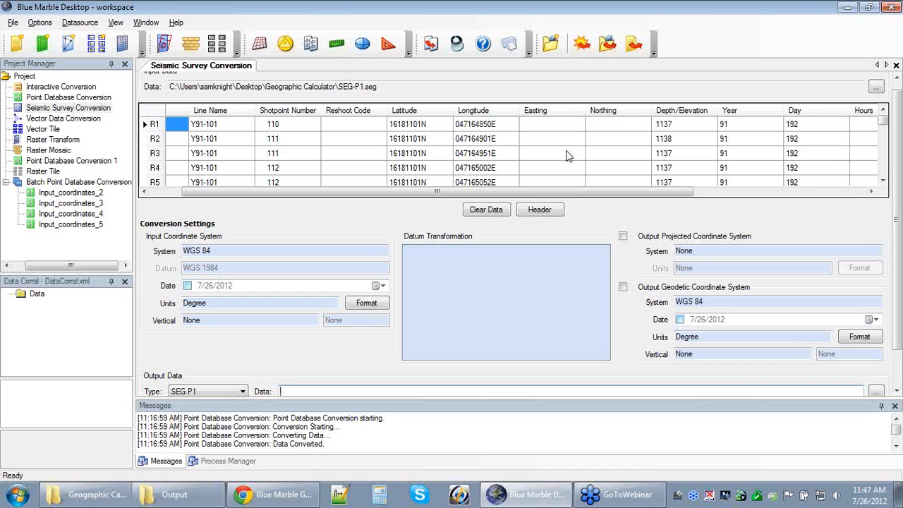
{"action": "left_click_drag", "start_coordinate": [559, 190], "coordinate": [524, 209]}
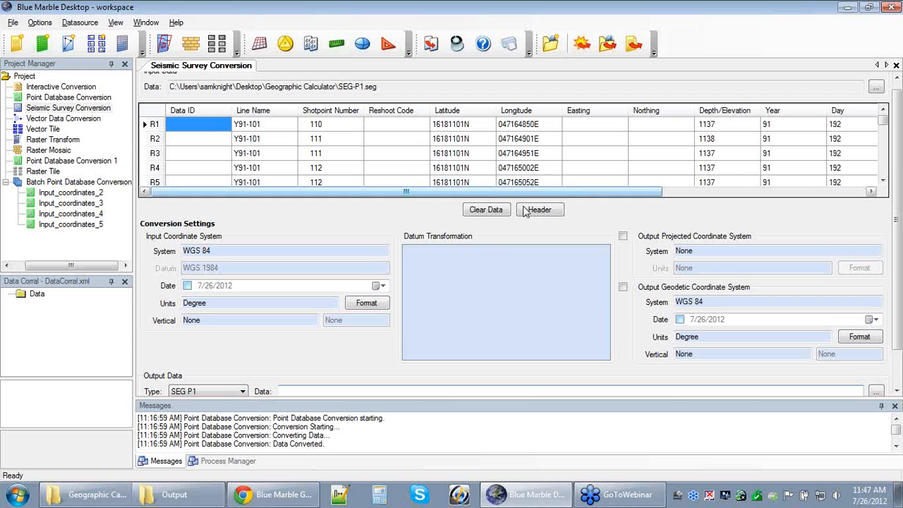
Switch to Chrome to view the Blue Marble Geographics webinars page and its previous webinars link, and return to Blue Marble Desktop
{"action": "left_click", "coordinate": [298, 499]}
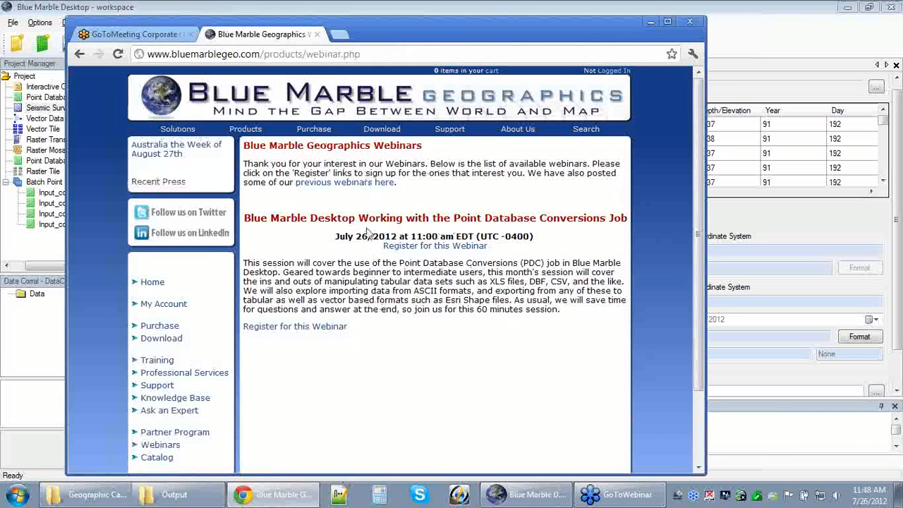
{"action": "left_click", "coordinate": [330, 183]}
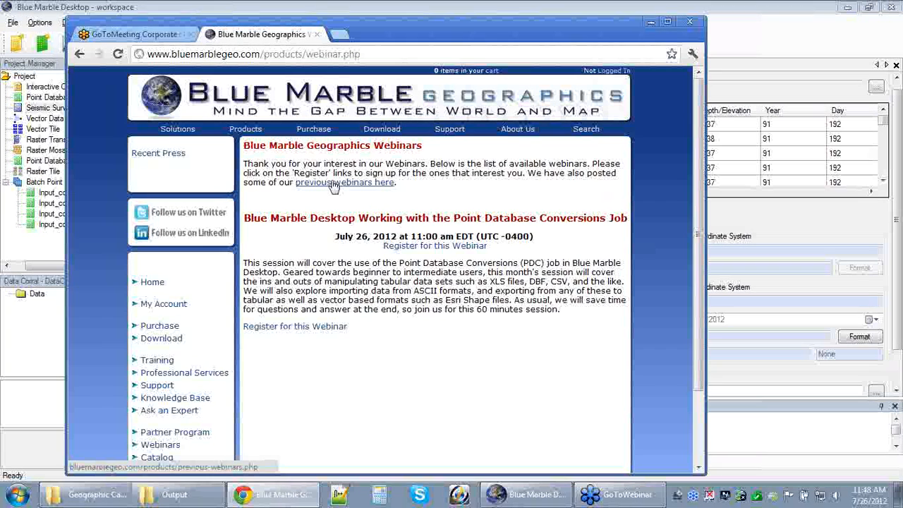
{"action": "left_click", "coordinate": [650, 24]}
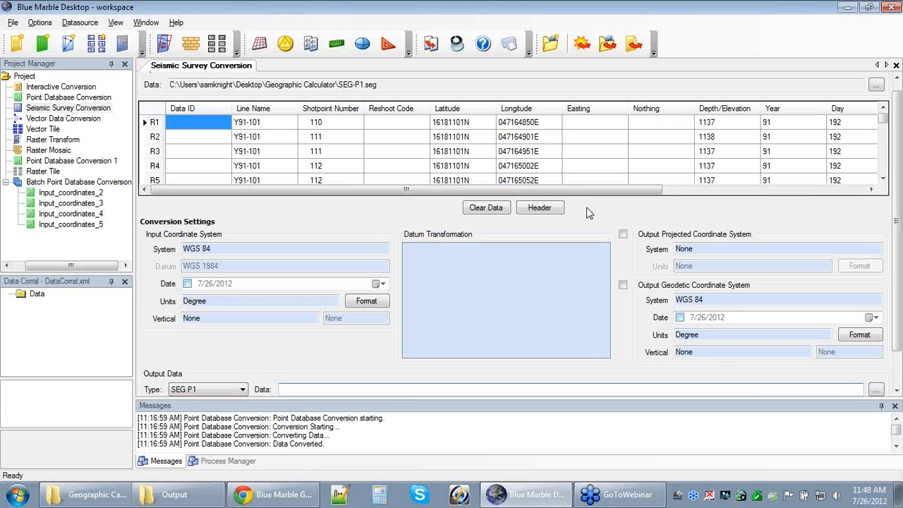
Try ODBC as the input type in the Point Database Conversion job, viewing its data source options and limiting the load to the first 50 records
{"action": "left_click", "coordinate": [77, 97]}
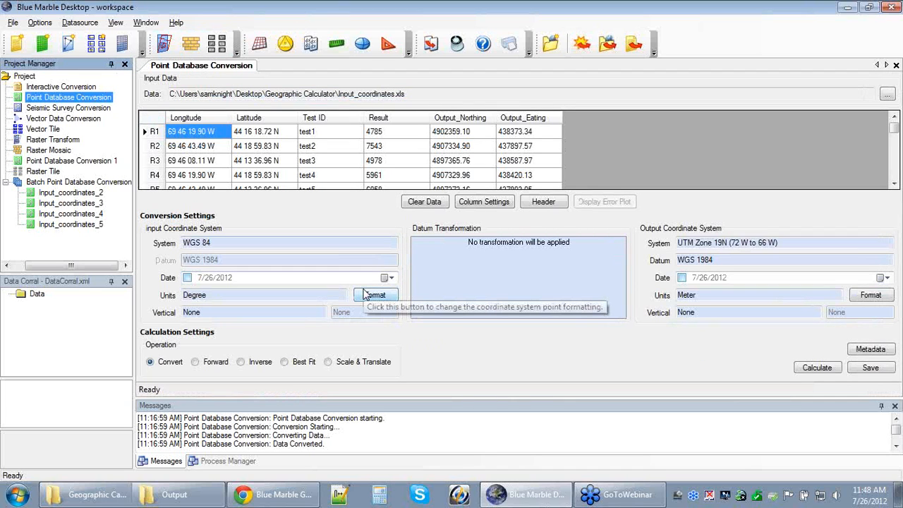
{"action": "left_click", "coordinate": [886, 95]}
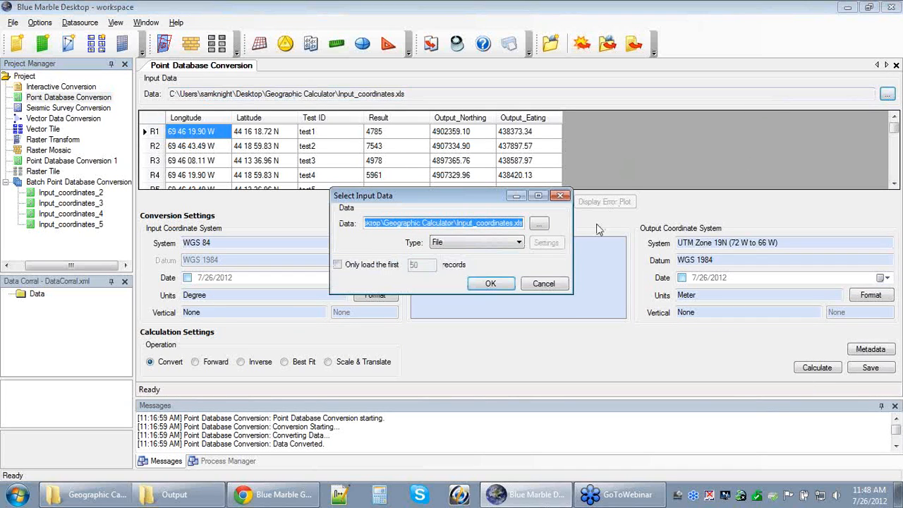
{"action": "left_click", "coordinate": [524, 245]}
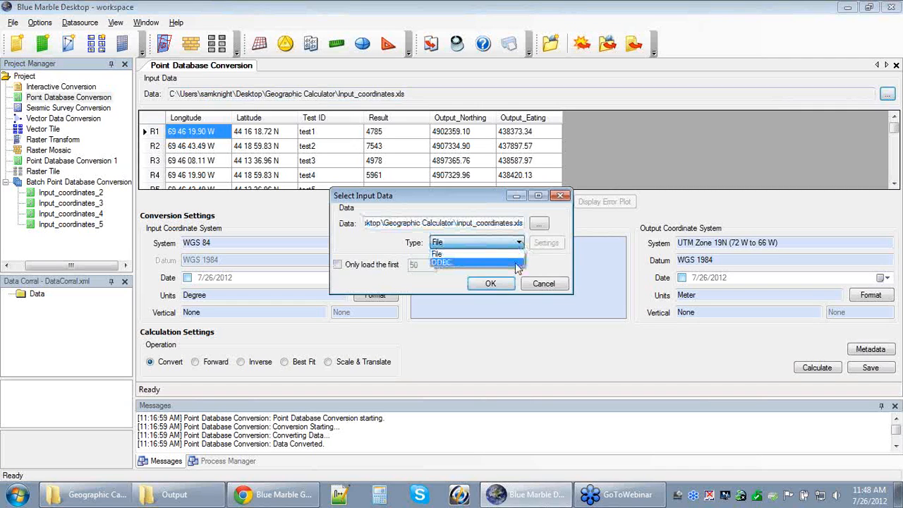
{"action": "left_click", "coordinate": [519, 266]}
{"action": "left_click", "coordinate": [538, 225]}
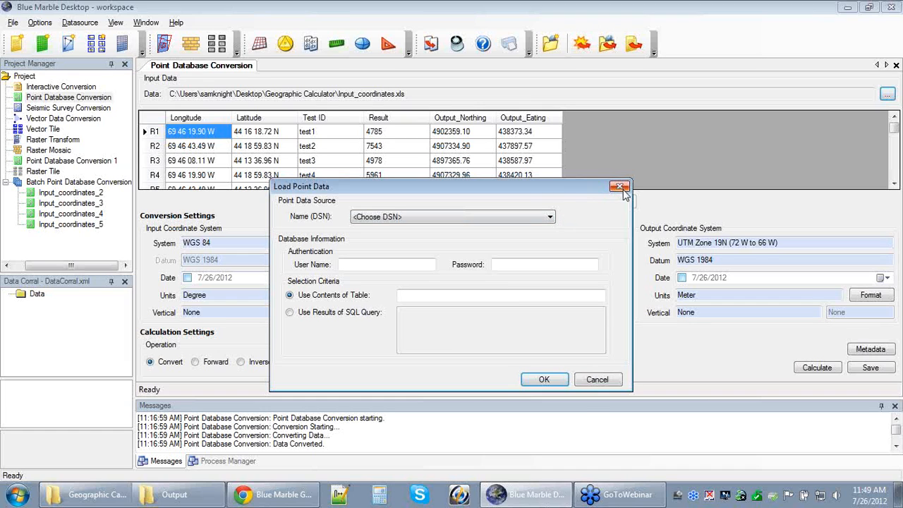
{"action": "left_click", "coordinate": [592, 379]}
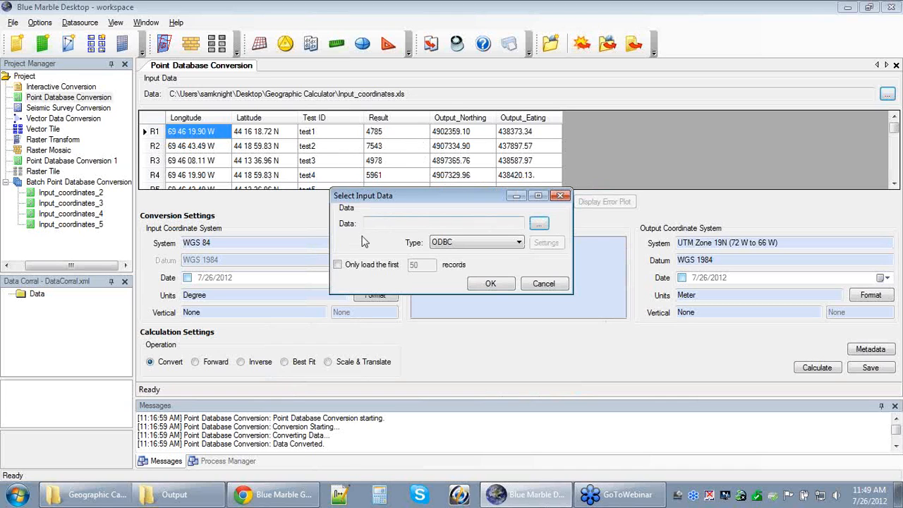
{"action": "left_click", "coordinate": [338, 265]}
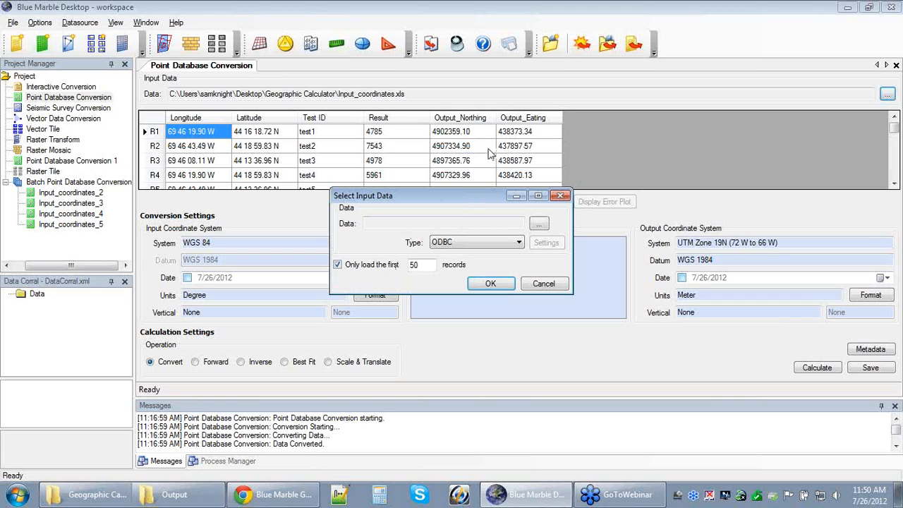
{"action": "left_click", "coordinate": [559, 196]}
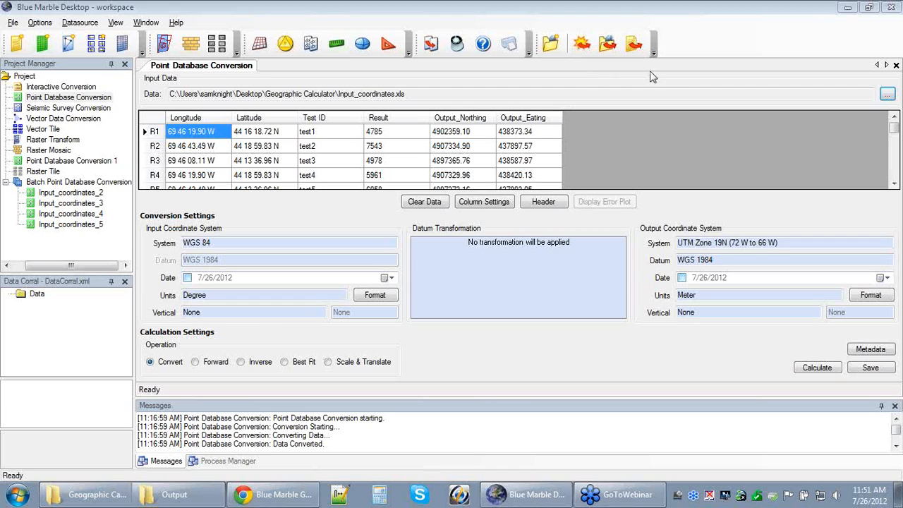
{"action": "left_click", "coordinate": [558, 3]}
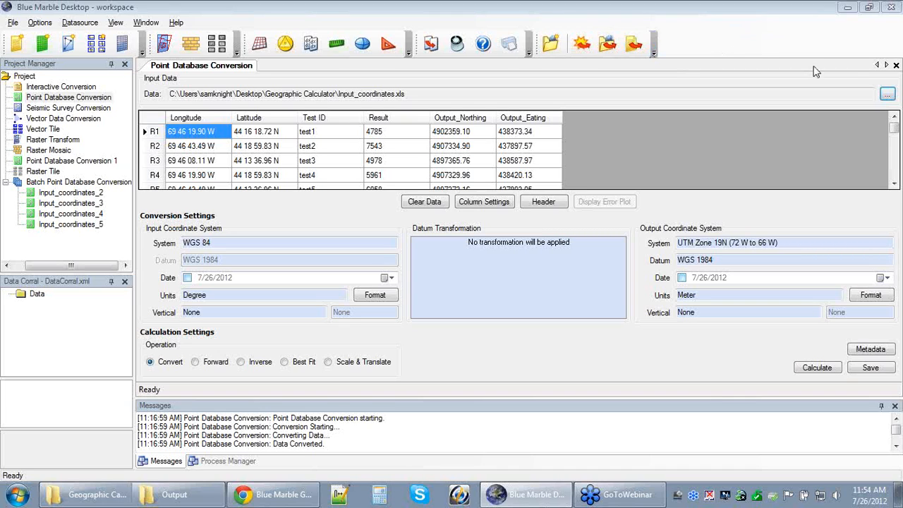
Try limiting the file load of Input_coordinates.xls to only the first 50 records
{"action": "left_click", "coordinate": [888, 95]}
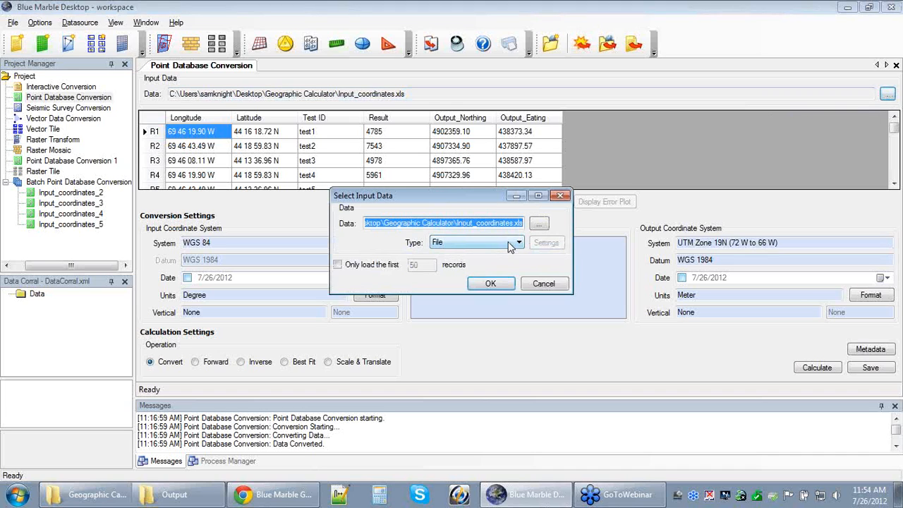
{"action": "left_click", "coordinate": [338, 264]}
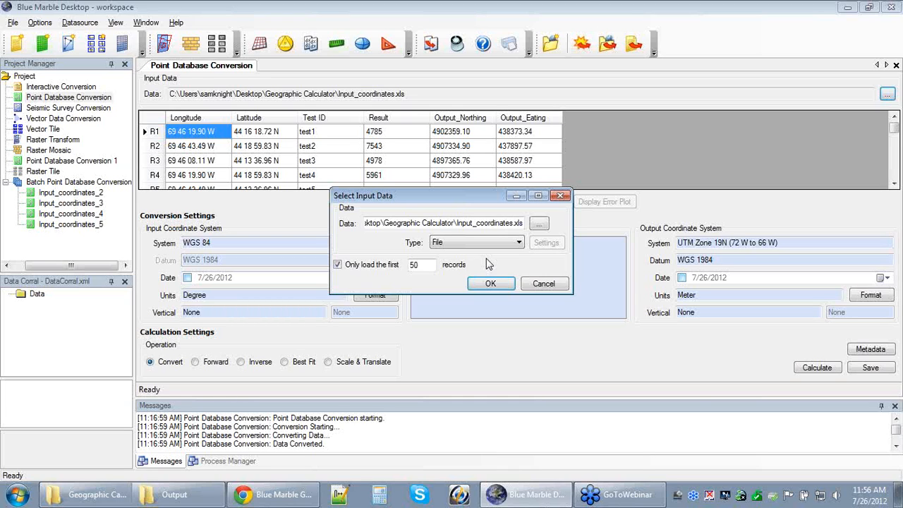
{"action": "left_click", "coordinate": [560, 196]}
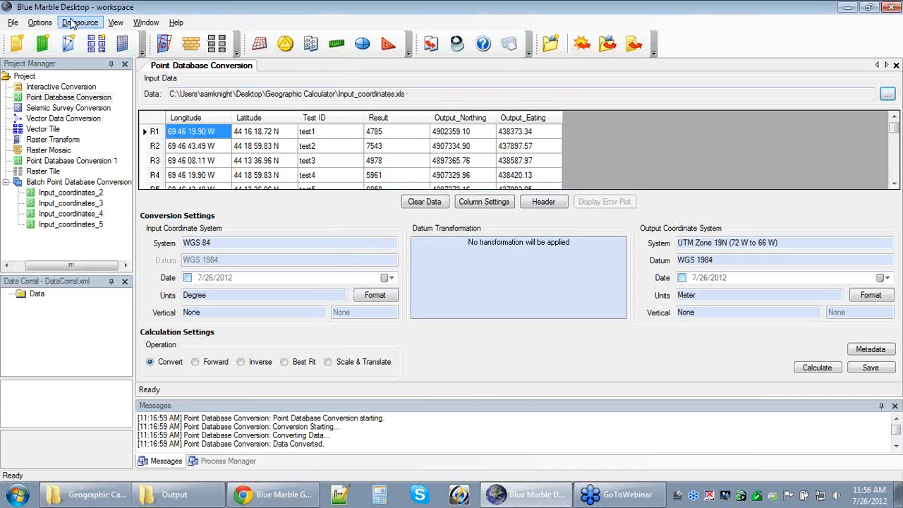
Try defining the CSV text file scheme's data records as those beginning with given characters
{"action": "left_click", "coordinate": [40, 23]}
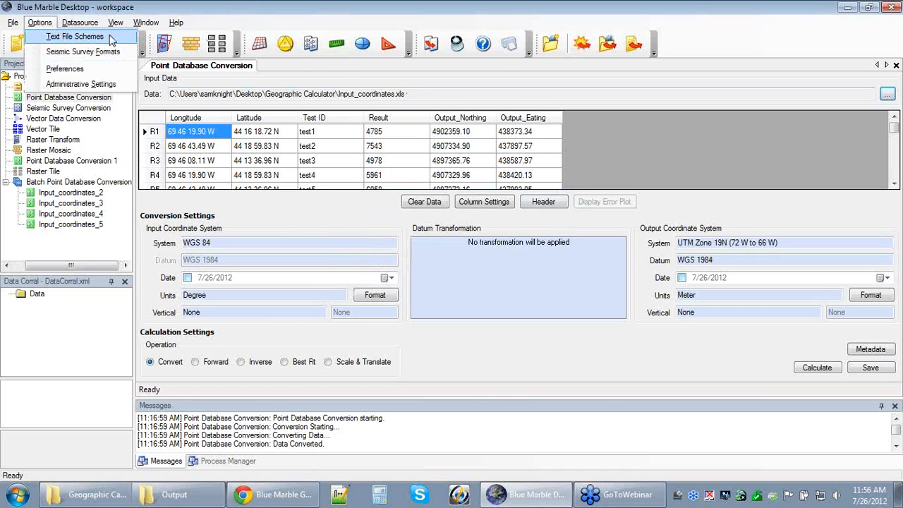
{"action": "left_click", "coordinate": [74, 37]}
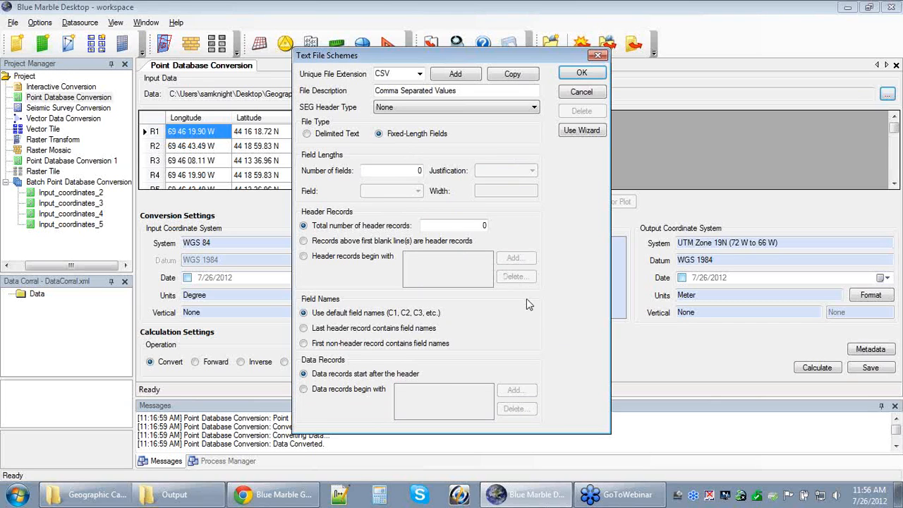
{"action": "left_click", "coordinate": [304, 388]}
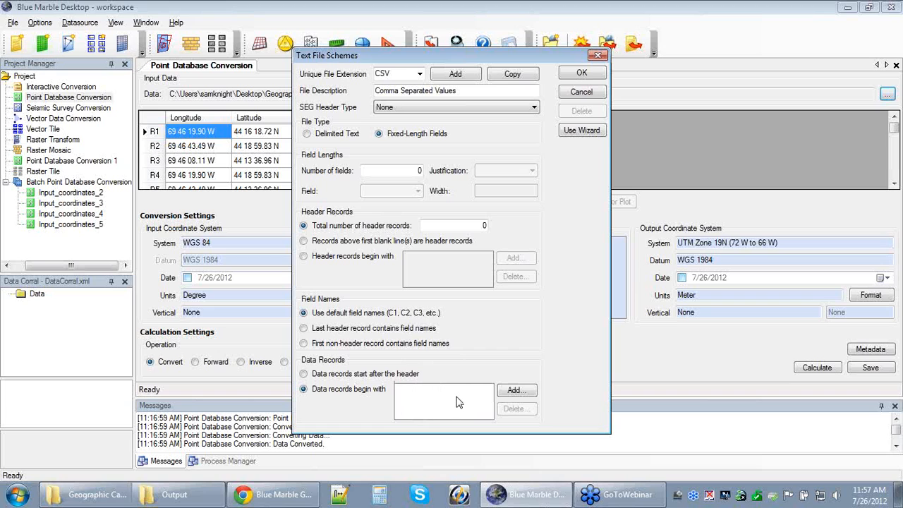
{"action": "left_click", "coordinate": [597, 56]}
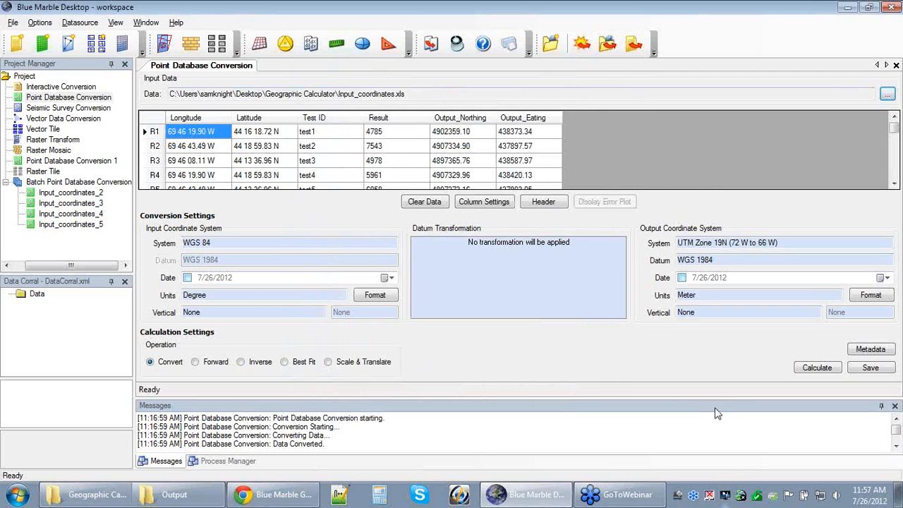